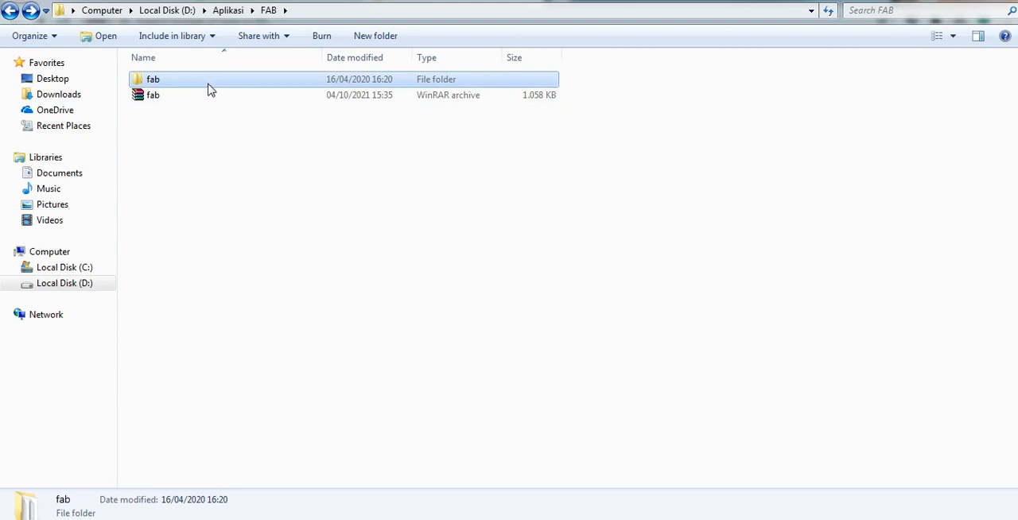
{"action": "double_click", "coordinate": [208, 84]}
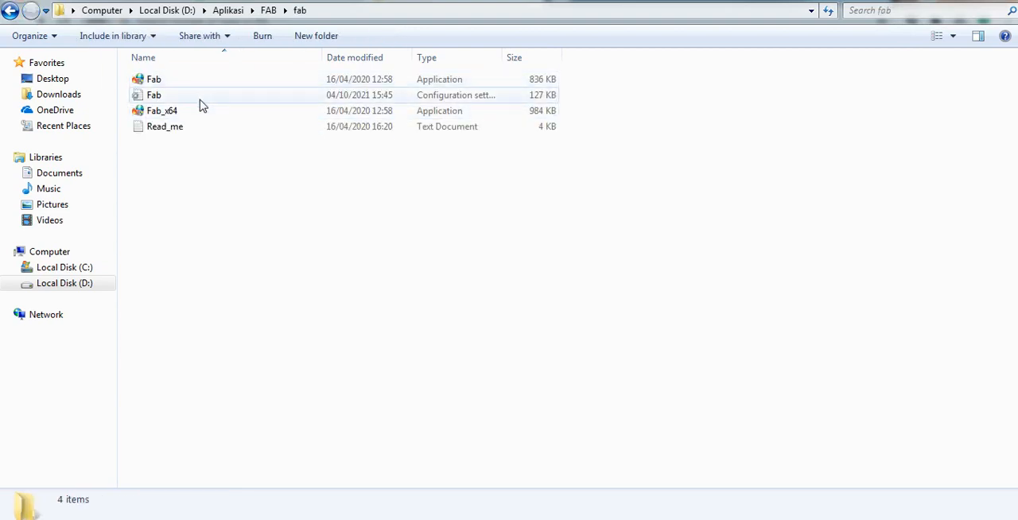
{"action": "left_click", "coordinate": [200, 111]}
{"action": "key", "text": "Return"}
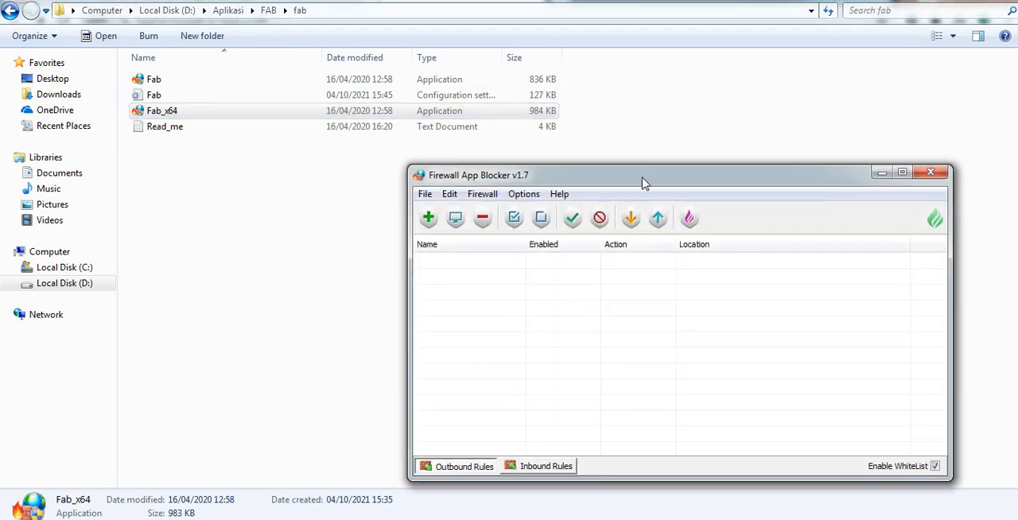
{"action": "left_click_drag", "start_coordinate": [642, 182], "coordinate": [600, 188]}
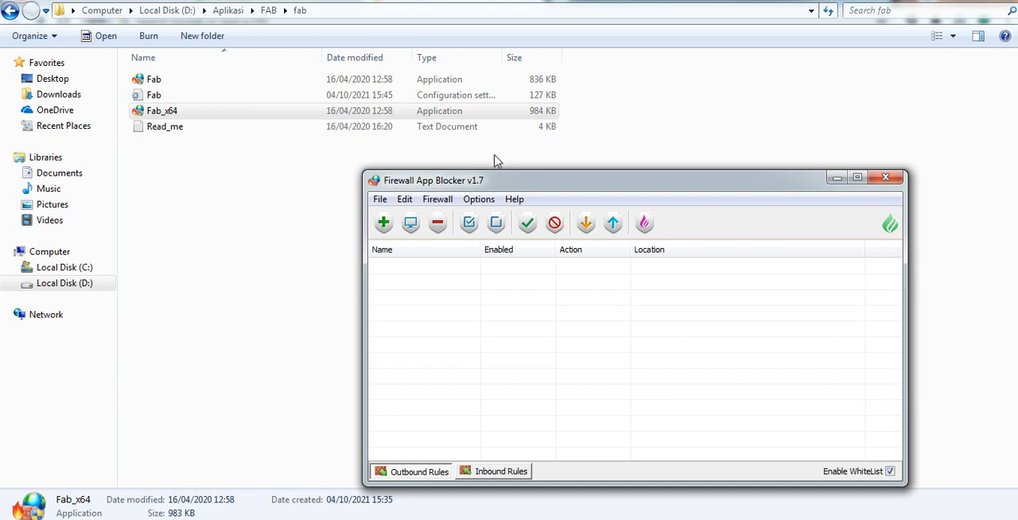
{"action": "left_click_drag", "start_coordinate": [531, 182], "coordinate": [508, 168]}
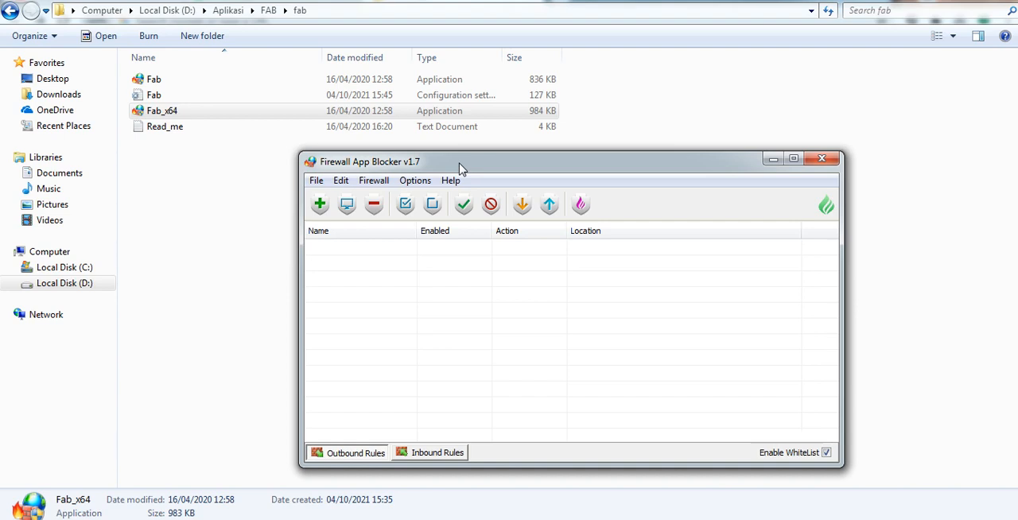
{"action": "left_click_drag", "start_coordinate": [470, 166], "coordinate": [466, 165]}
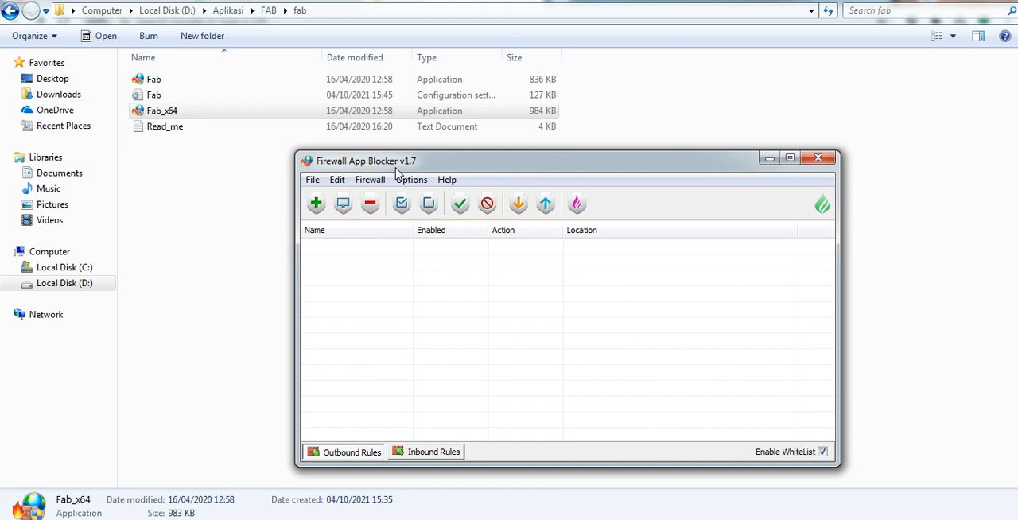
{"action": "left_click", "coordinate": [818, 159]}
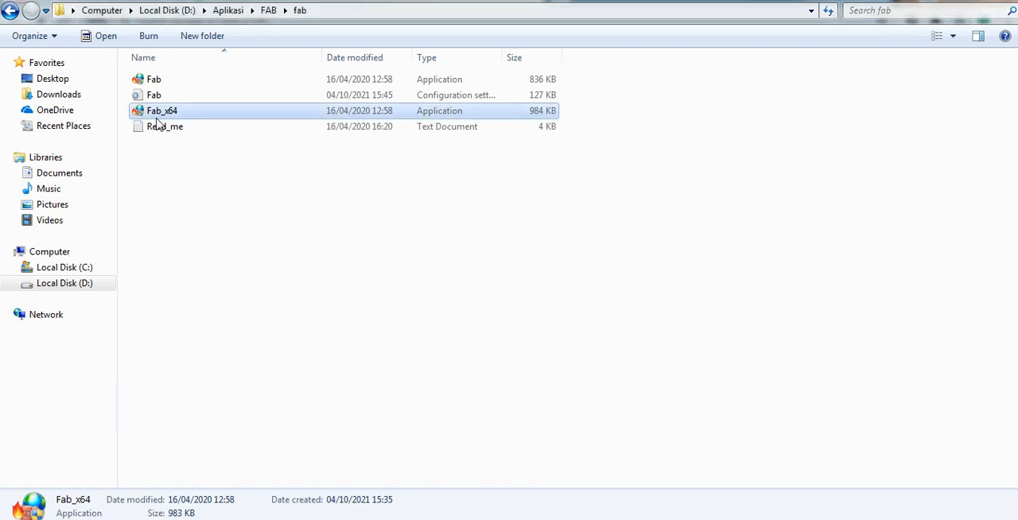
- Return to the FAB folder and extract the fab WinRAR archive into that same folder
{"action": "left_click", "coordinate": [10, 10]}
{"action": "left_click", "coordinate": [154, 97]}
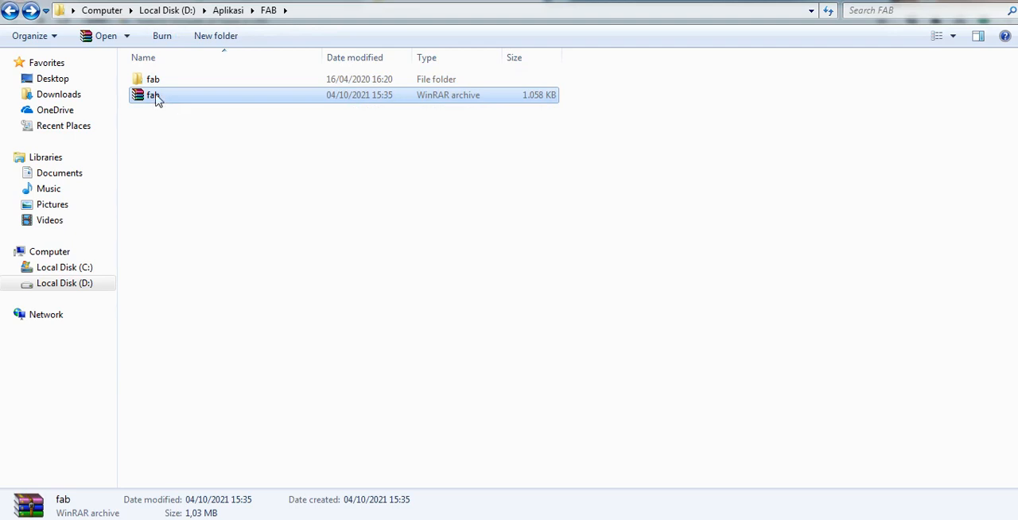
{"action": "left_click", "coordinate": [228, 222]}
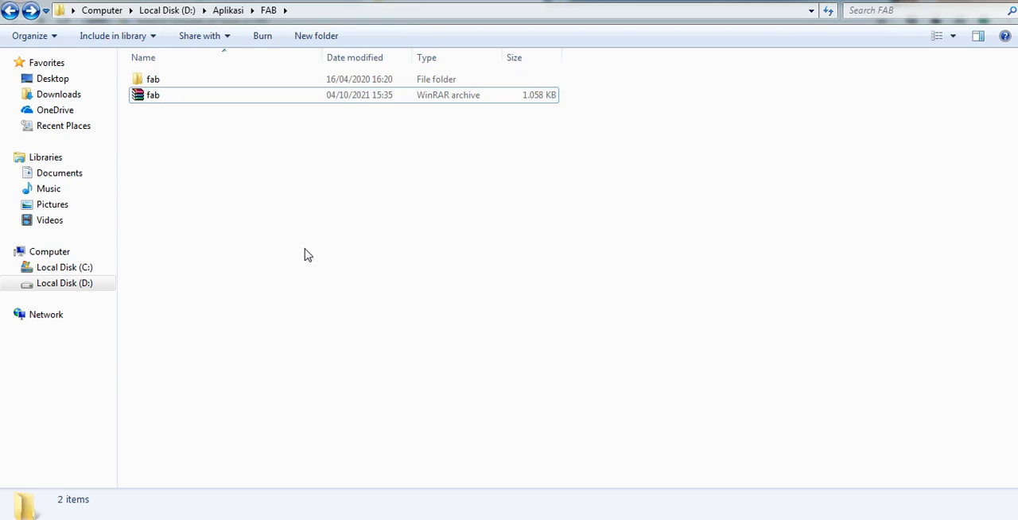
{"action": "right_click", "coordinate": [152, 96]}
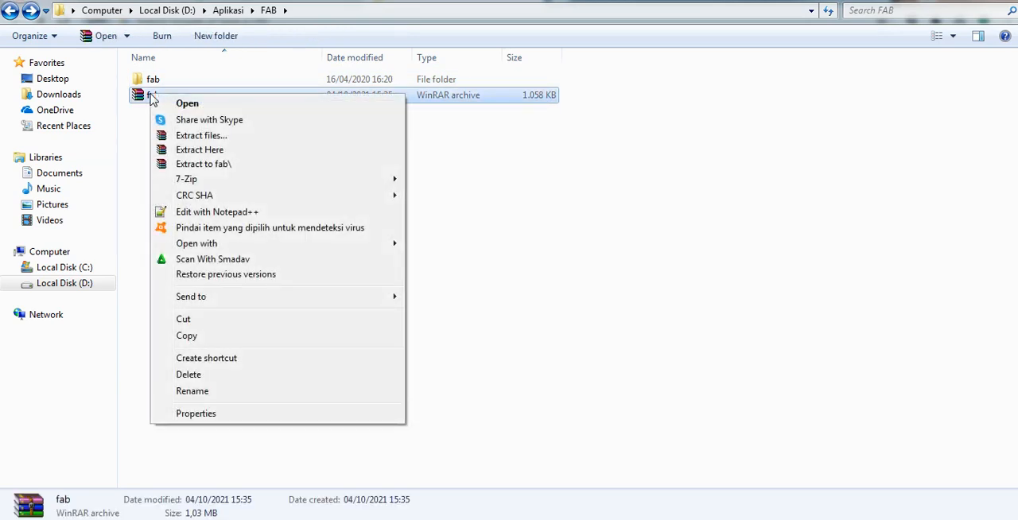
{"action": "left_click", "coordinate": [201, 152]}
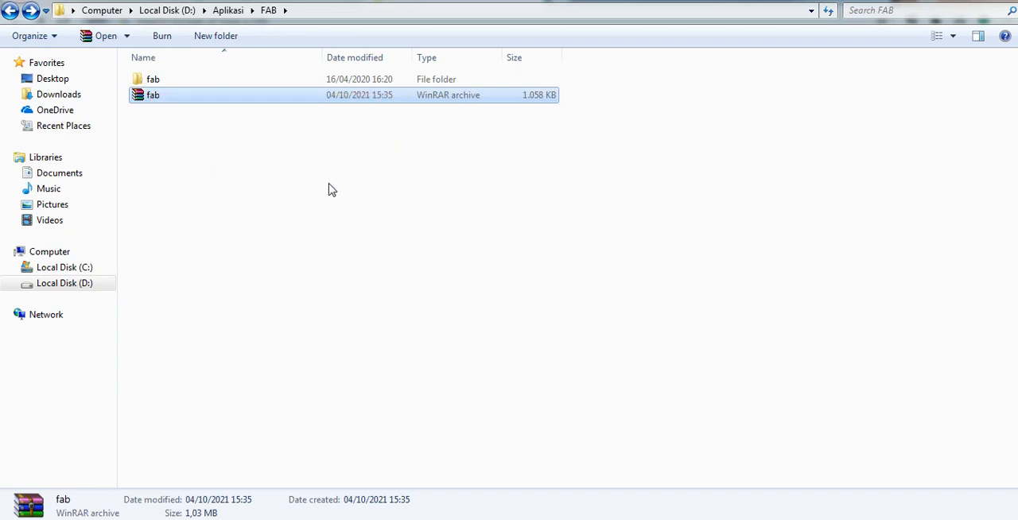
- Open the extracted fab folder and compare its Fab and Fab_x64 application files
{"action": "double_click", "coordinate": [158, 80]}
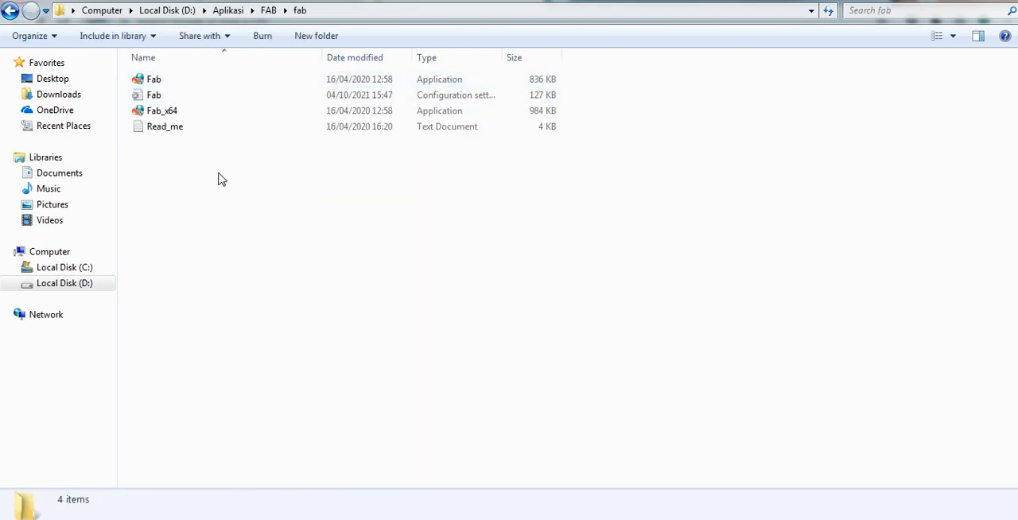
{"action": "left_click", "coordinate": [163, 83]}
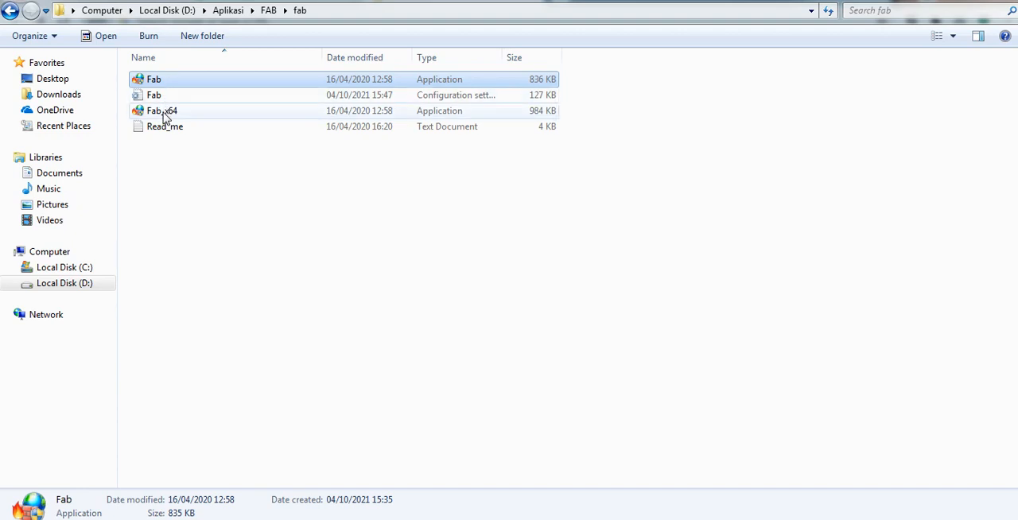
{"action": "mouse_move", "coordinate": [165, 116]}
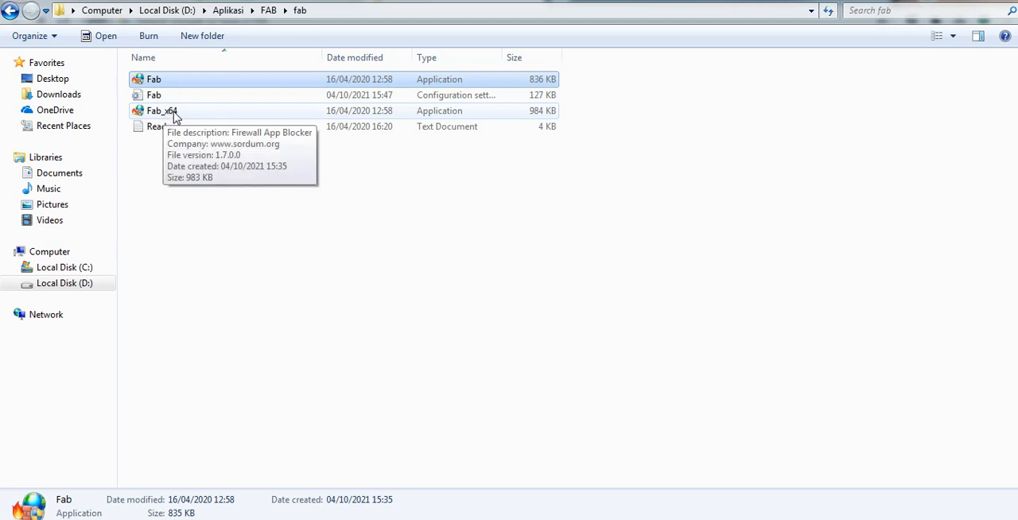
{"action": "left_click", "coordinate": [181, 113]}
{"action": "left_click", "coordinate": [161, 81]}
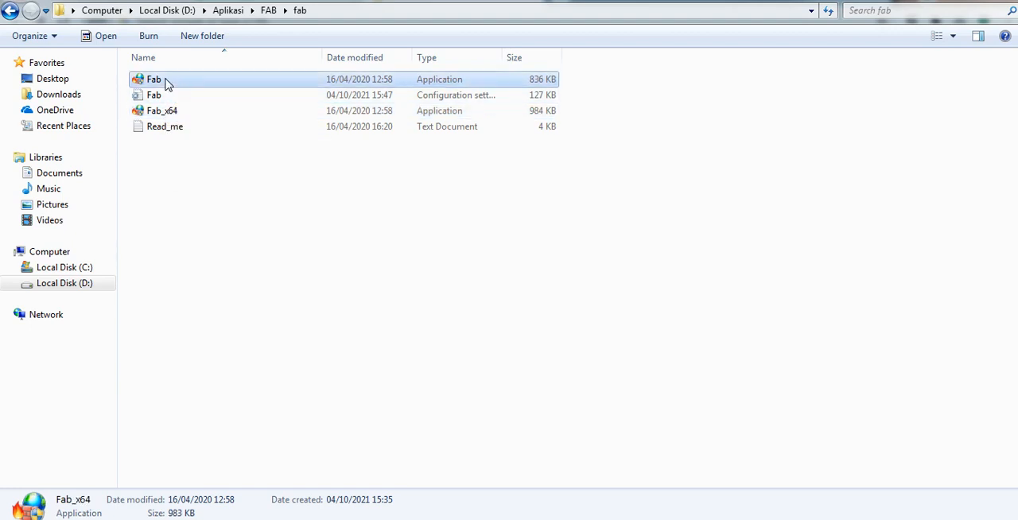
{"action": "left_click", "coordinate": [256, 183]}
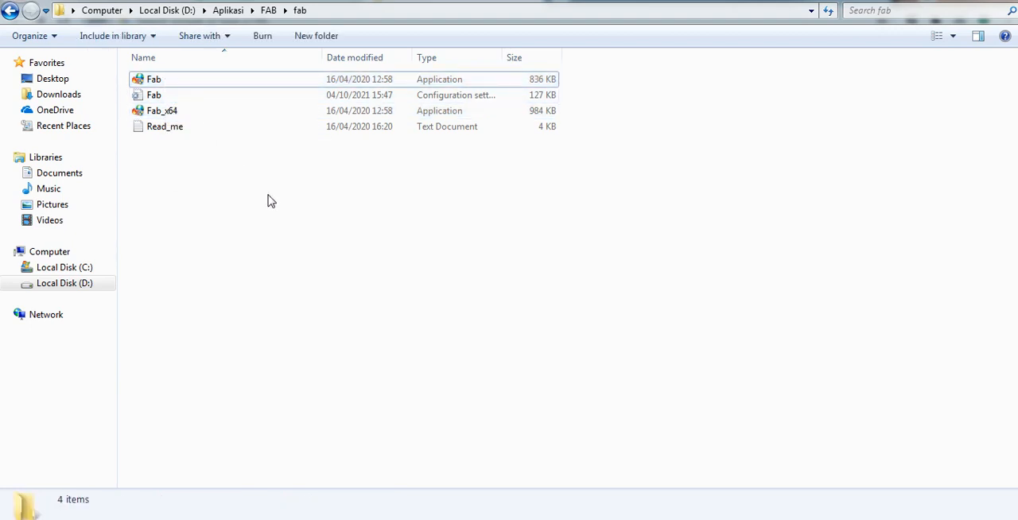
{"action": "left_click", "coordinate": [162, 82]}
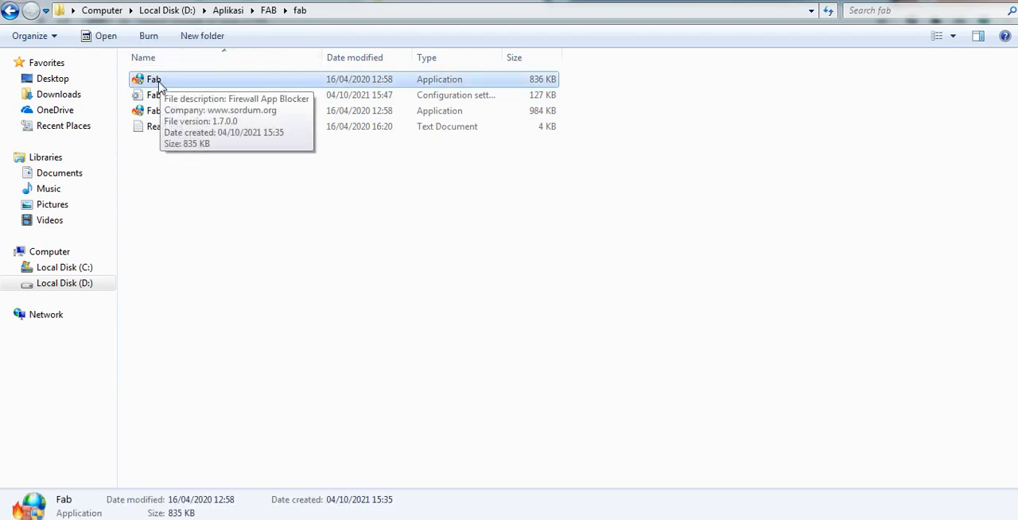
{"action": "left_click", "coordinate": [245, 250]}
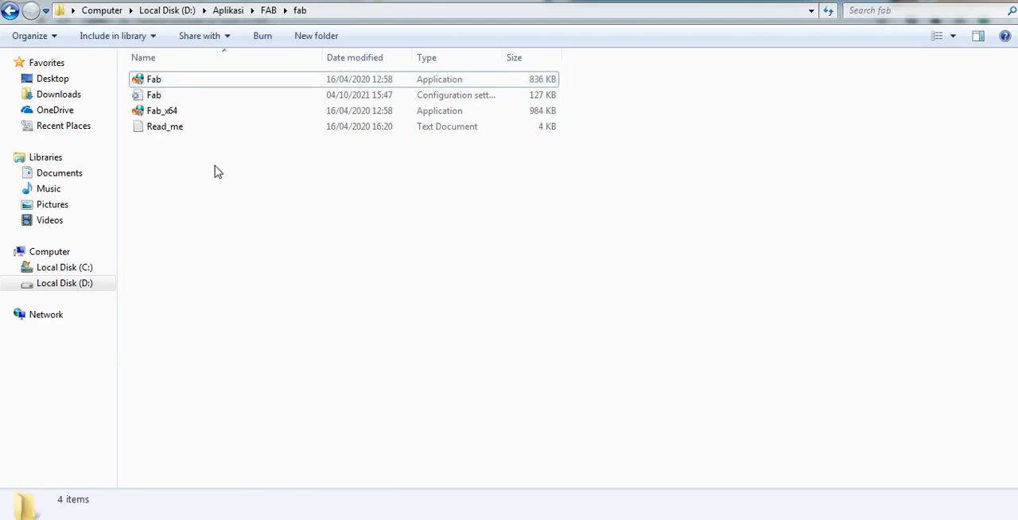
{"action": "left_click", "coordinate": [174, 118]}
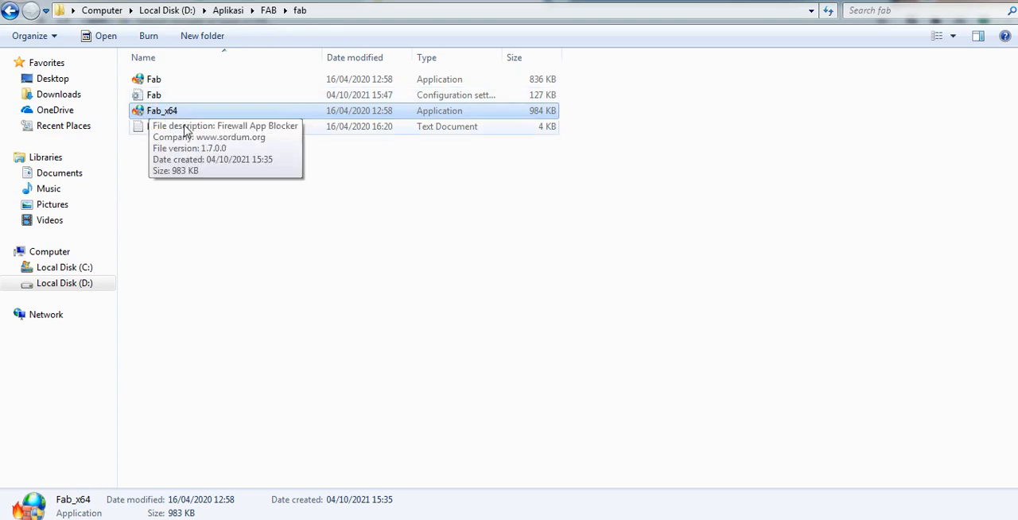
{"action": "left_click", "coordinate": [280, 244]}
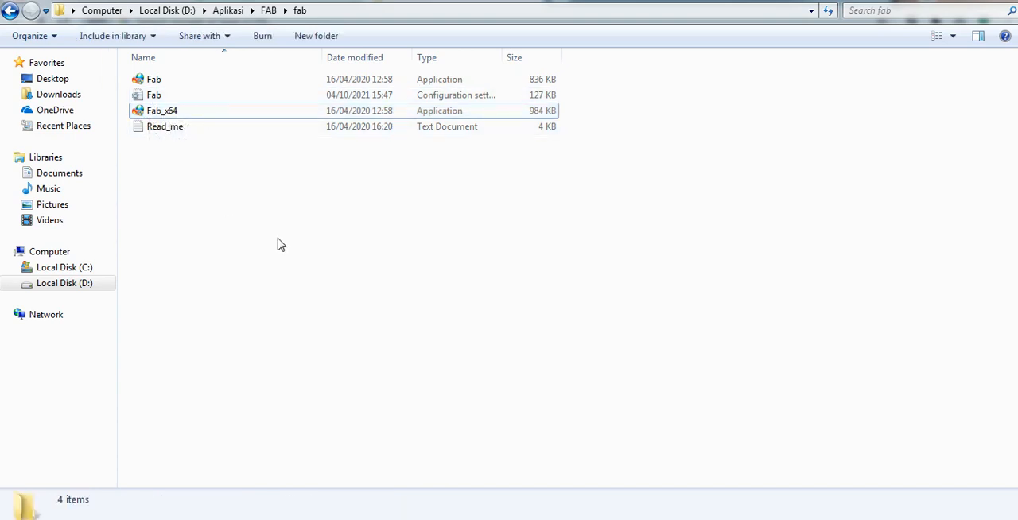
- Launch the Fab_x64 application and reposition the Firewall App Blocker window over the file list
{"action": "right_click", "coordinate": [167, 113]}
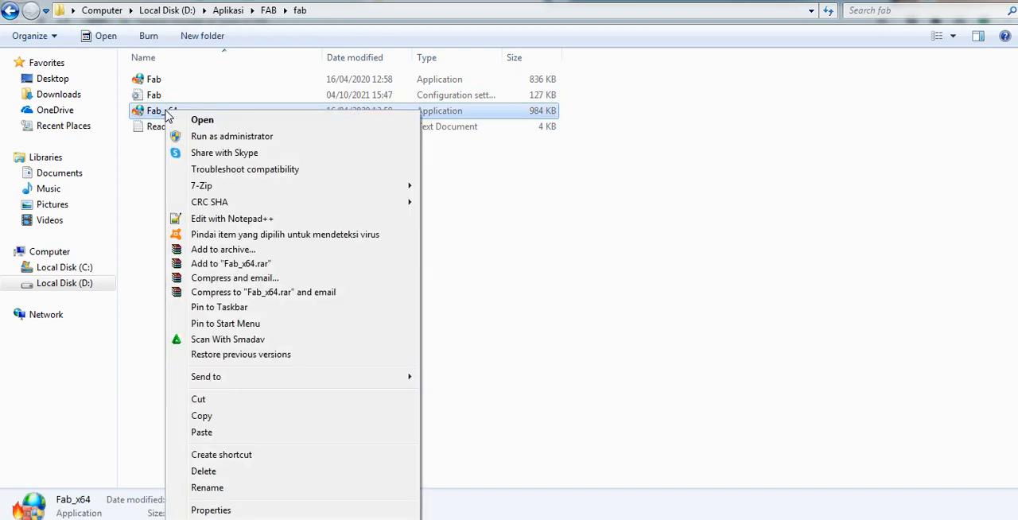
{"action": "left_click", "coordinate": [195, 120]}
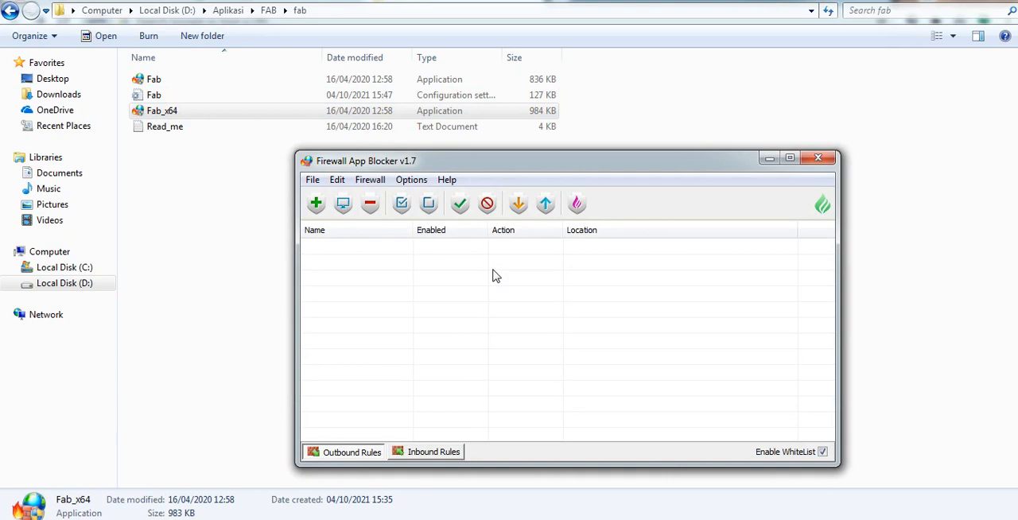
{"action": "left_click_drag", "start_coordinate": [537, 150], "coordinate": [479, 128]}
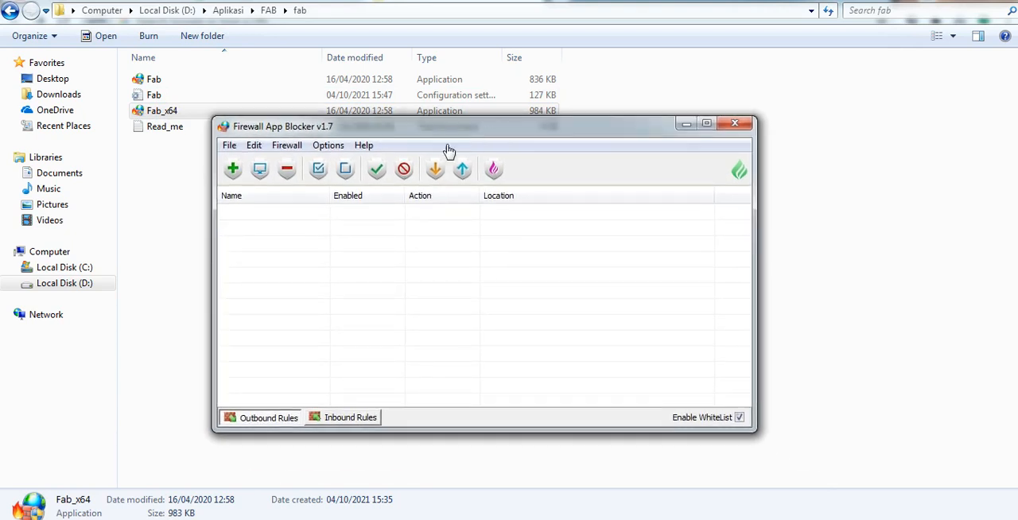
- Switch the firewall to Default Mode and back to Whitelist Mode
{"action": "left_click", "coordinate": [286, 145]}
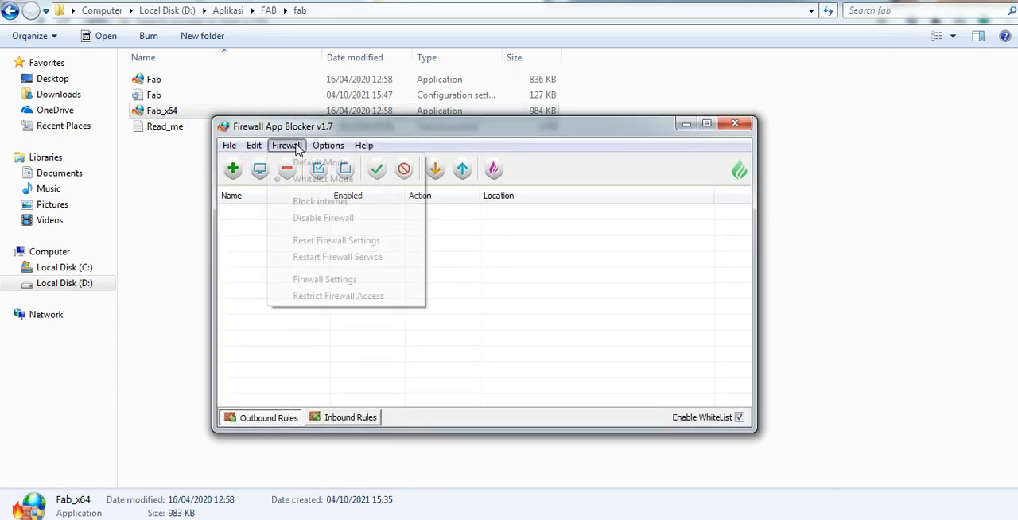
{"action": "left_click", "coordinate": [304, 162]}
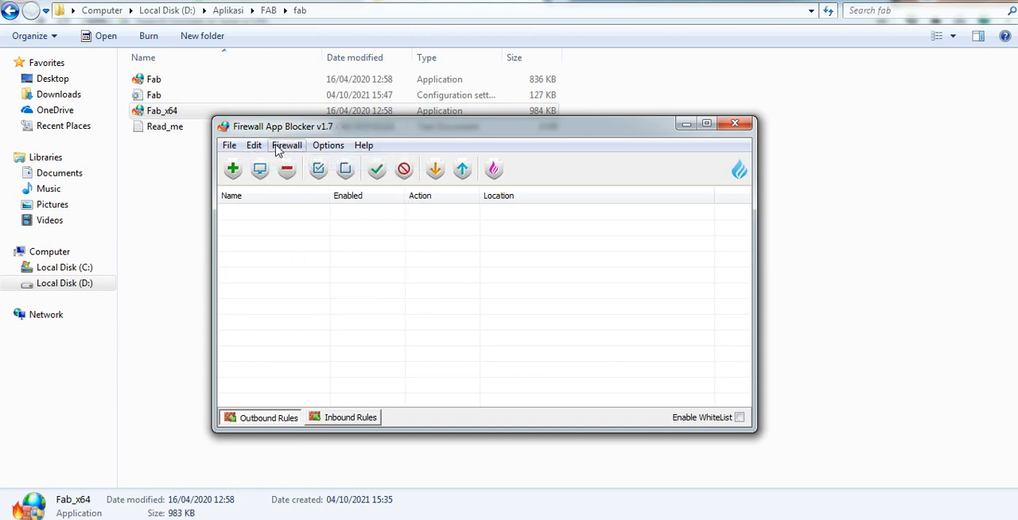
{"action": "left_click", "coordinate": [289, 148]}
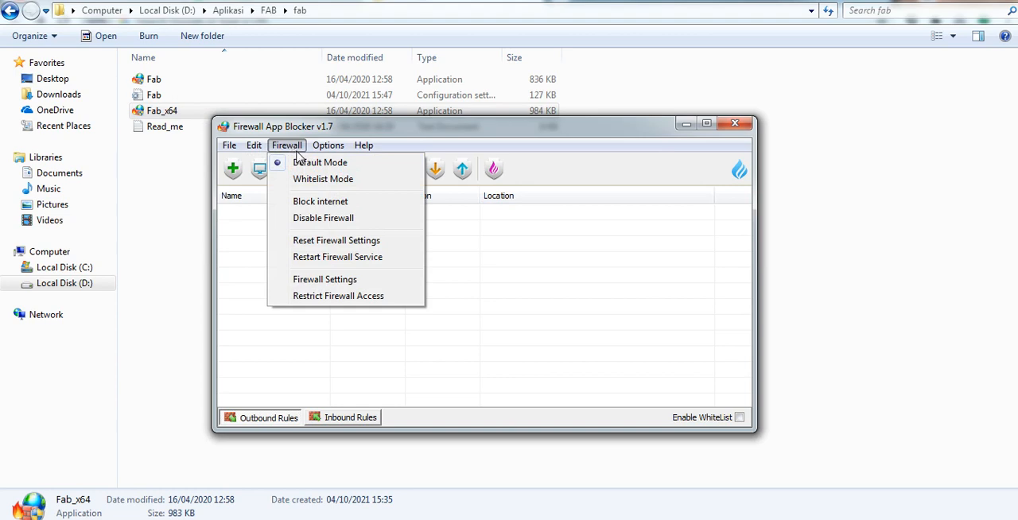
{"action": "left_click", "coordinate": [355, 180]}
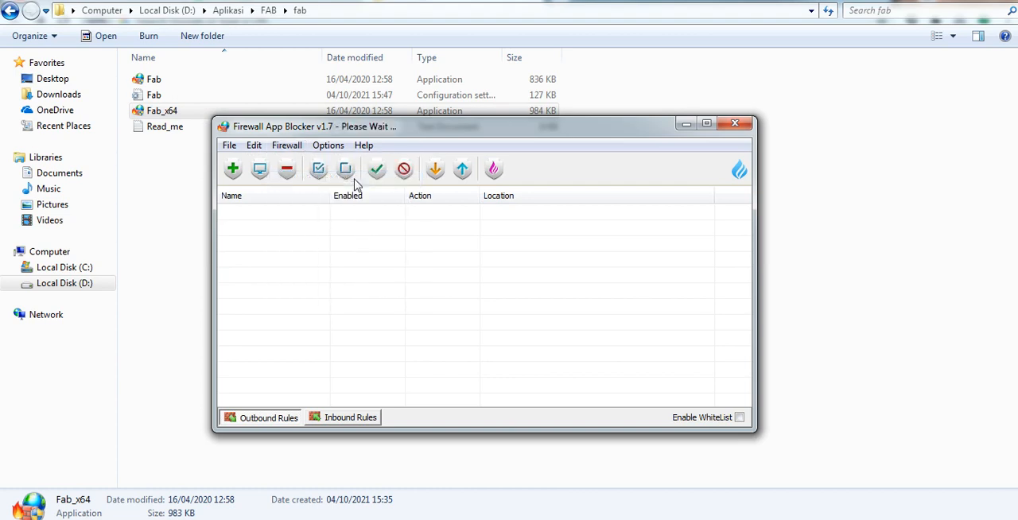
{"action": "left_click", "coordinate": [287, 146]}
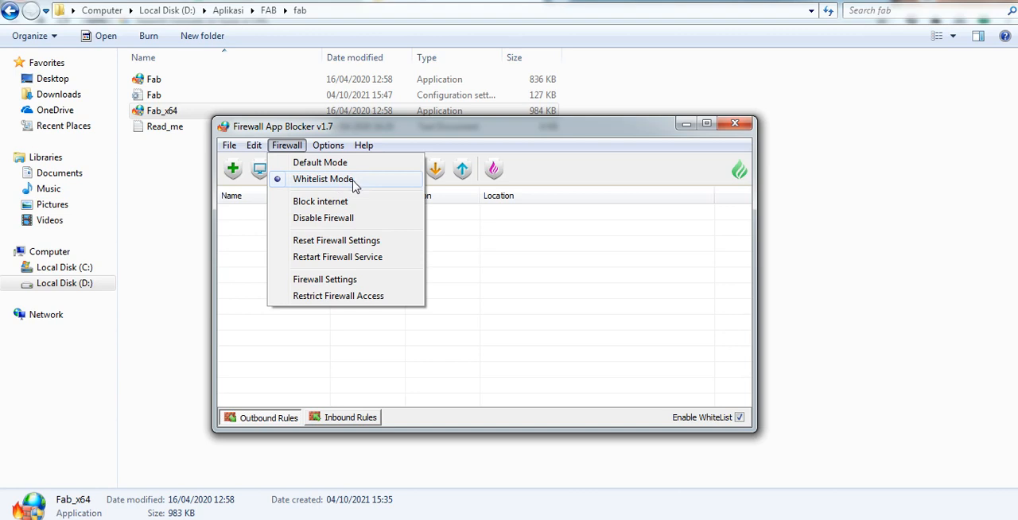
{"action": "left_click", "coordinate": [840, 516]}
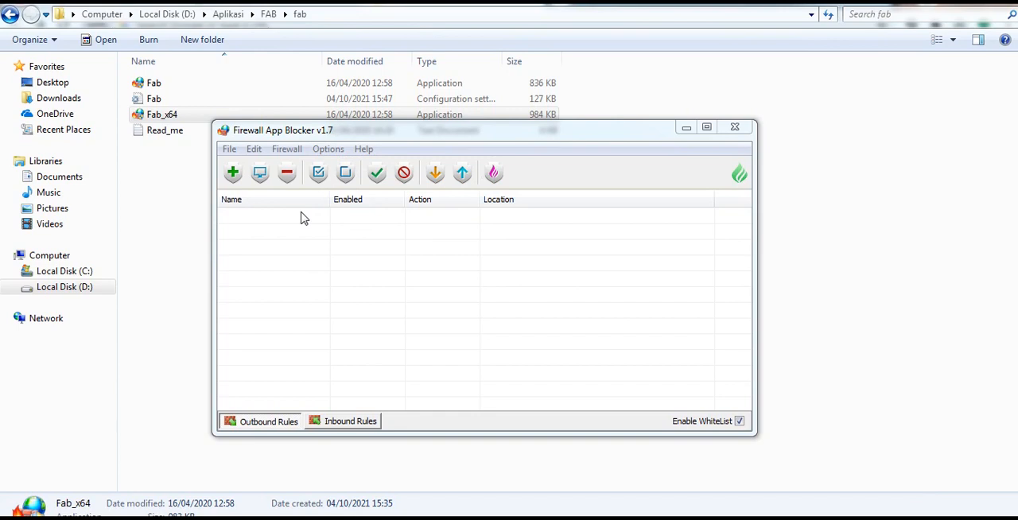
- Switch to Avast Secure Browser and load google.com to test internet access under Whitelist Mode
{"action": "mouse_move", "coordinate": [445, 515]}
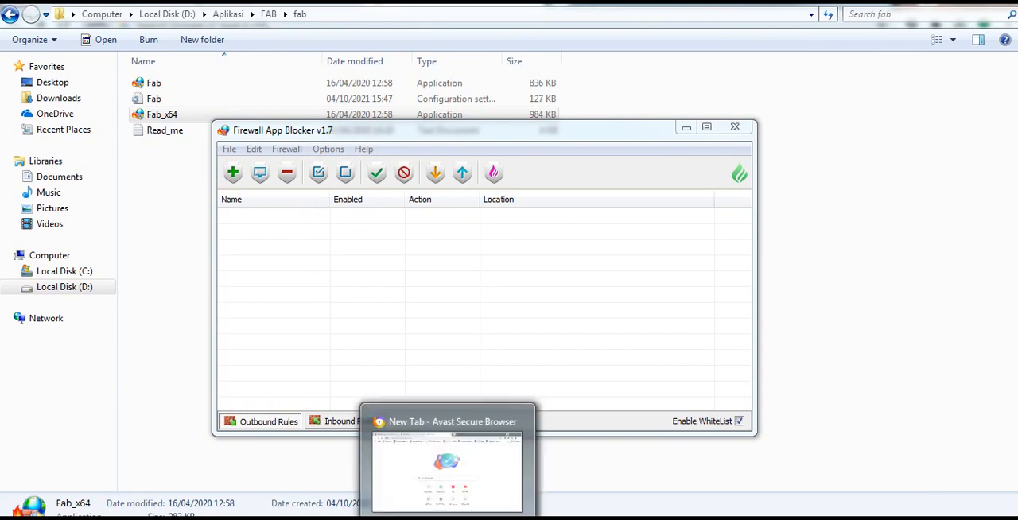
{"action": "left_click", "coordinate": [482, 479]}
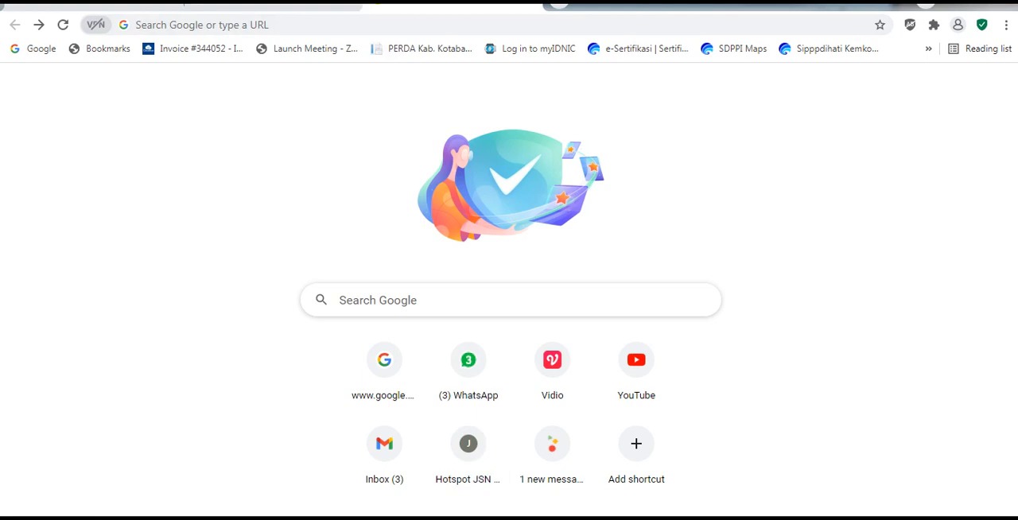
{"action": "mouse_move", "coordinate": [448, 516]}
{"action": "left_click", "coordinate": [363, 26]}
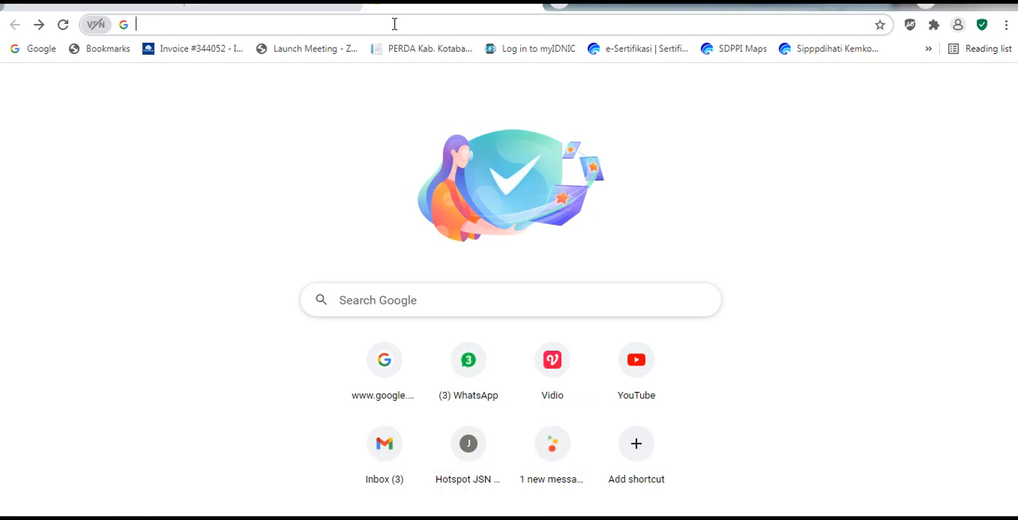
{"action": "type", "text": "google"}
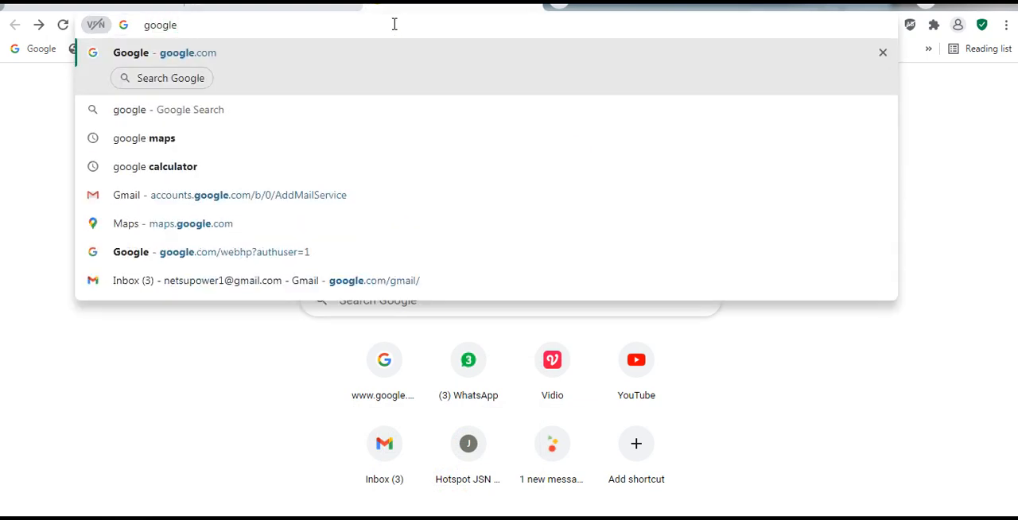
{"action": "key", "text": "Return"}
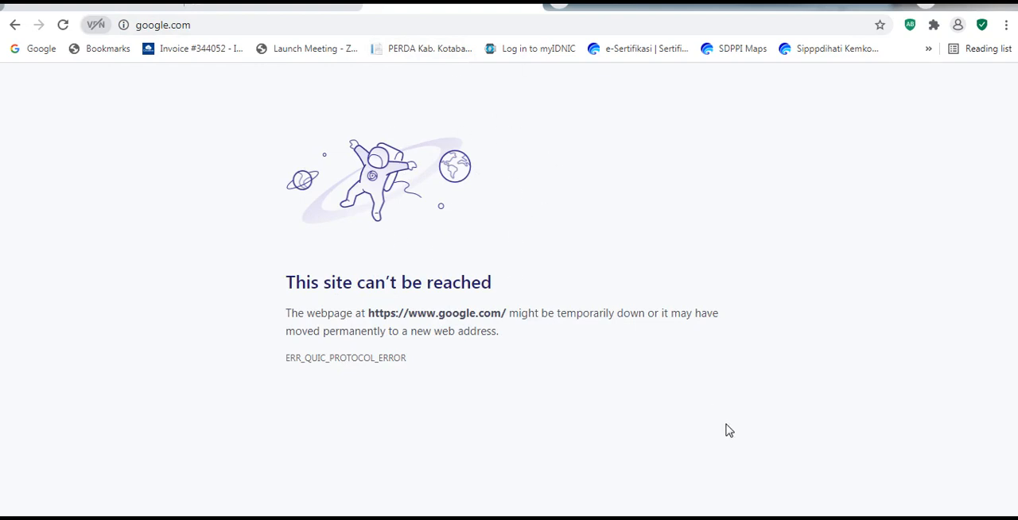
- Switch back to Firewall App Blocker and move its window further across the browser page
{"action": "left_click", "coordinate": [764, 518]}
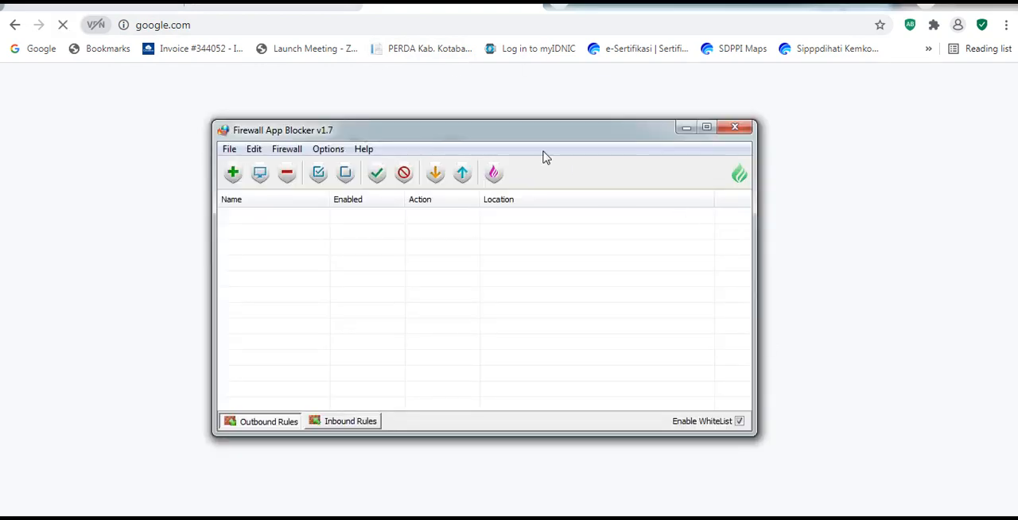
{"action": "left_click_drag", "start_coordinate": [531, 139], "coordinate": [675, 146]}
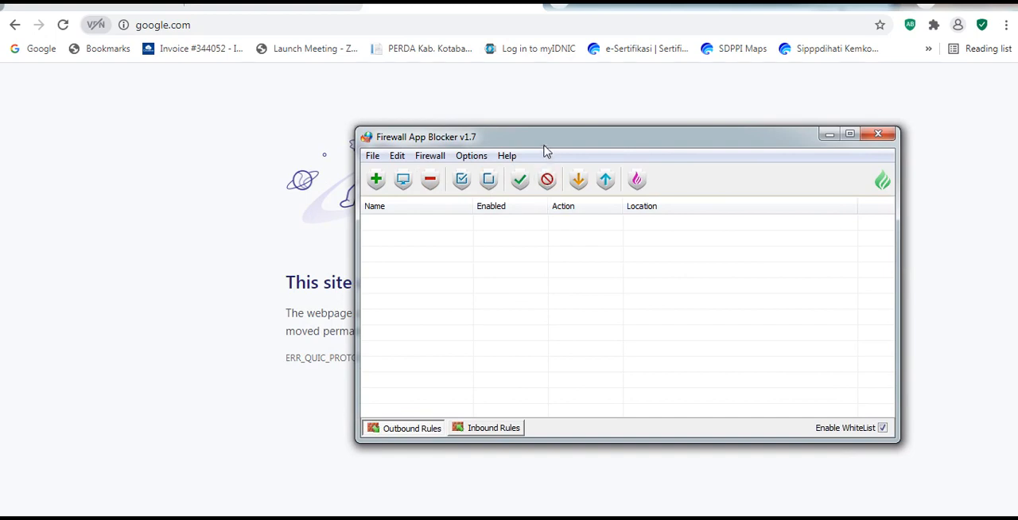
- Reposition the Firewall App Blocker window over the browser's error page, keeping the whole window in view
{"action": "left_click_drag", "start_coordinate": [545, 146], "coordinate": [672, 129]}
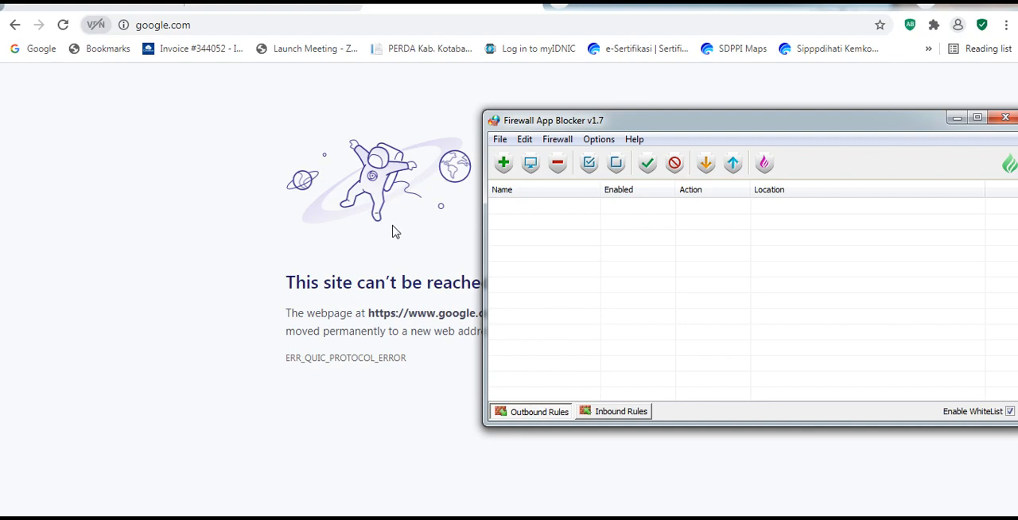
{"action": "left_click", "coordinate": [504, 164]}
{"action": "left_click_drag", "start_coordinate": [568, 118], "coordinate": [515, 123]}
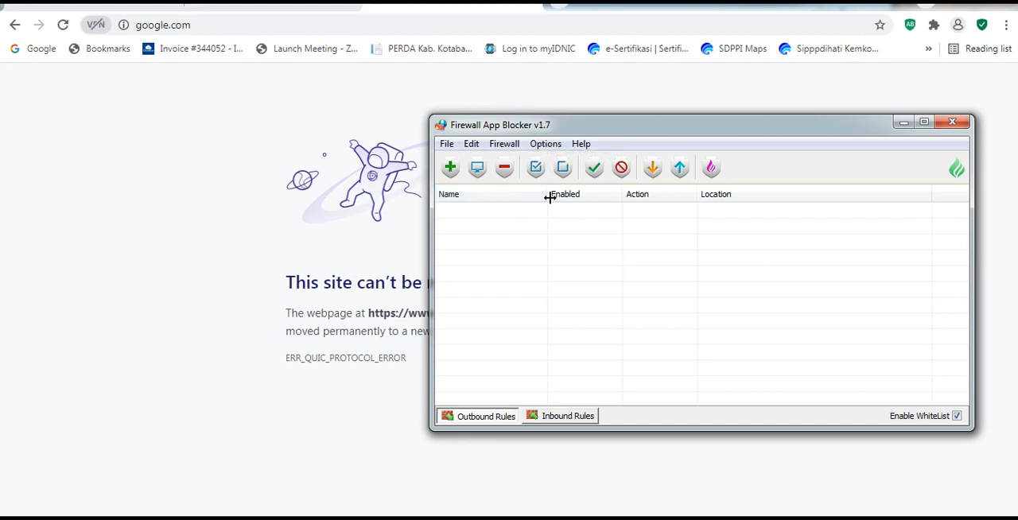
- Start adding an application to the outbound rules and browse to Program Files (x86) on Local Disk (C:)
{"action": "left_click", "coordinate": [450, 168]}
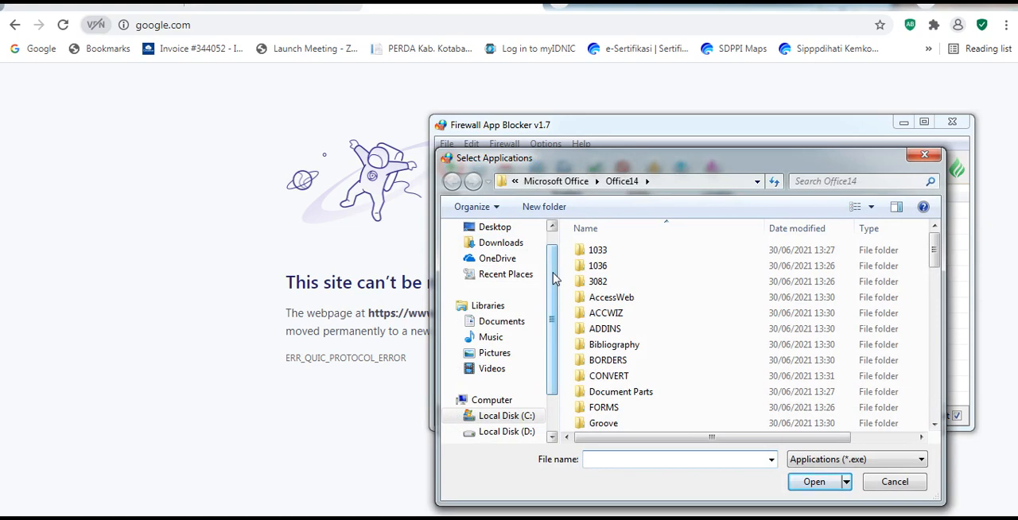
{"action": "left_click_drag", "start_coordinate": [555, 279], "coordinate": [556, 318]}
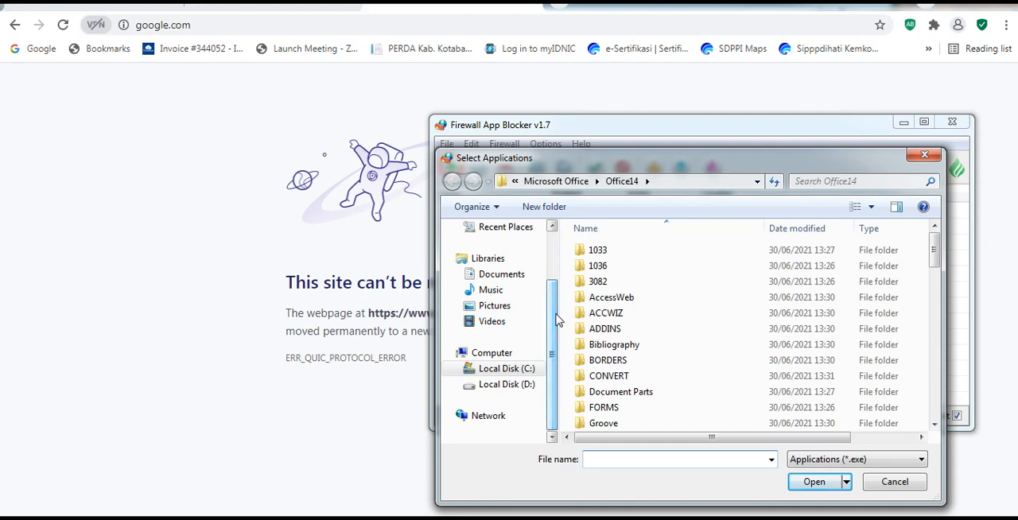
{"action": "left_click", "coordinate": [521, 372]}
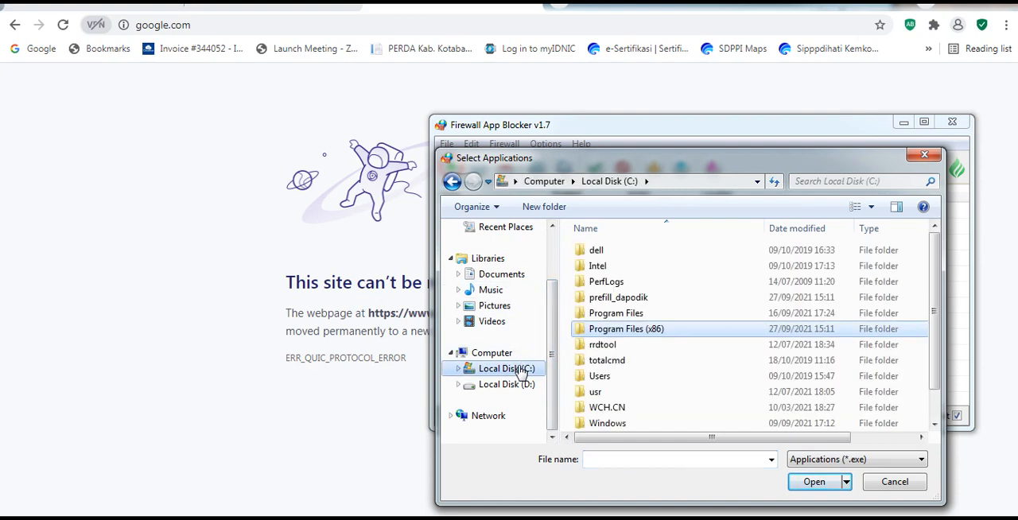
{"action": "left_click", "coordinate": [636, 314]}
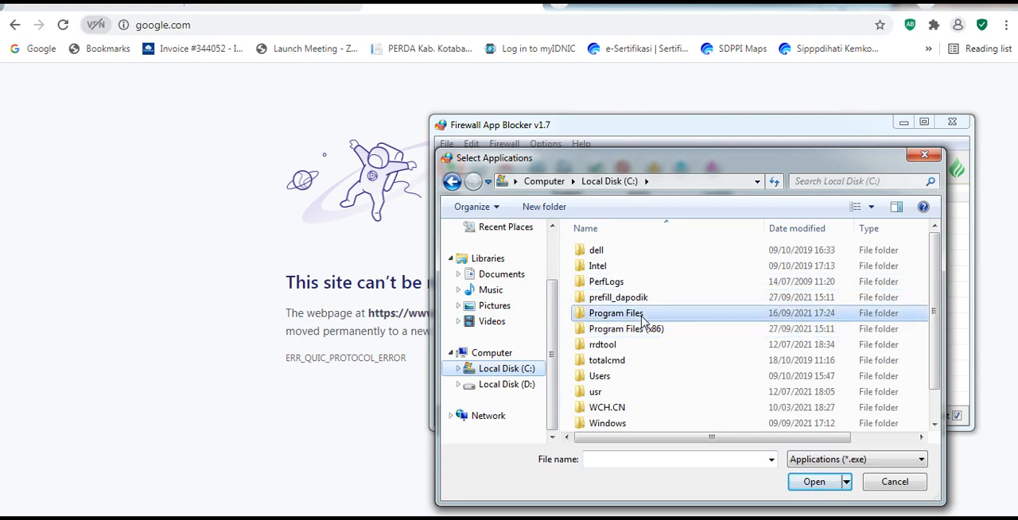
{"action": "left_click", "coordinate": [645, 328]}
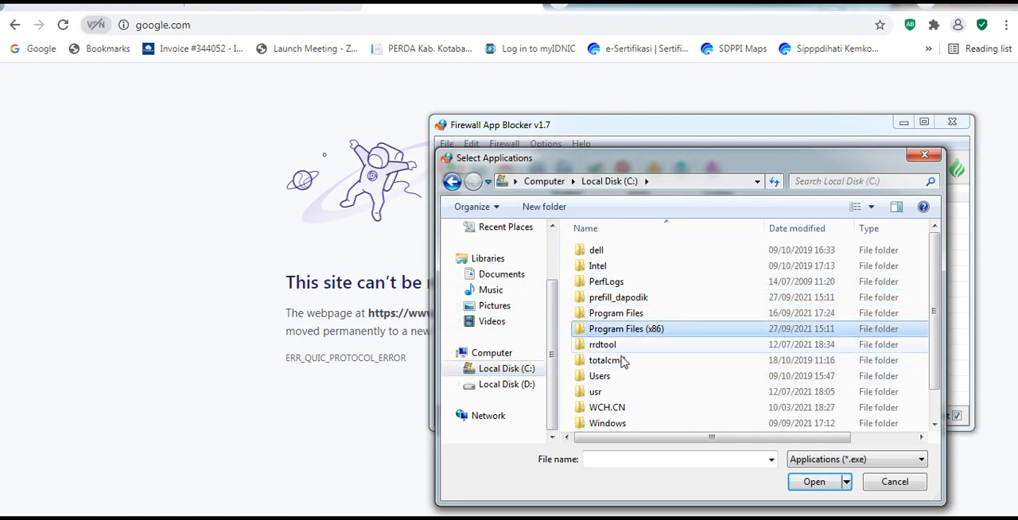
{"action": "double_click", "coordinate": [662, 329]}
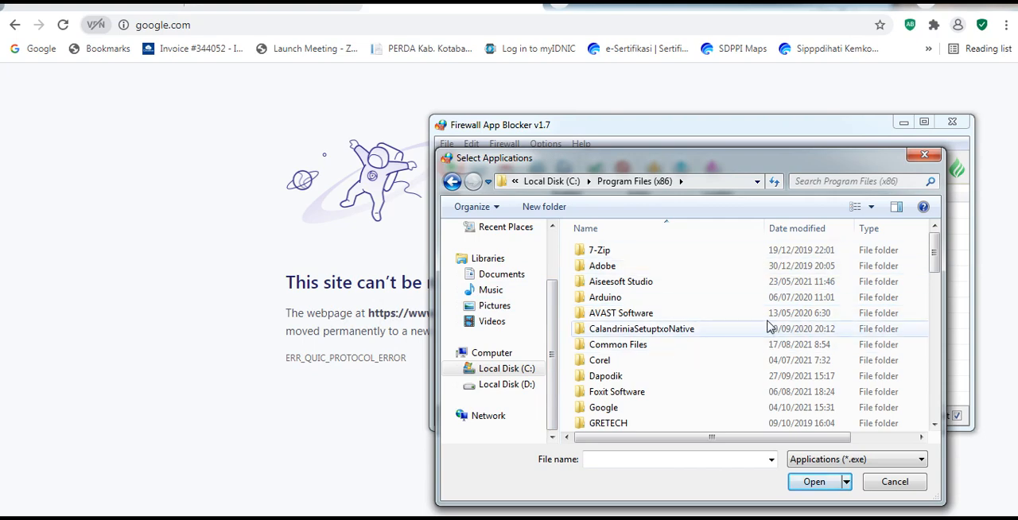
- Add AvastBrowser from the AVAST Software\Browser\Application folder to the outbound whitelist
{"action": "left_click_drag", "start_coordinate": [934, 270], "coordinate": [926, 227]}
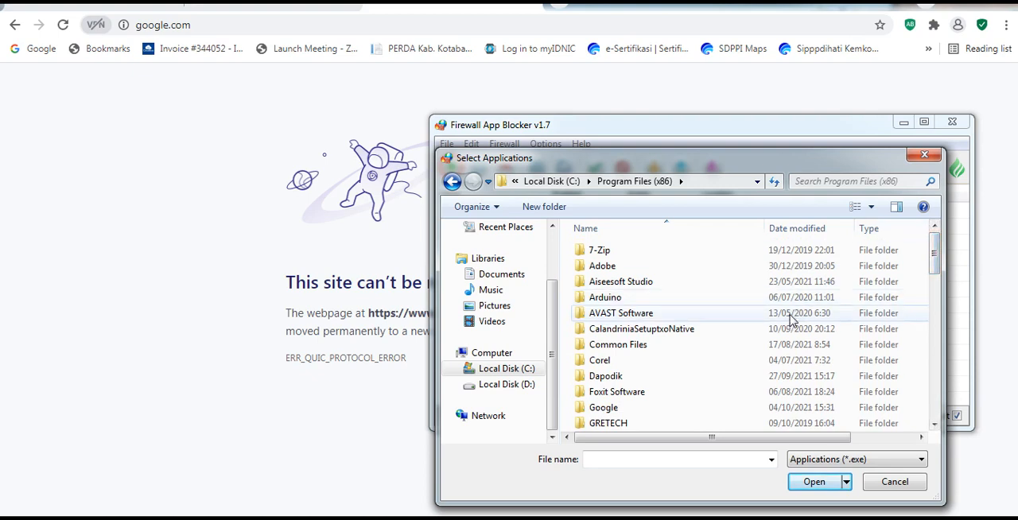
{"action": "double_click", "coordinate": [750, 319]}
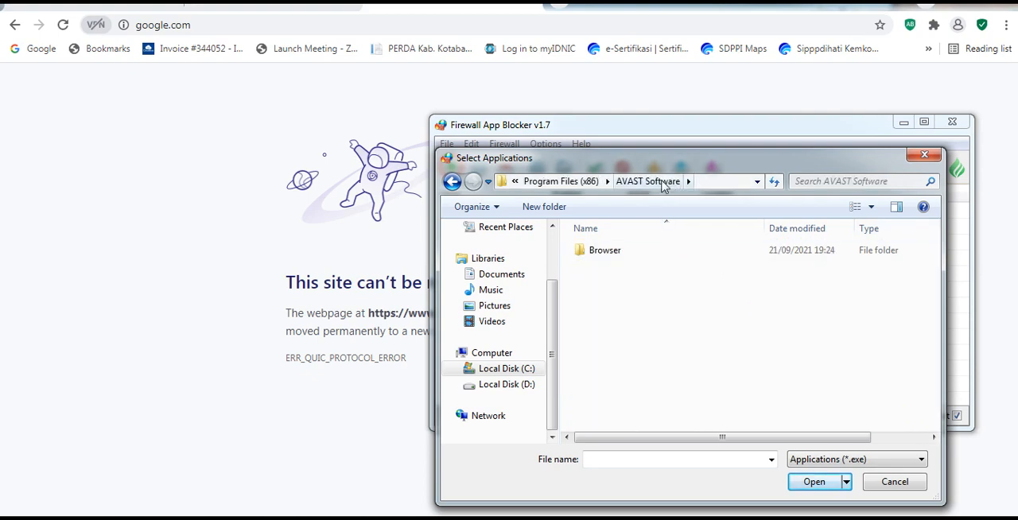
{"action": "double_click", "coordinate": [619, 259]}
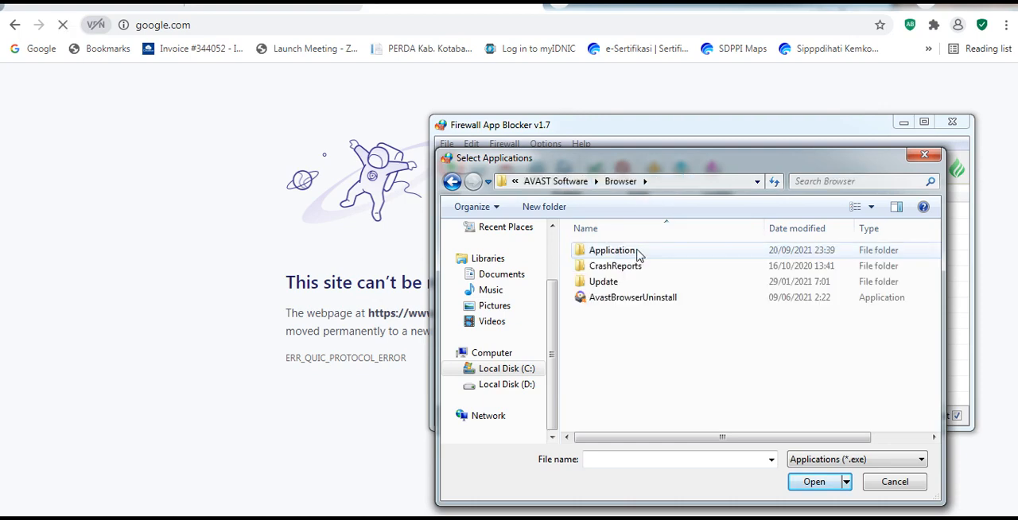
{"action": "double_click", "coordinate": [639, 254]}
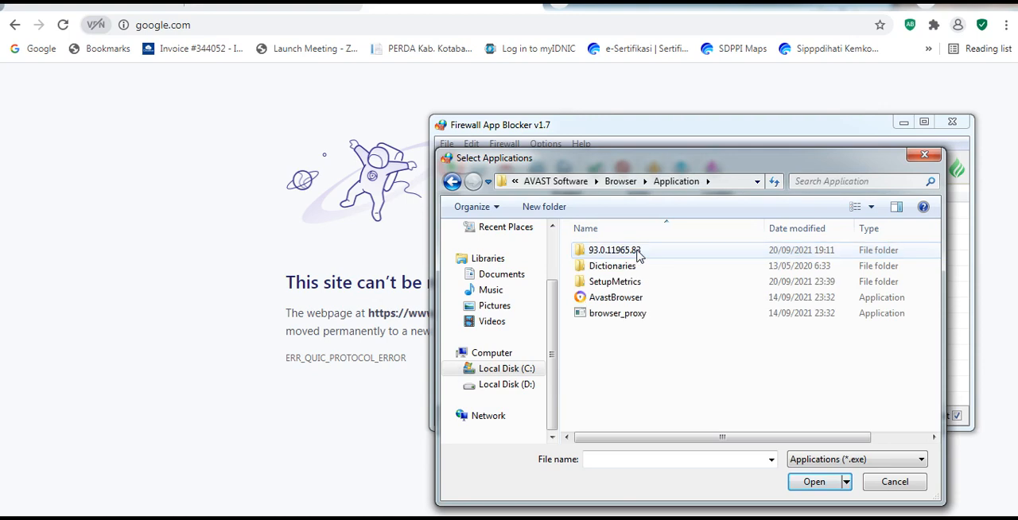
{"action": "left_click", "coordinate": [632, 300]}
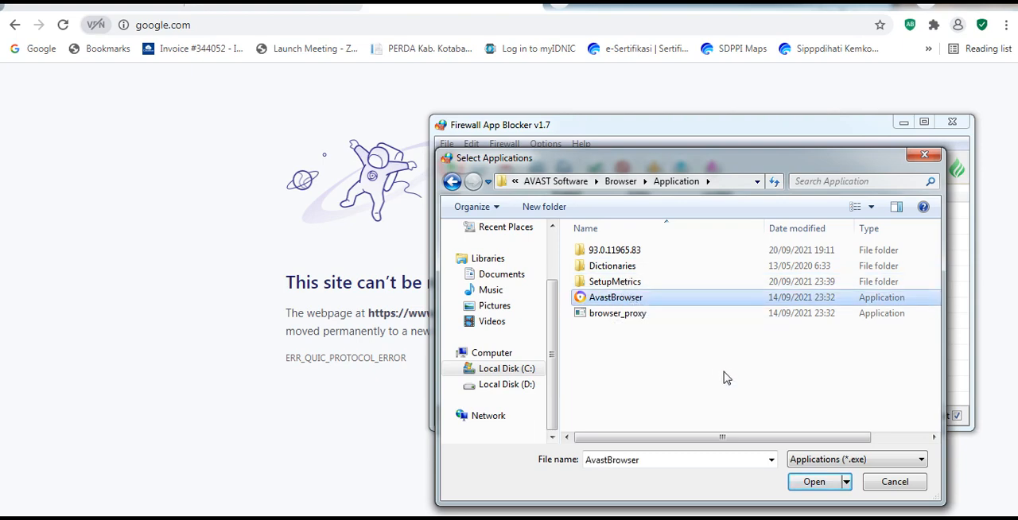
{"action": "left_click", "coordinate": [799, 481]}
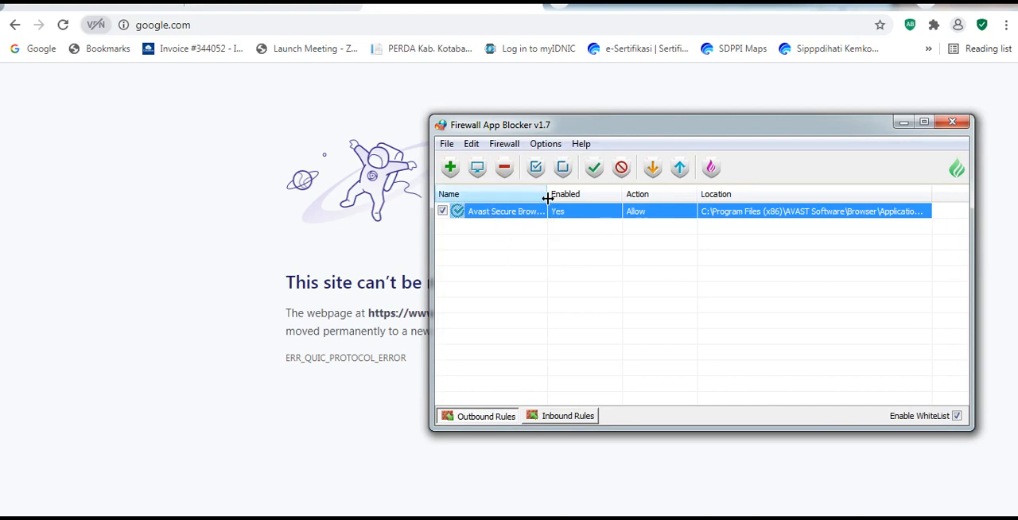
- Widen the Name column to fit the full application name and deselect the Avast Secure Browser rule
{"action": "left_click_drag", "start_coordinate": [547, 195], "coordinate": [583, 195]}
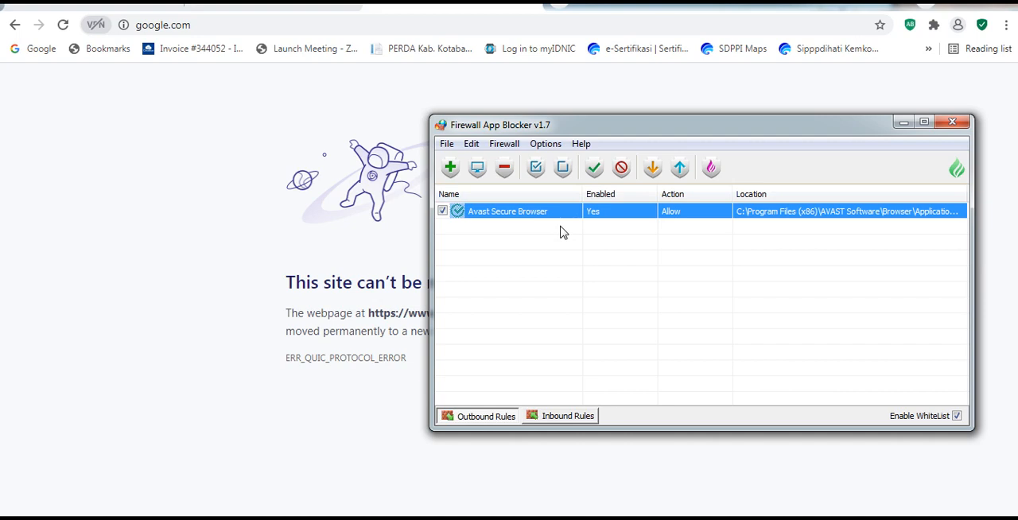
{"action": "left_click", "coordinate": [503, 143]}
{"action": "left_click", "coordinate": [502, 143]}
{"action": "left_click", "coordinate": [562, 284]}
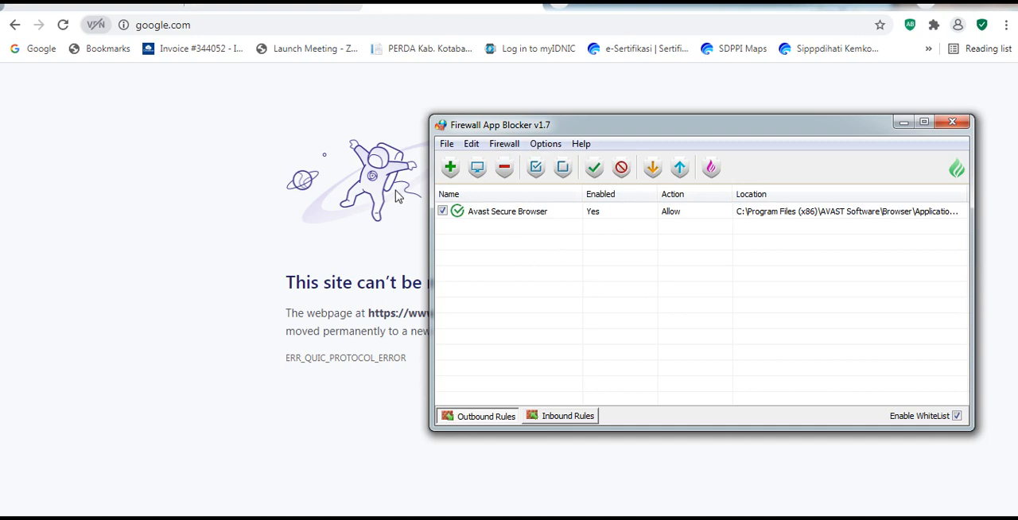
- Switch to Avast Secure Browser and make the google.com address editable
{"action": "left_click", "coordinate": [203, 159]}
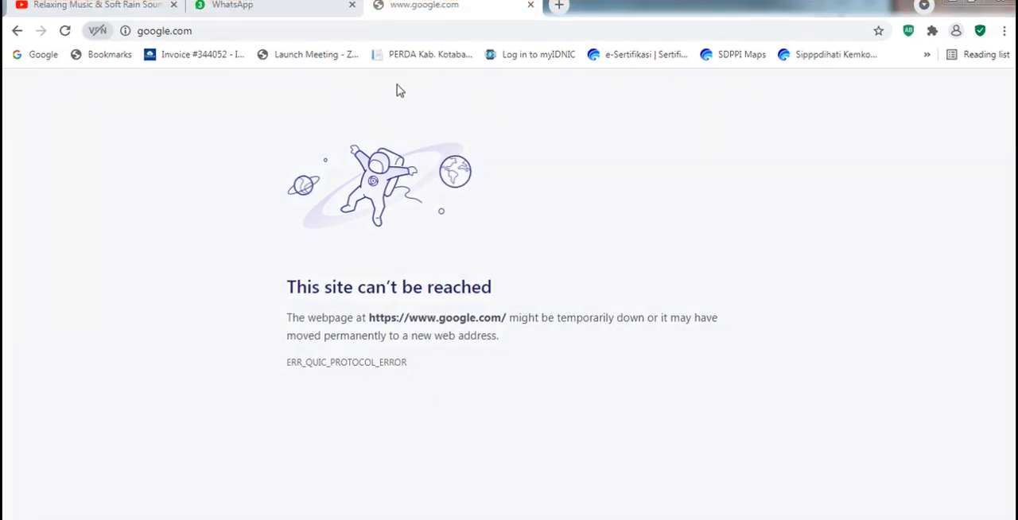
{"action": "left_click", "coordinate": [263, 30]}
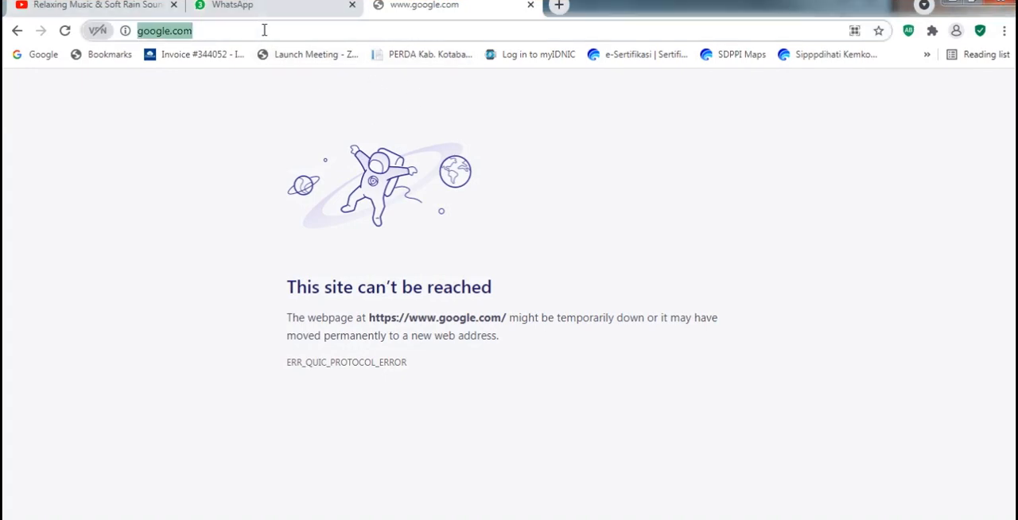
{"action": "left_click", "coordinate": [271, 30]}
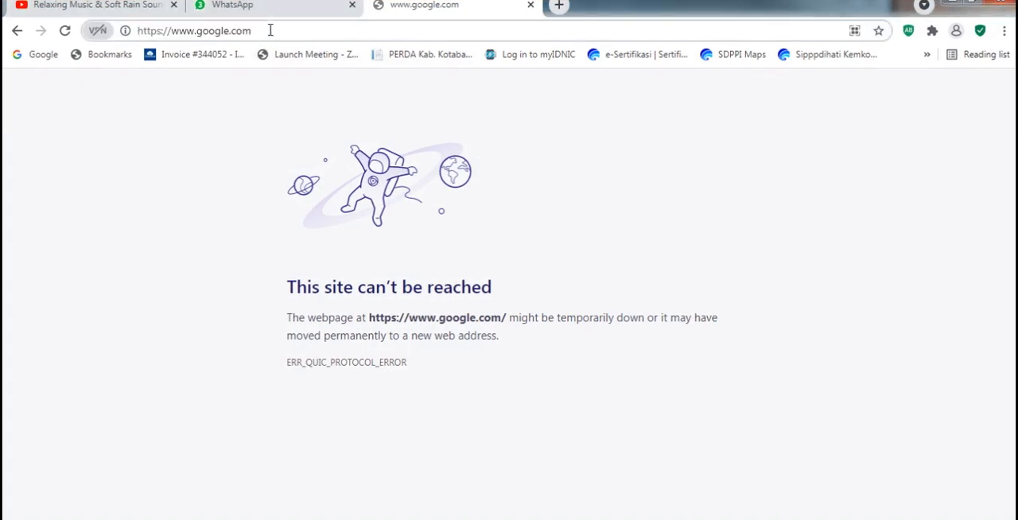
{"action": "key", "text": "ctrl+a"}
{"action": "type", "text": "youtu"}
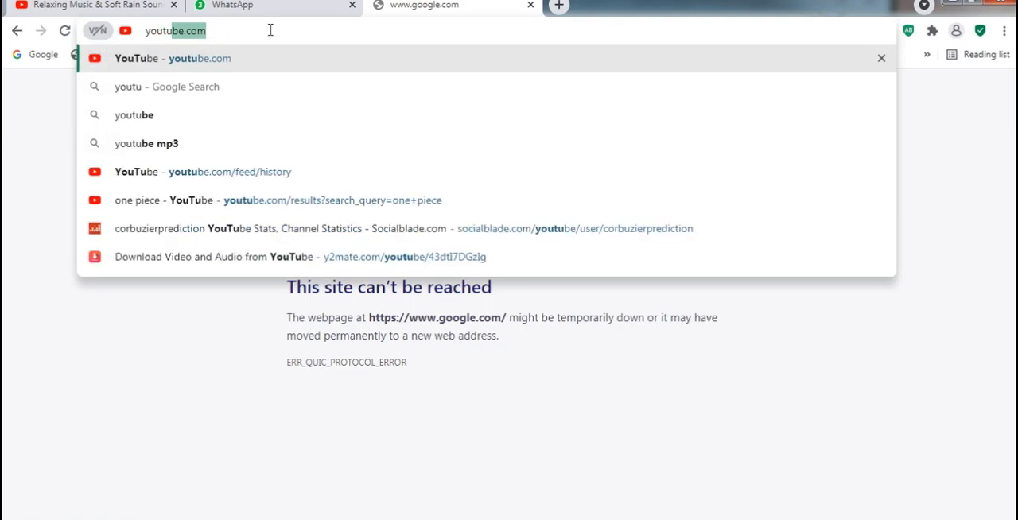
{"action": "type", "text": "uuuuuuuuuuuuuuuuuuuuuuuuuuuuuuuuuuuuuuuuuuuuuuuuuuuuuu"}
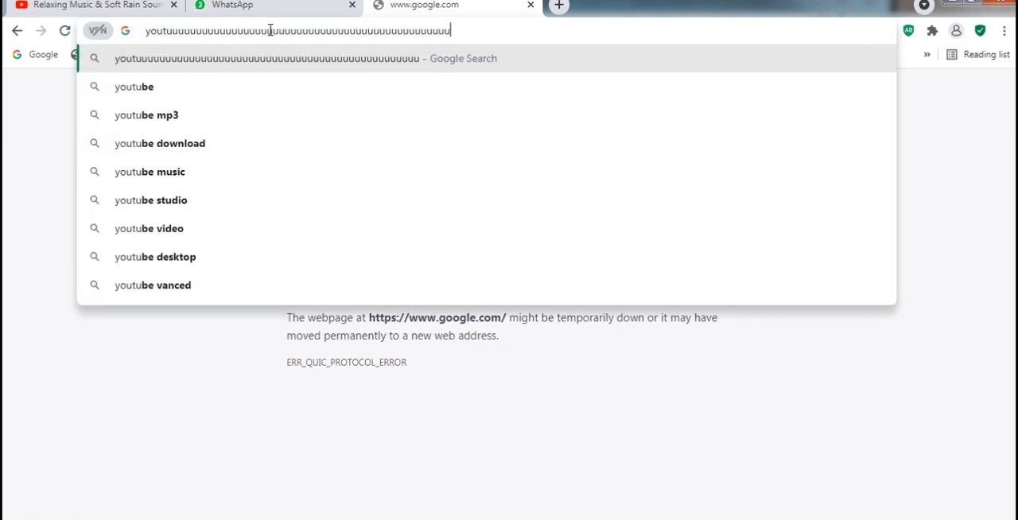
{"action": "type", "text": "uuuuuuuuuuuuuuuuuuuuuuuuuuuuuuuuuuuuuuuuuuuuuuuuuuuuuuuuuuuuuuuuuuuuuuuuuuuuuuuuuuuuuuuuuuu"}
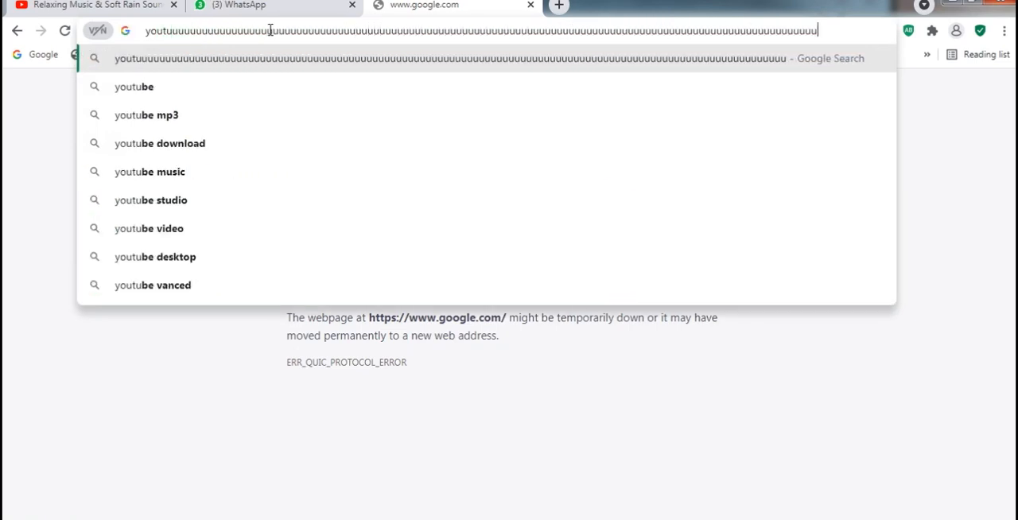
{"action": "type", "text": "uuuuuuuuuuuu"}
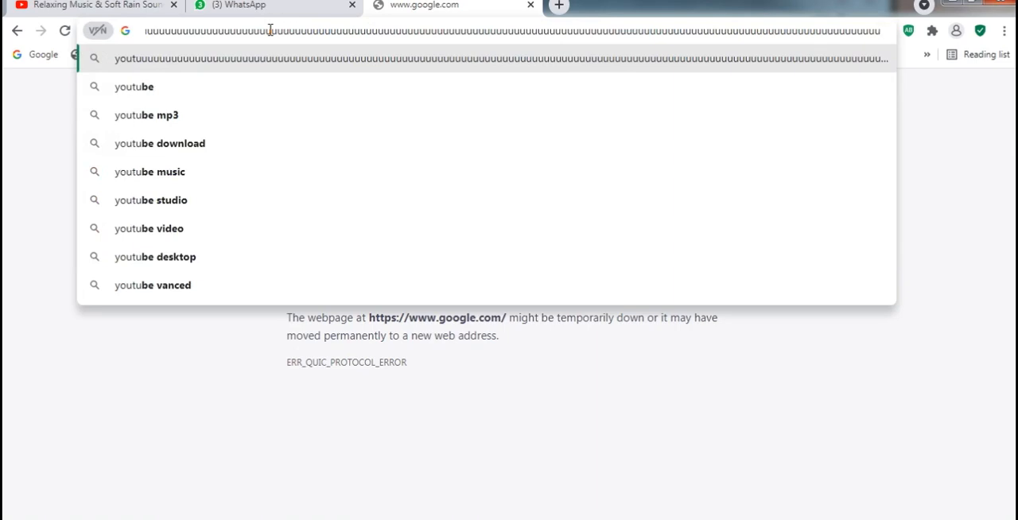
{"action": "type", "text": "dsadfvsdfv"}
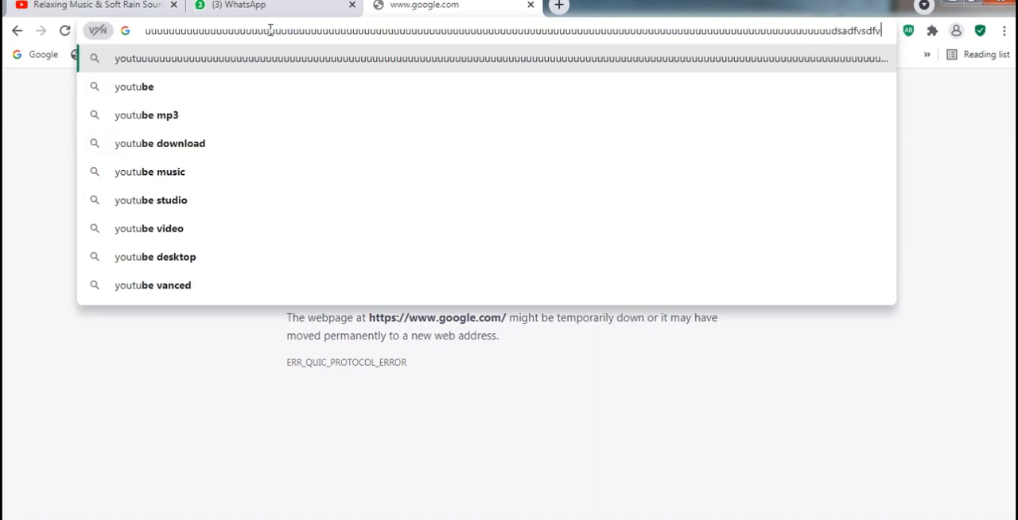
- Load youtube.com in place of the current address to test the whitelisted browser's internet access
{"action": "key", "text": "ctrl+a"}
{"action": "type", "text": "you"}
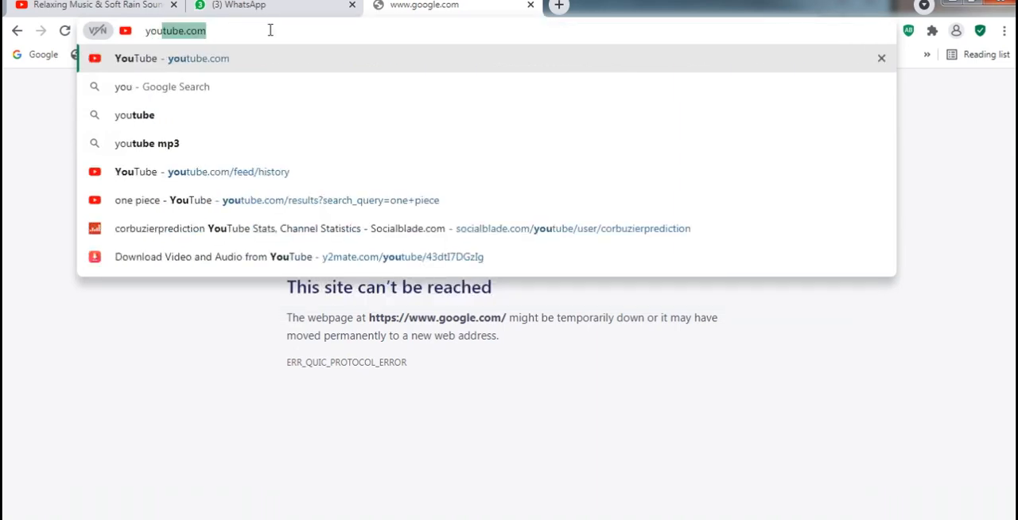
{"action": "key", "text": "Right"}
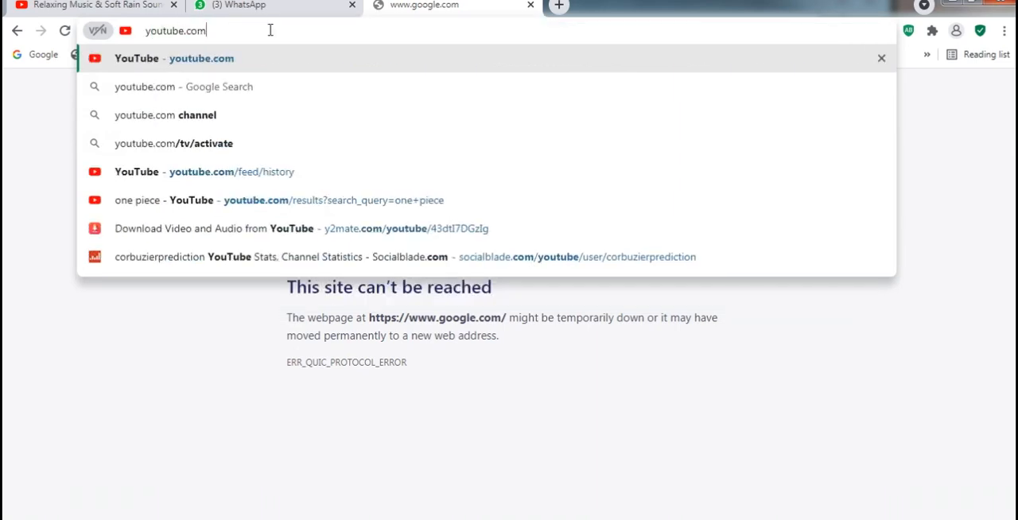
{"action": "key", "text": "Return"}
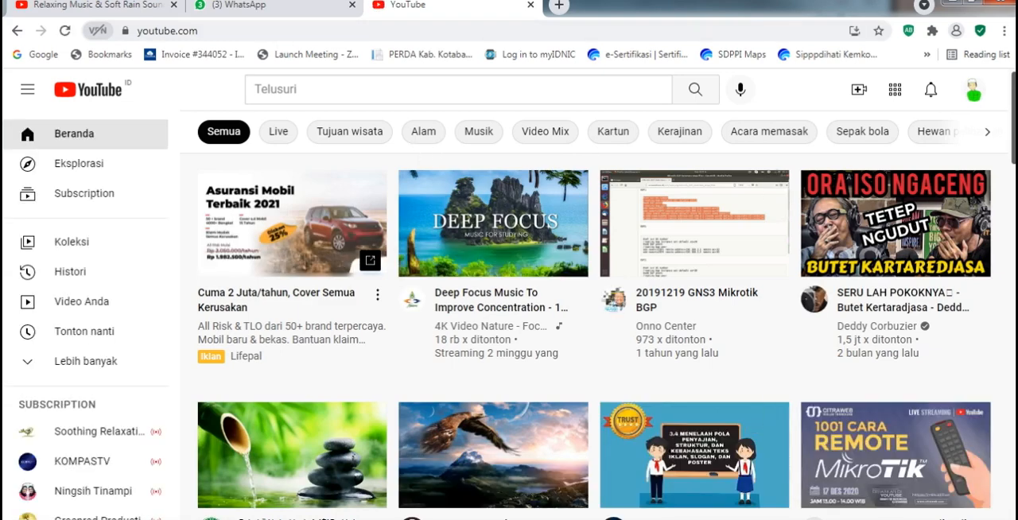
- Switch to Firewall App Blocker and shift its window slightly away from the screen edge
{"action": "key", "text": "alt+Tab"}
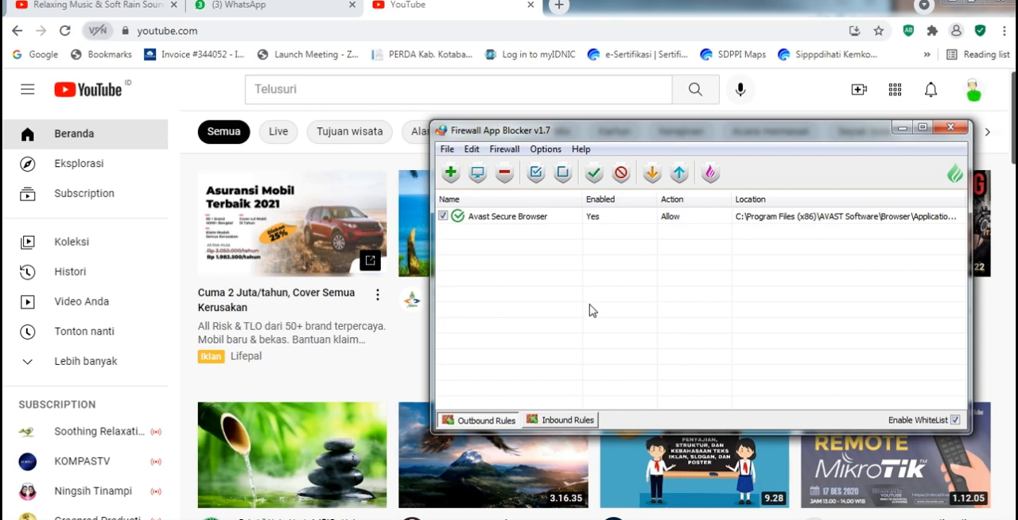
{"action": "left_click_drag", "start_coordinate": [603, 131], "coordinate": [557, 129]}
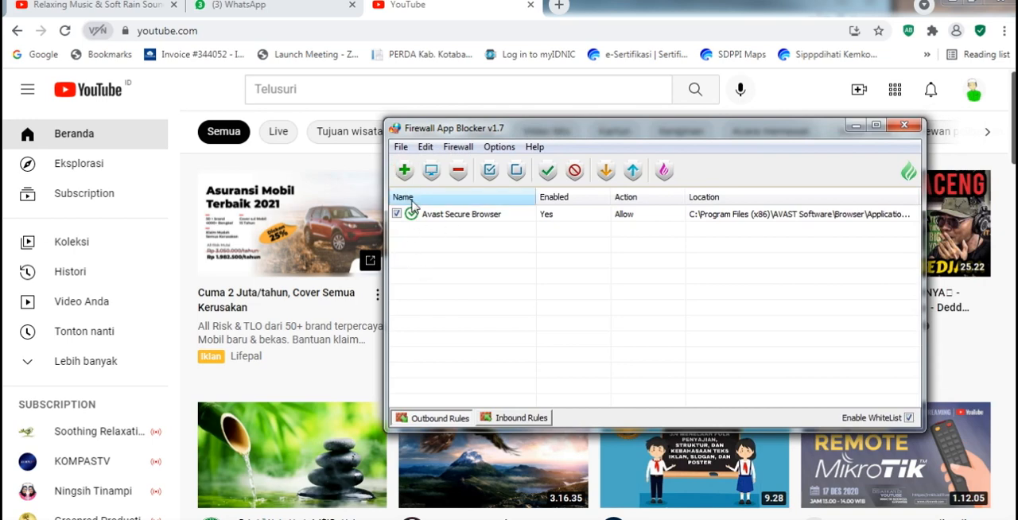
{"action": "left_click", "coordinate": [406, 173]}
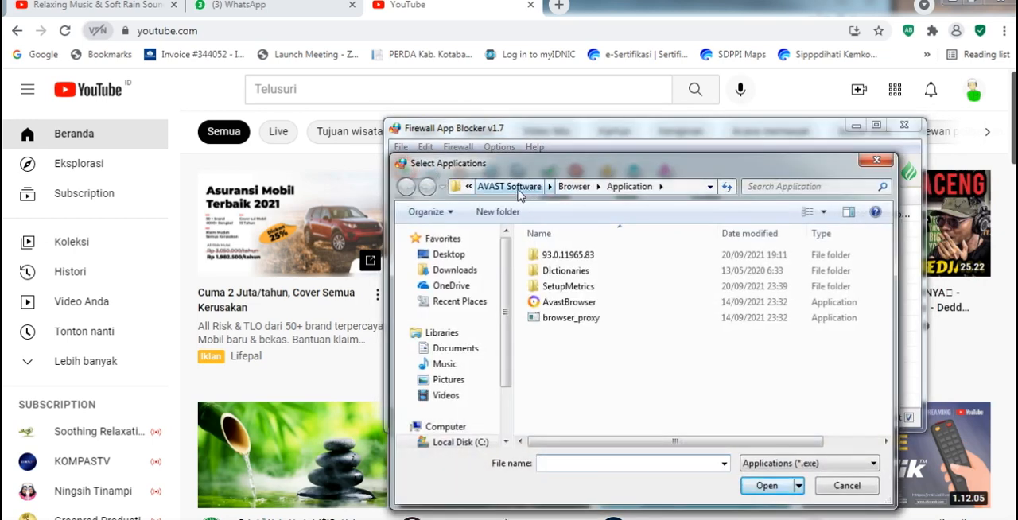
{"action": "scroll", "coordinate": [512, 298], "scroll_direction": "down", "scroll_amount": 2}
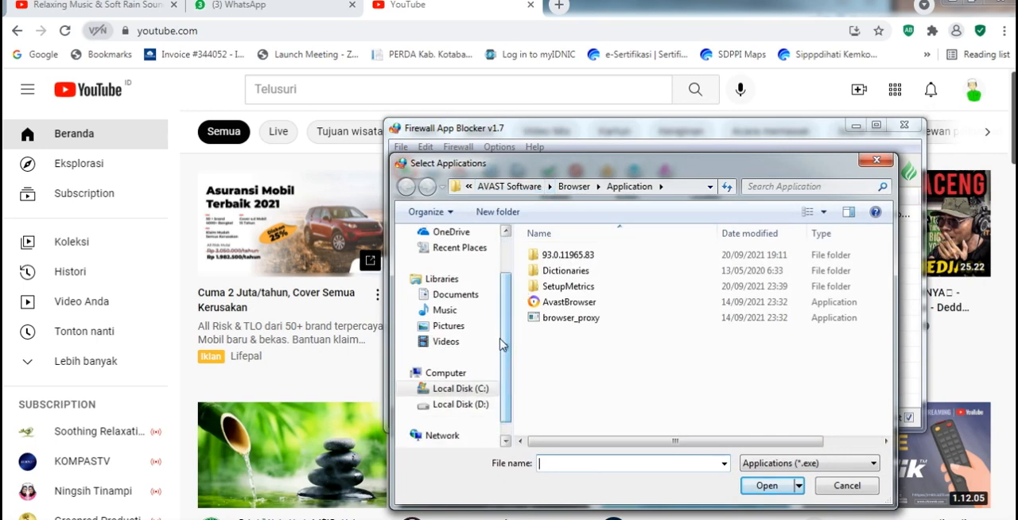
{"action": "left_click", "coordinate": [482, 388]}
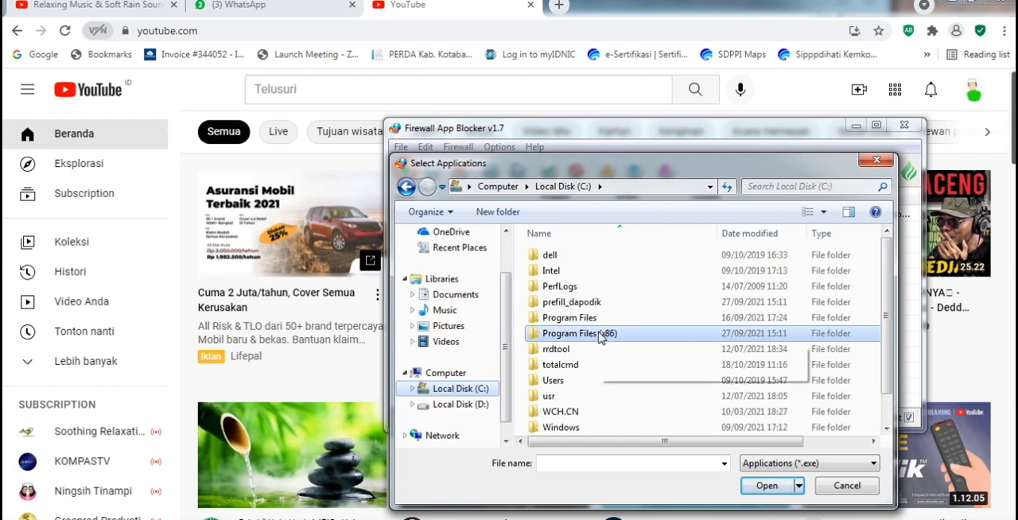
{"action": "double_click", "coordinate": [602, 336]}
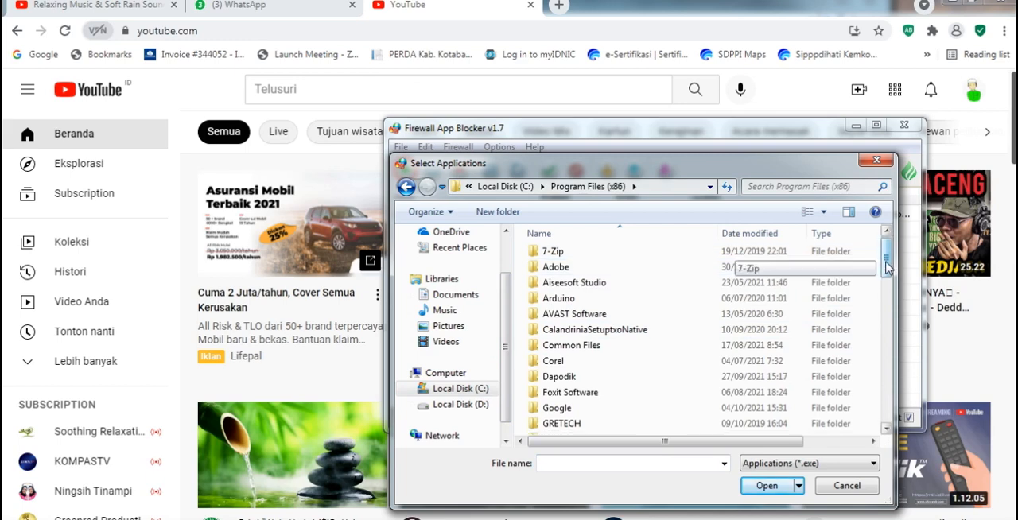
{"action": "scroll", "coordinate": [720, 254], "scroll_direction": "down", "scroll_amount": 1}
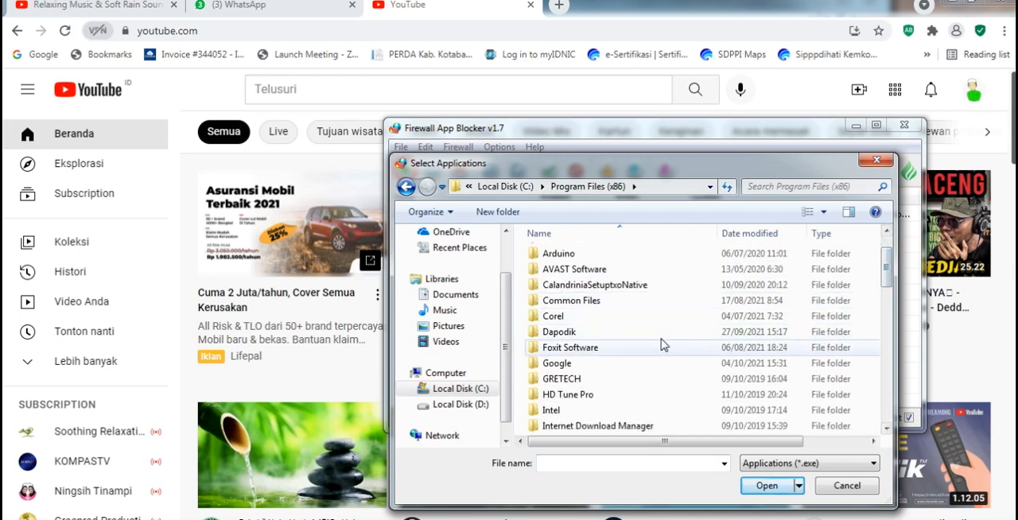
{"action": "double_click", "coordinate": [595, 337]}
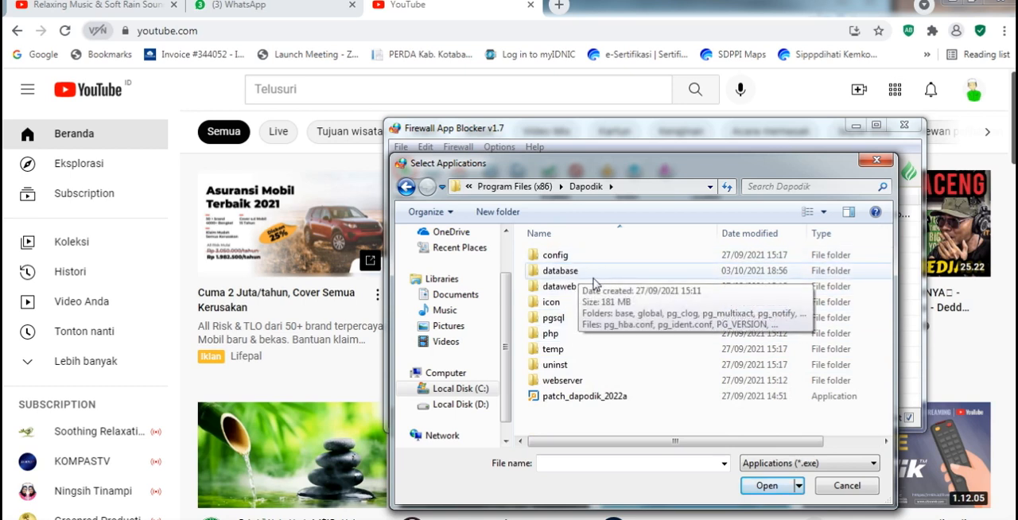
{"action": "left_click", "coordinate": [841, 486]}
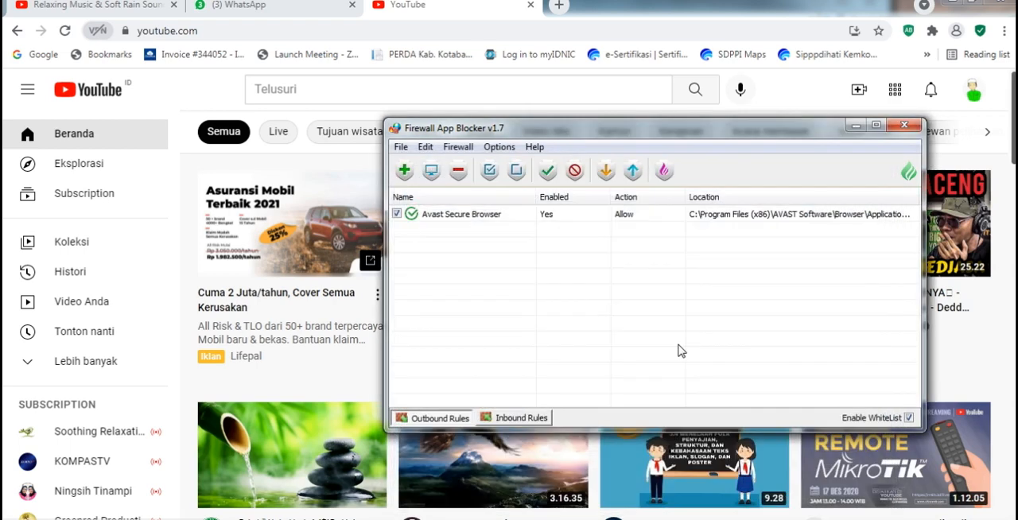
{"action": "left_click", "coordinate": [404, 169]}
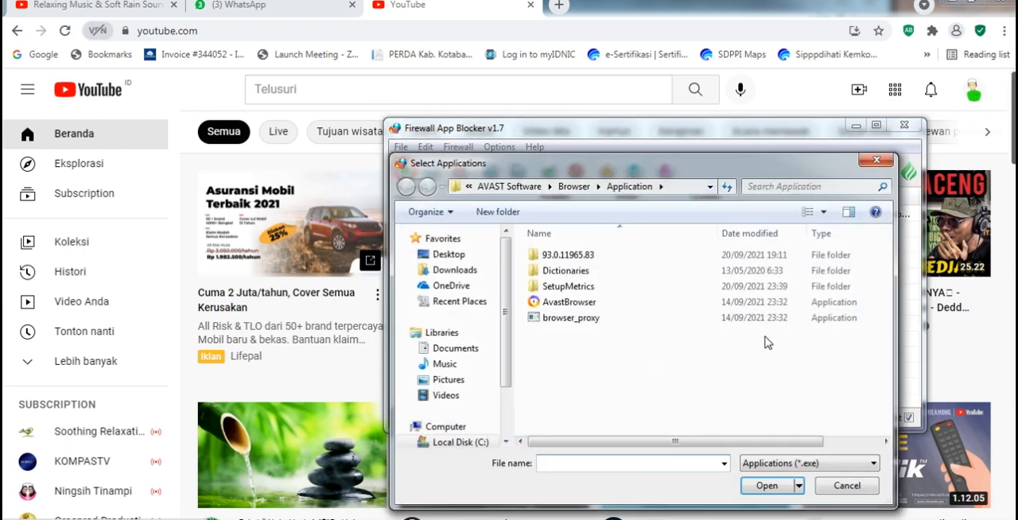
{"action": "left_click", "coordinate": [497, 190]}
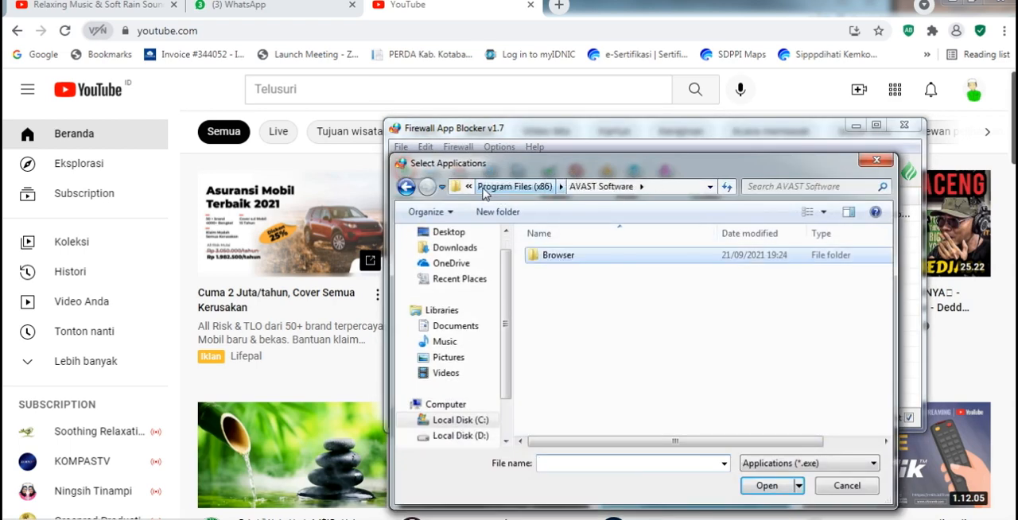
{"action": "left_click", "coordinate": [560, 186]}
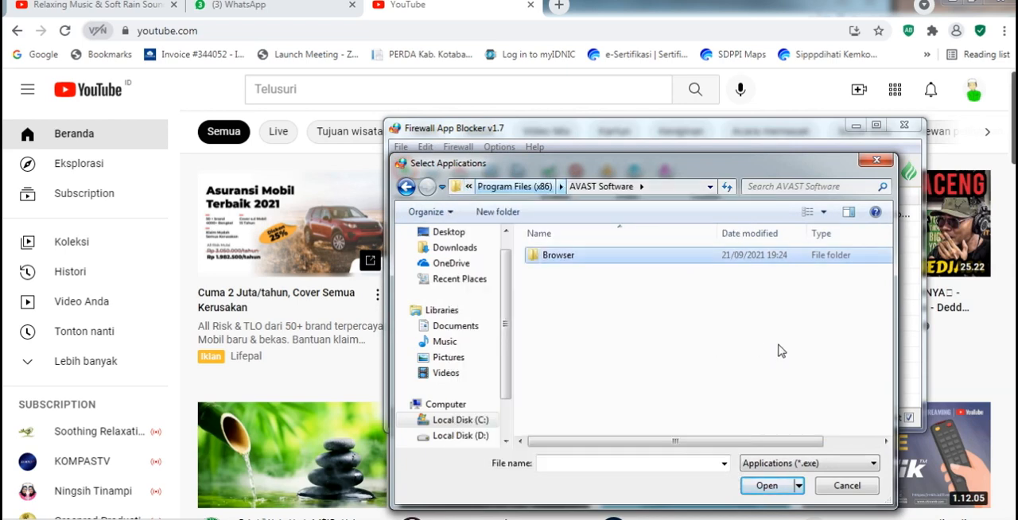
{"action": "left_click", "coordinate": [477, 419]}
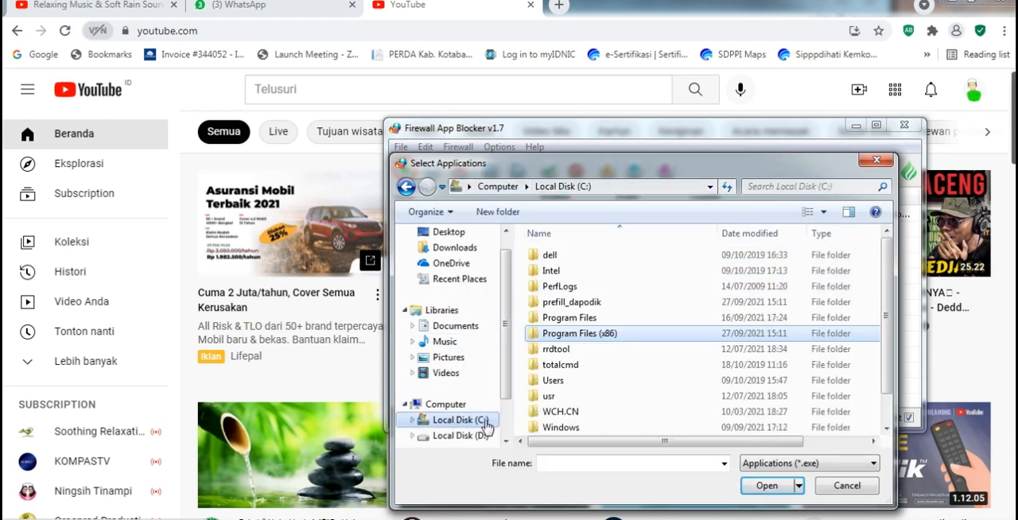
{"action": "double_click", "coordinate": [617, 334]}
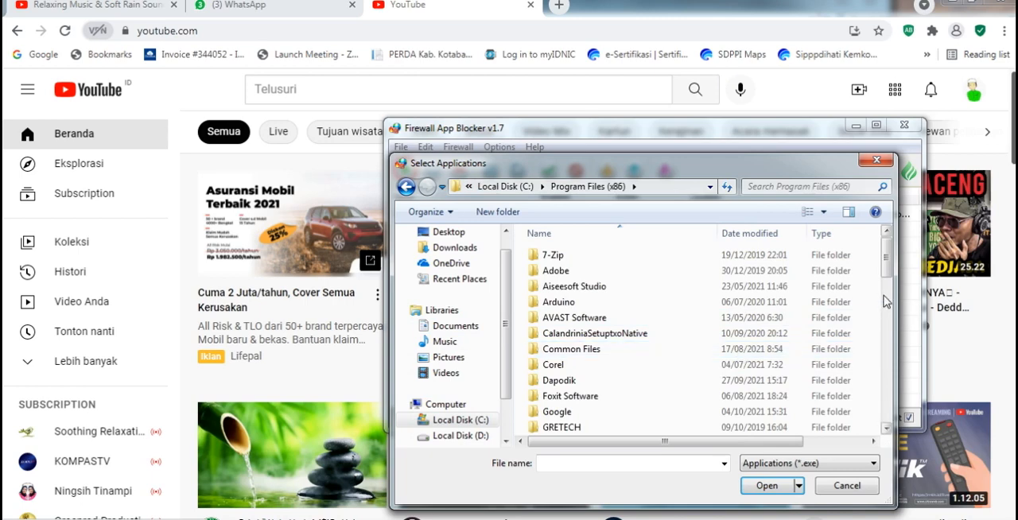
{"action": "left_click_drag", "start_coordinate": [885, 274], "coordinate": [878, 372]}
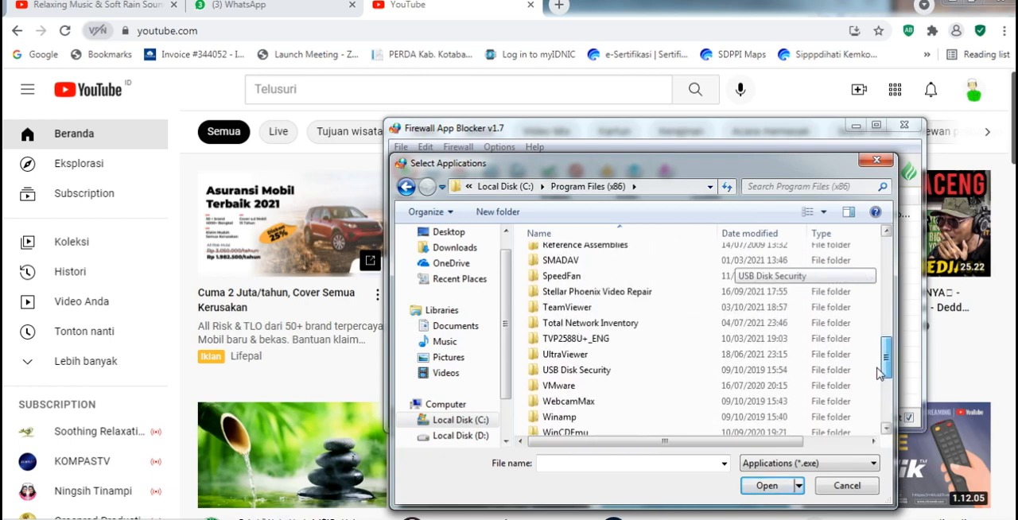
{"action": "double_click", "coordinate": [745, 313]}
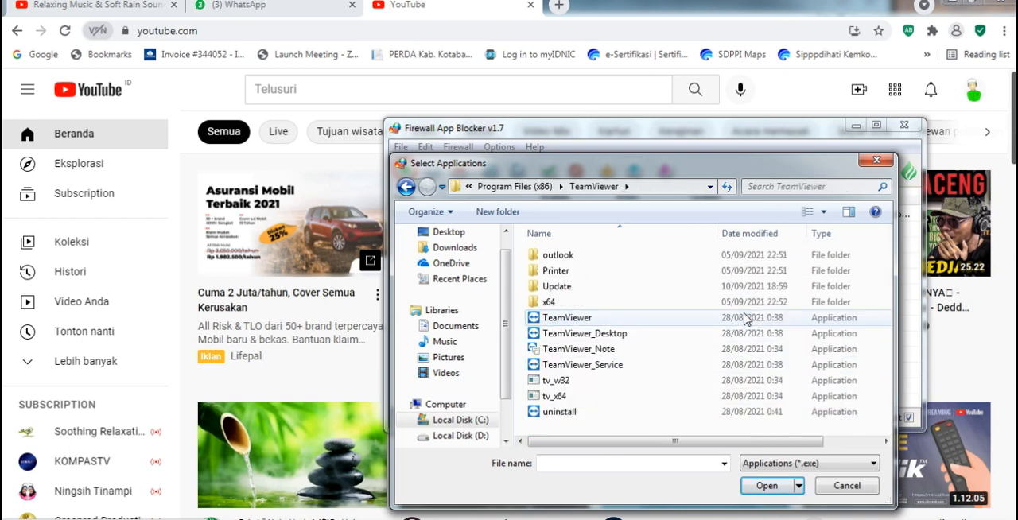
{"action": "left_click", "coordinate": [622, 318]}
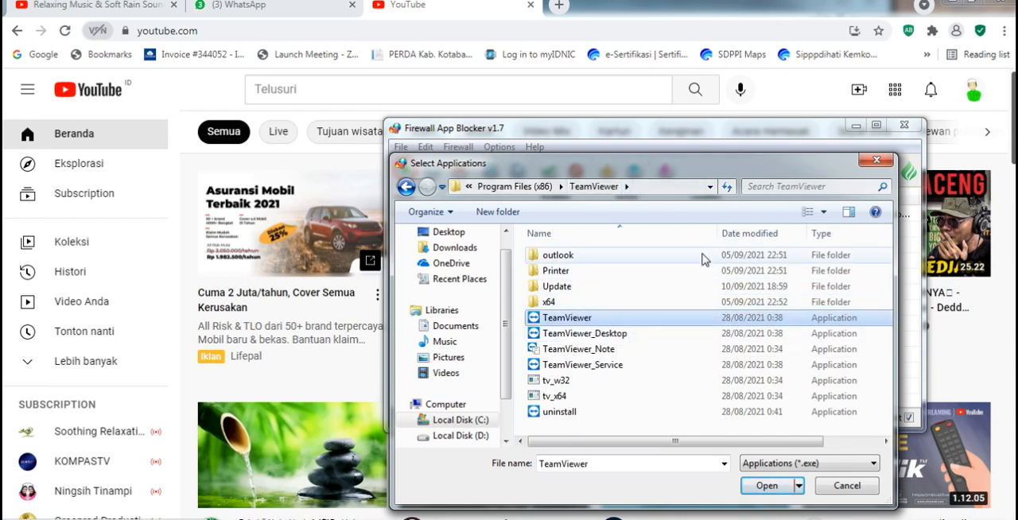
{"action": "left_click", "coordinate": [845, 486]}
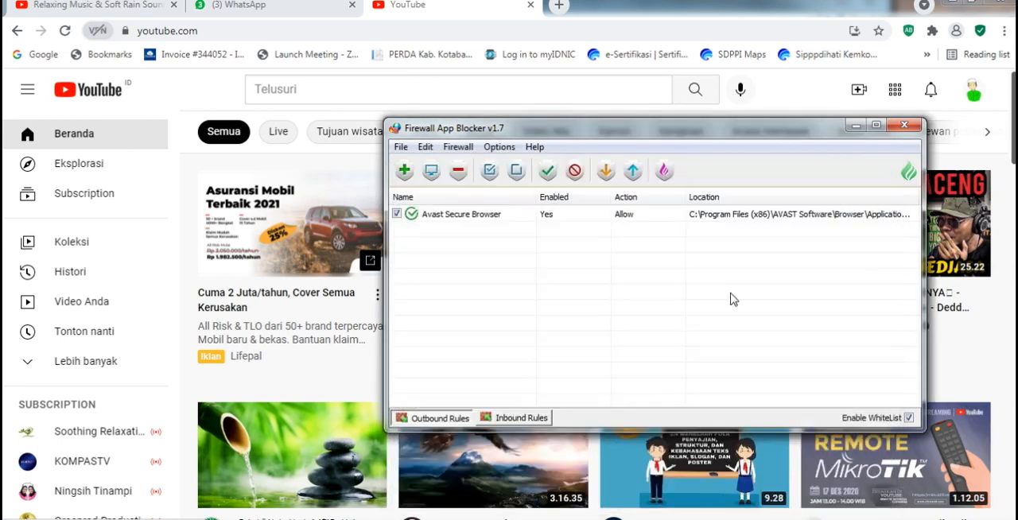
- Launch TeamViewer to test its connection and arrange its window and Firewall App Blocker so both can be seen
{"action": "key", "text": "super"}
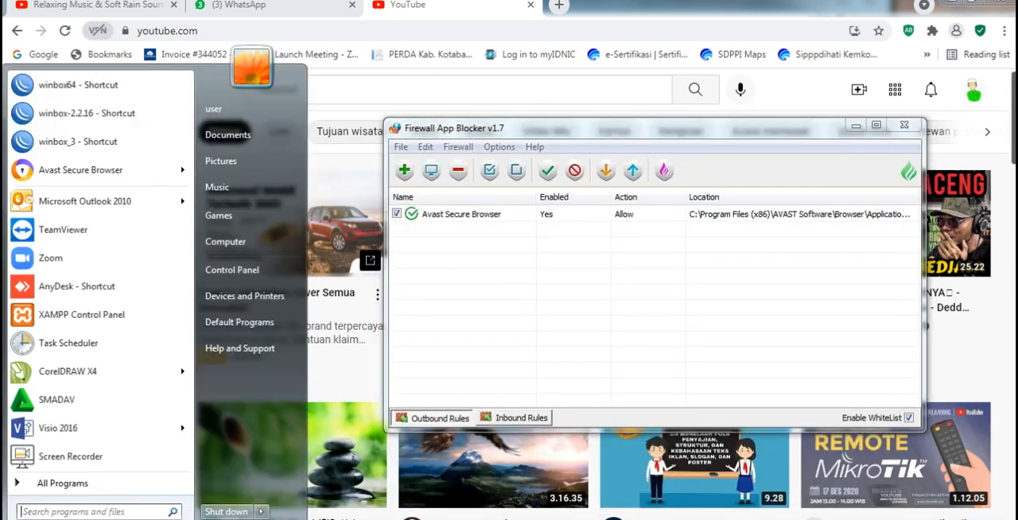
{"action": "left_click", "coordinate": [225, 241]}
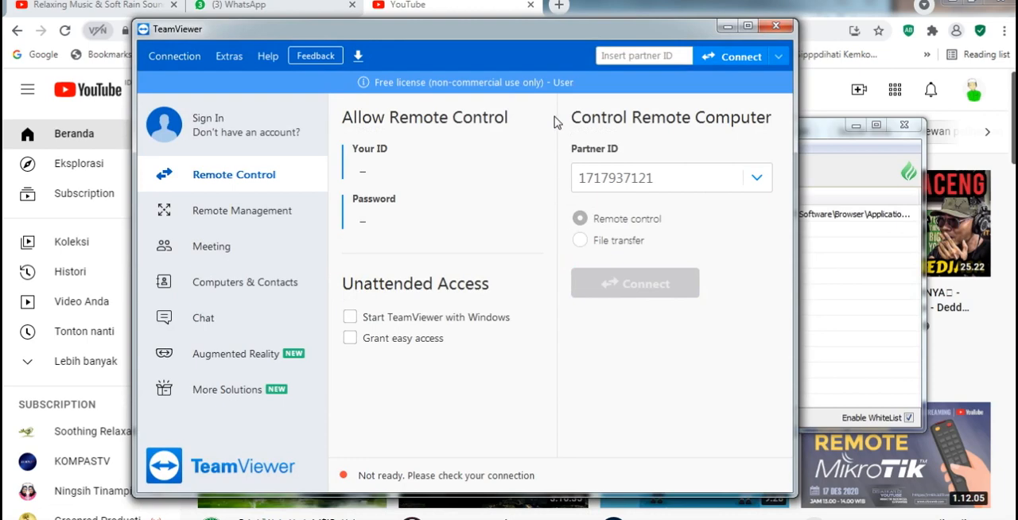
{"action": "left_click_drag", "start_coordinate": [534, 40], "coordinate": [415, 55]}
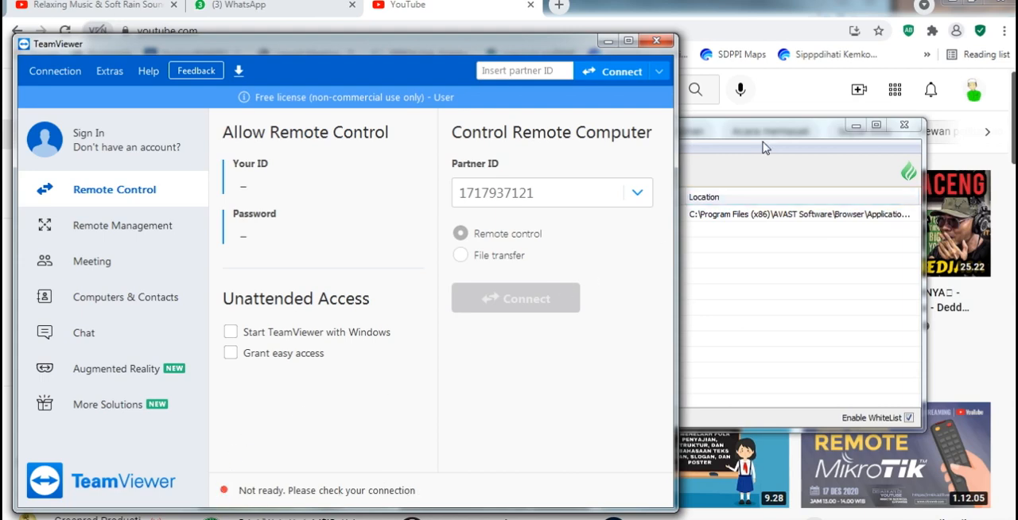
{"action": "left_click_drag", "start_coordinate": [760, 133], "coordinate": [843, 35]}
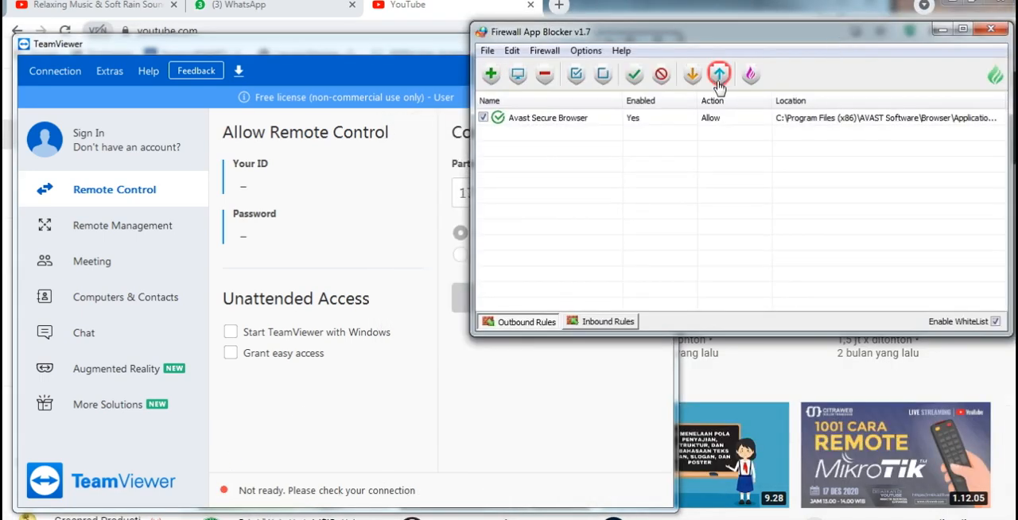
{"action": "left_click", "coordinate": [395, 419]}
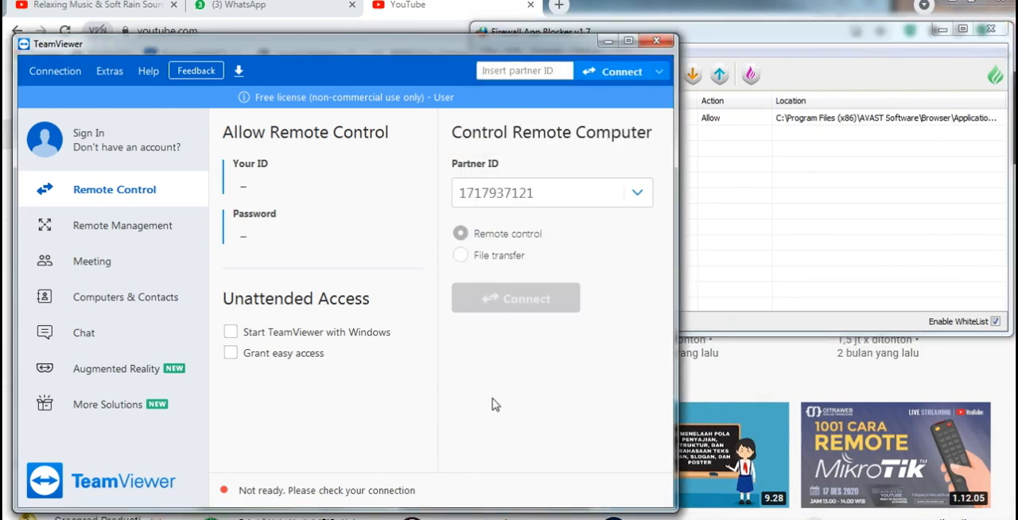
- Move TeamViewer's connection dialog clear of the firewall rule list and bring Firewall App Blocker to the front
{"action": "left_click", "coordinate": [765, 169]}
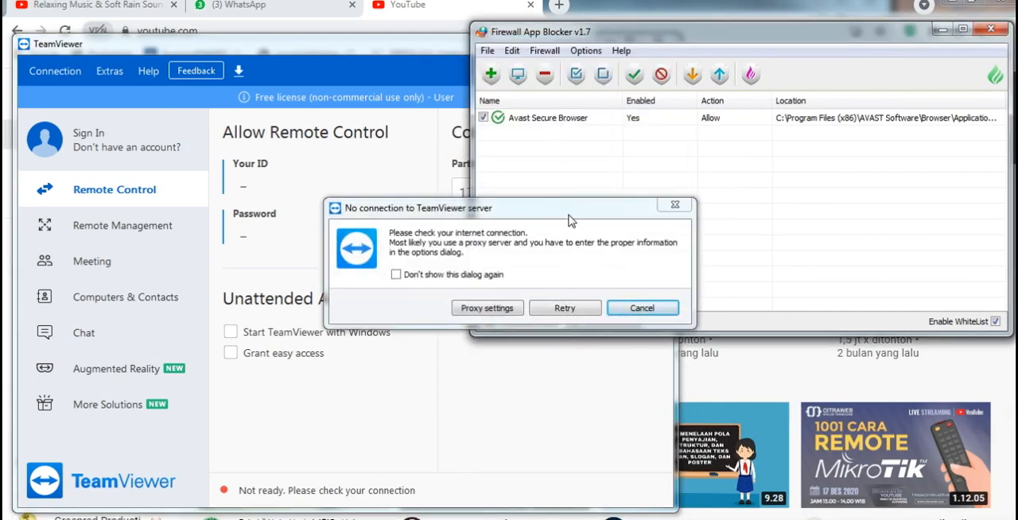
{"action": "left_click_drag", "start_coordinate": [568, 216], "coordinate": [557, 215]}
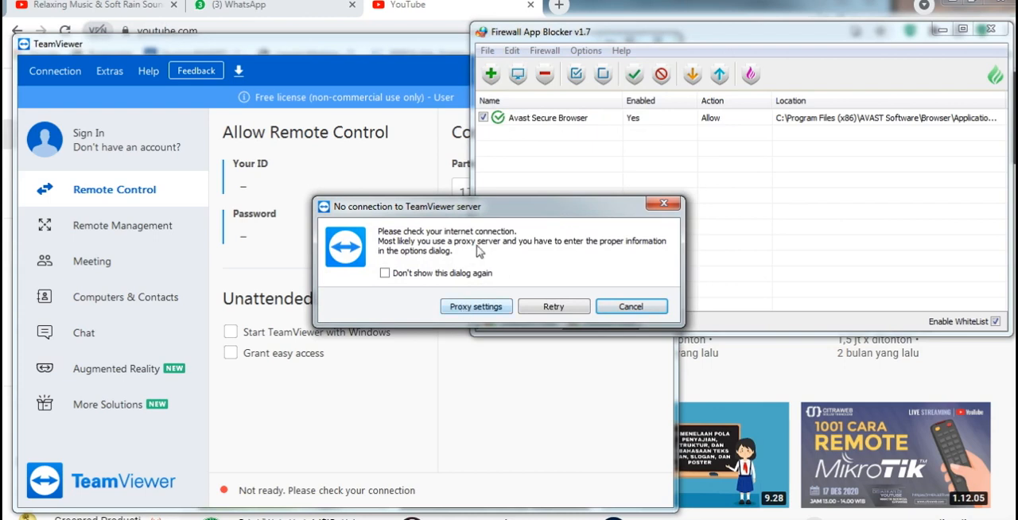
{"action": "left_click_drag", "start_coordinate": [575, 210], "coordinate": [373, 336]}
{"action": "left_click", "coordinate": [585, 191]}
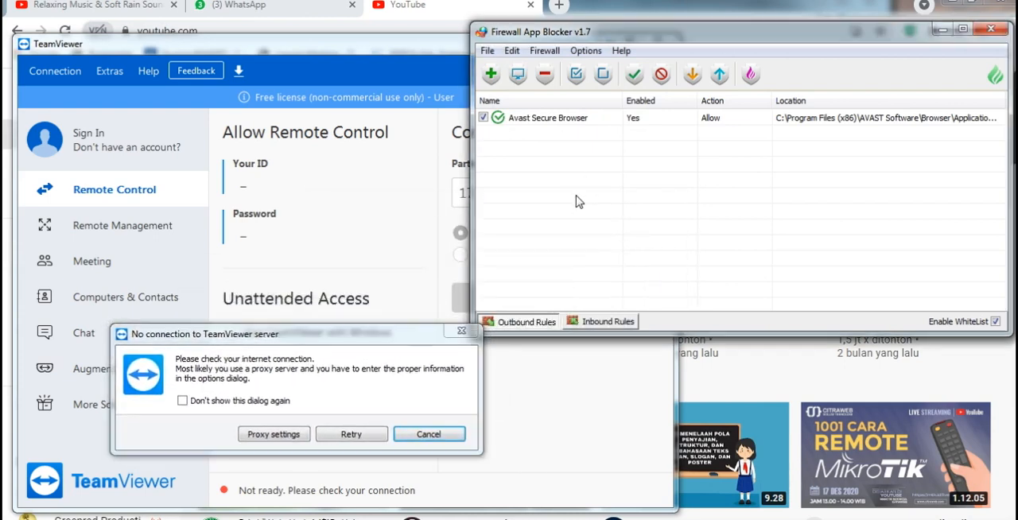
- Add the TeamViewer application from the Program Files (x86)\TeamViewer folder to the outbound whitelist
{"action": "left_click", "coordinate": [490, 75]}
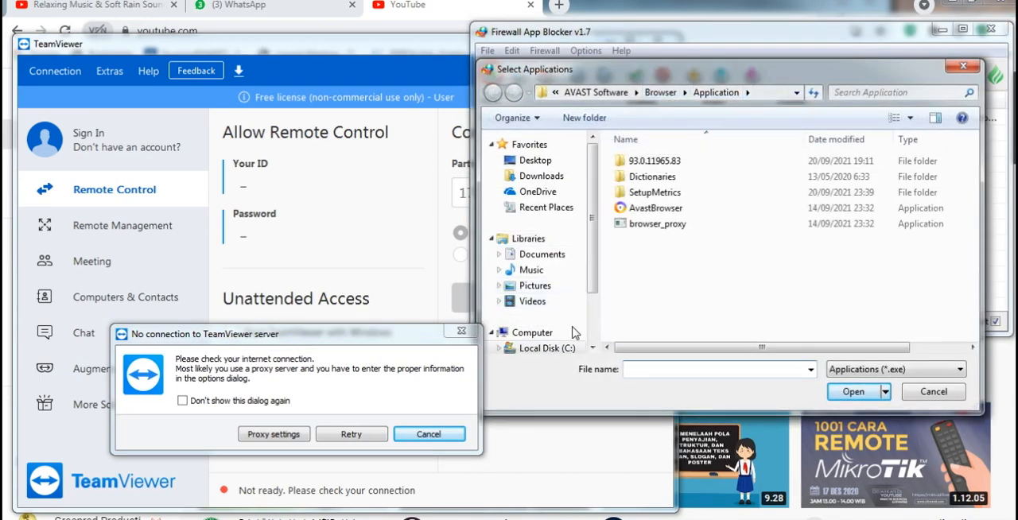
{"action": "scroll", "coordinate": [595, 284], "scroll_direction": "down", "scroll_amount": 2}
{"action": "left_click", "coordinate": [569, 296]}
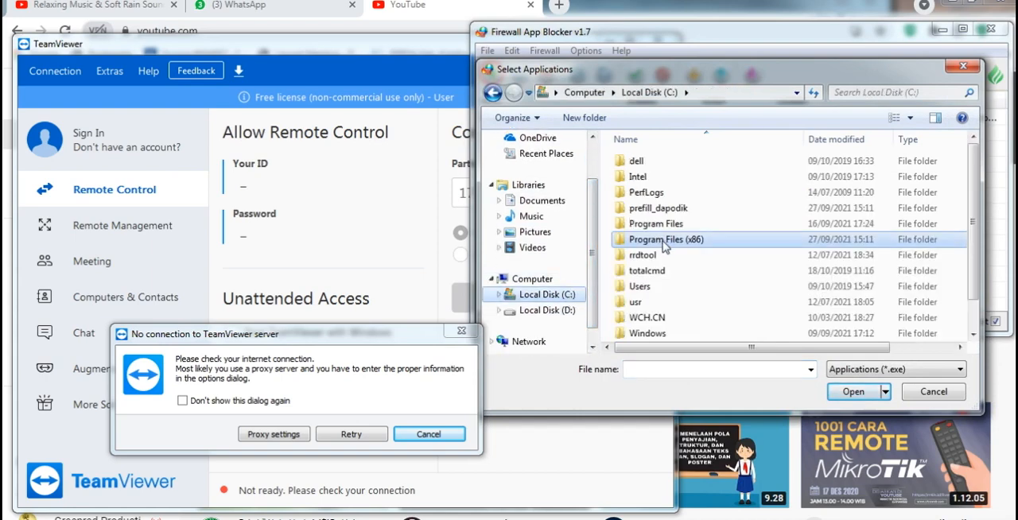
{"action": "double_click", "coordinate": [663, 241]}
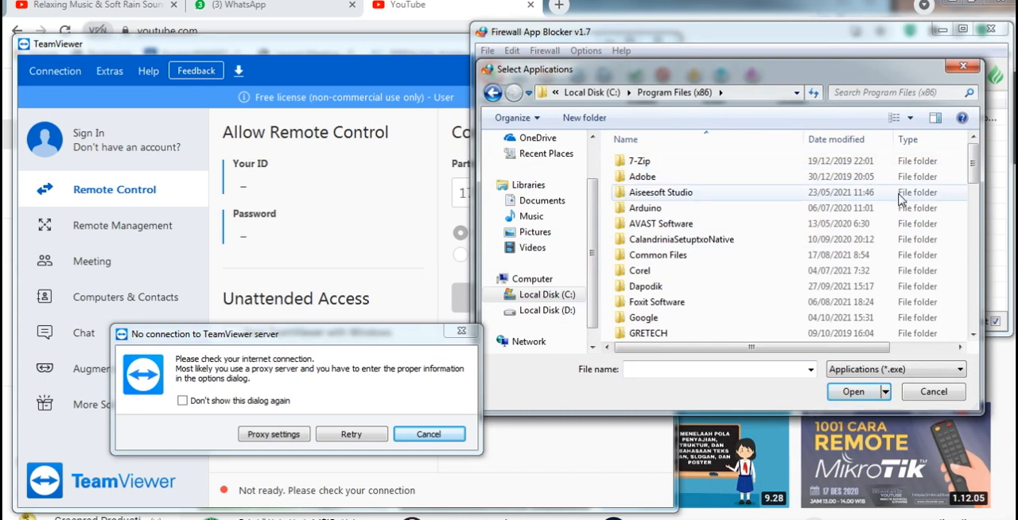
{"action": "left_click_drag", "start_coordinate": [973, 165], "coordinate": [983, 274]}
{"action": "double_click", "coordinate": [740, 176]}
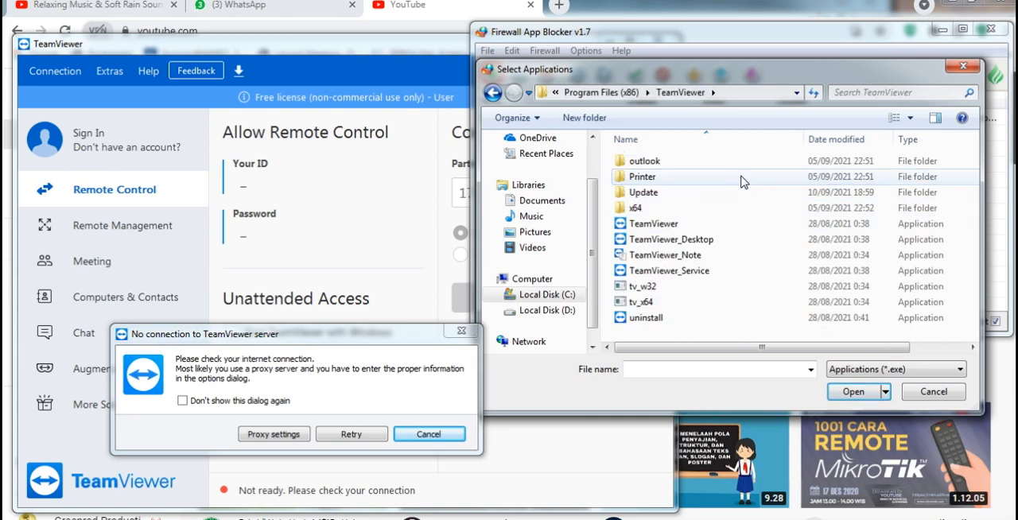
{"action": "left_click", "coordinate": [666, 226]}
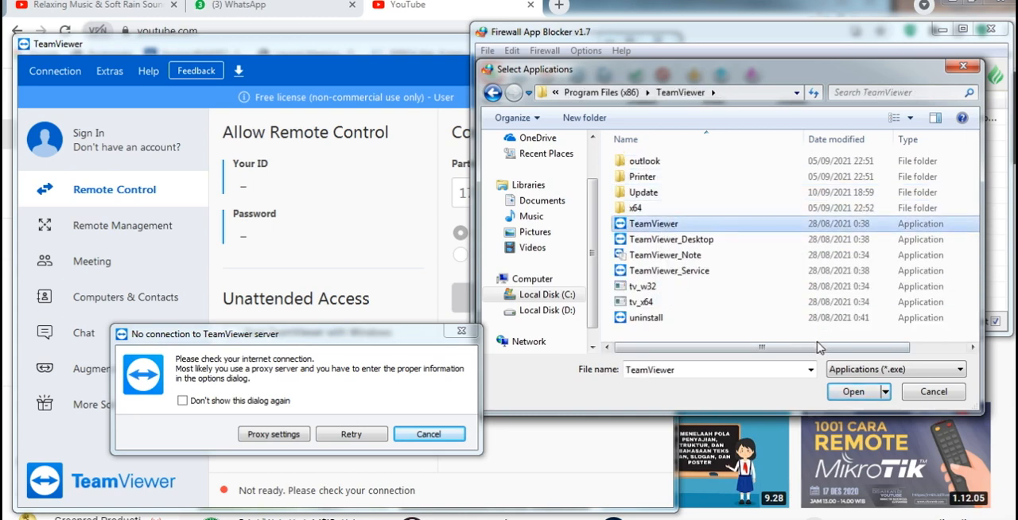
{"action": "left_click", "coordinate": [850, 391]}
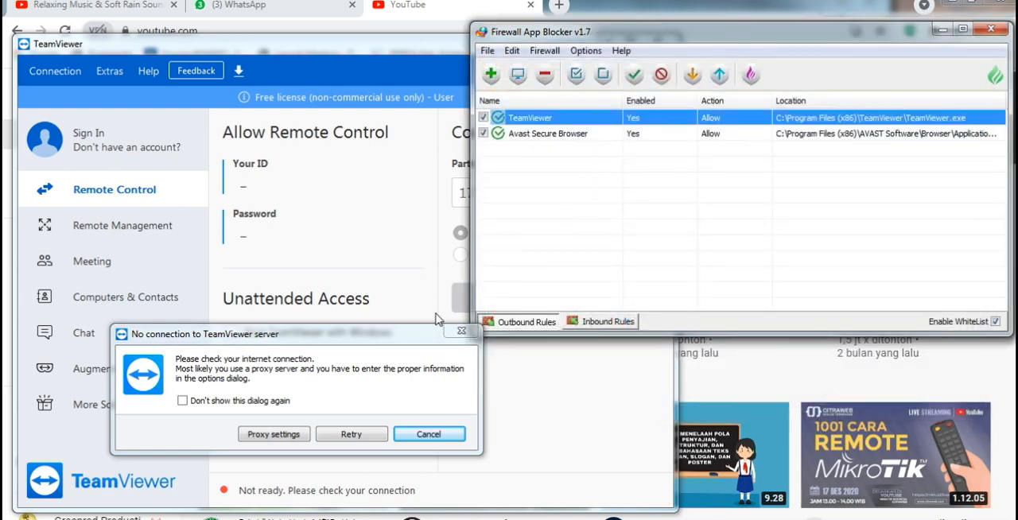
- Dismiss TeamViewer's connection dialog without retrying and close the TeamViewer window
{"action": "left_click", "coordinate": [417, 337]}
{"action": "left_click", "coordinate": [414, 435]}
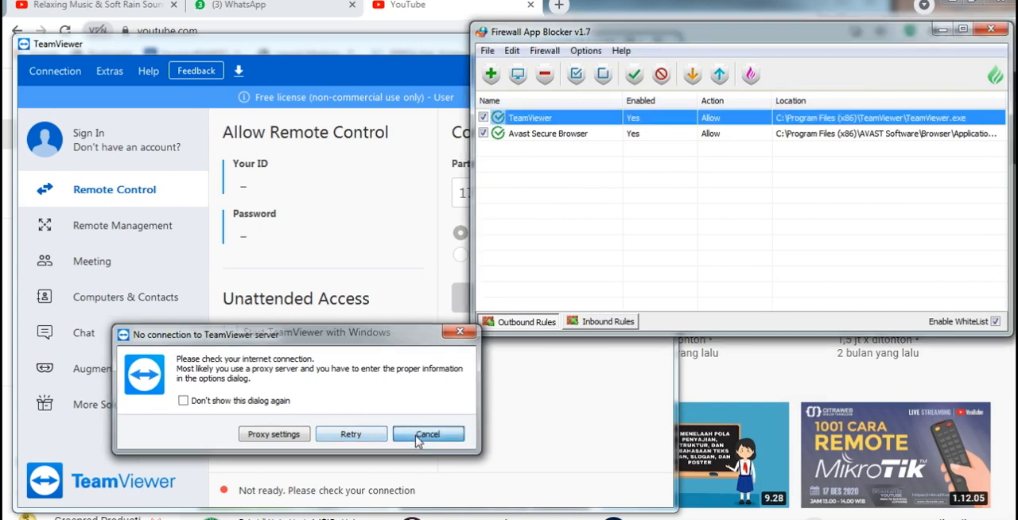
{"action": "left_click_drag", "start_coordinate": [418, 60], "coordinate": [364, 141]}
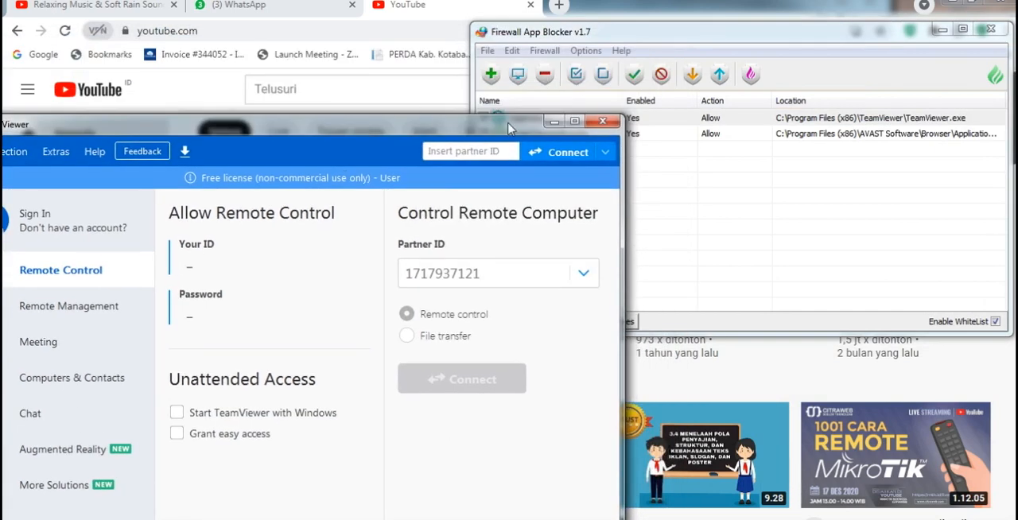
{"action": "left_click", "coordinate": [599, 126]}
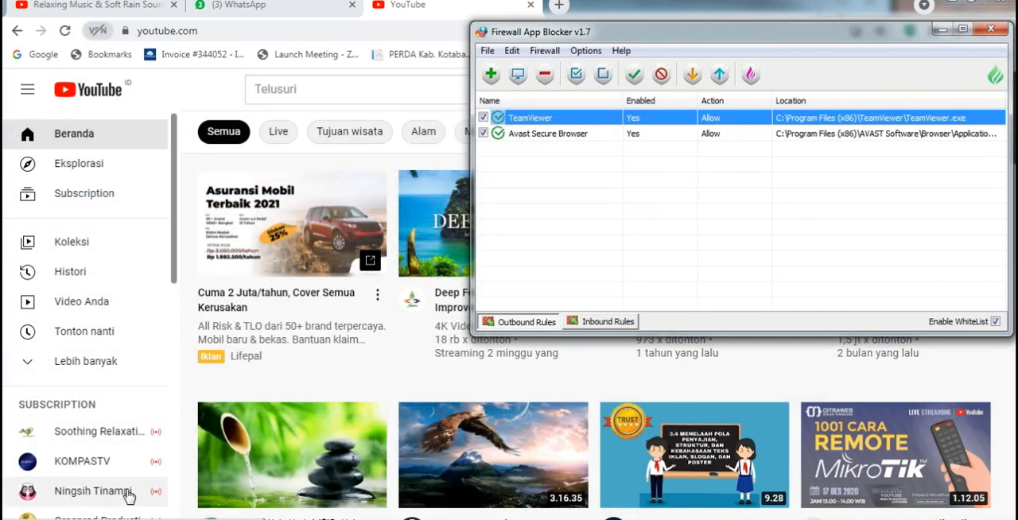
- Relaunch TeamViewer and arrange its window and Firewall App Blocker so the connection status and rule list are both visible
{"action": "key", "text": "super"}
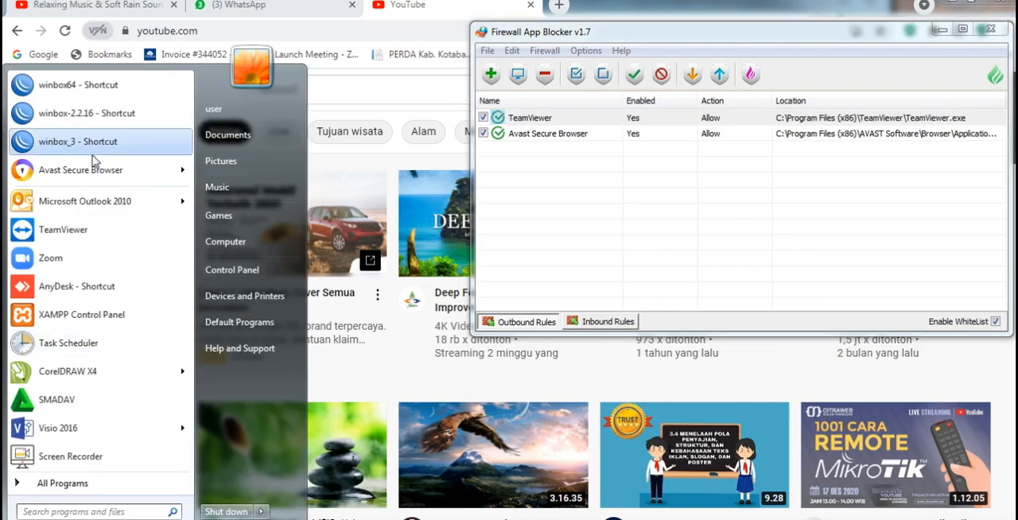
{"action": "left_click", "coordinate": [94, 229]}
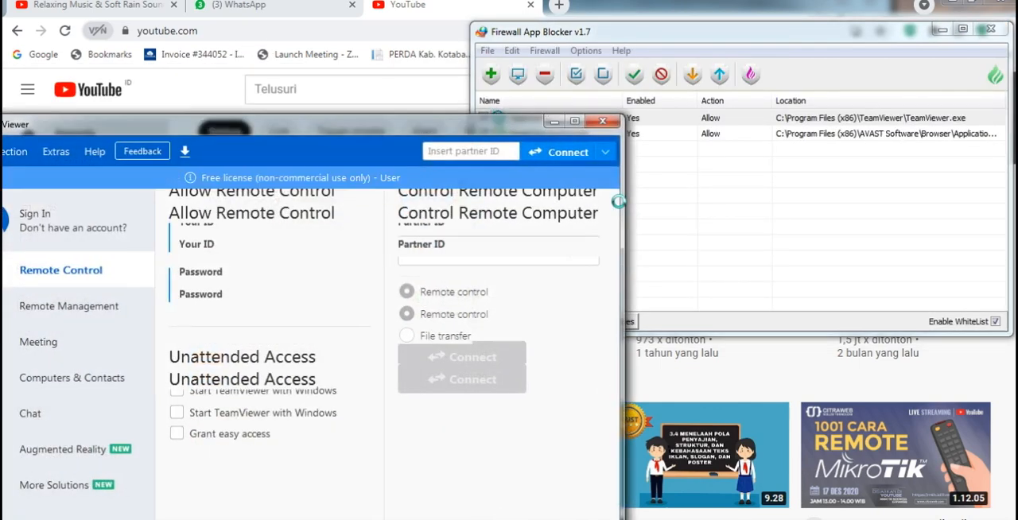
{"action": "left_click_drag", "start_coordinate": [506, 129], "coordinate": [521, 74]}
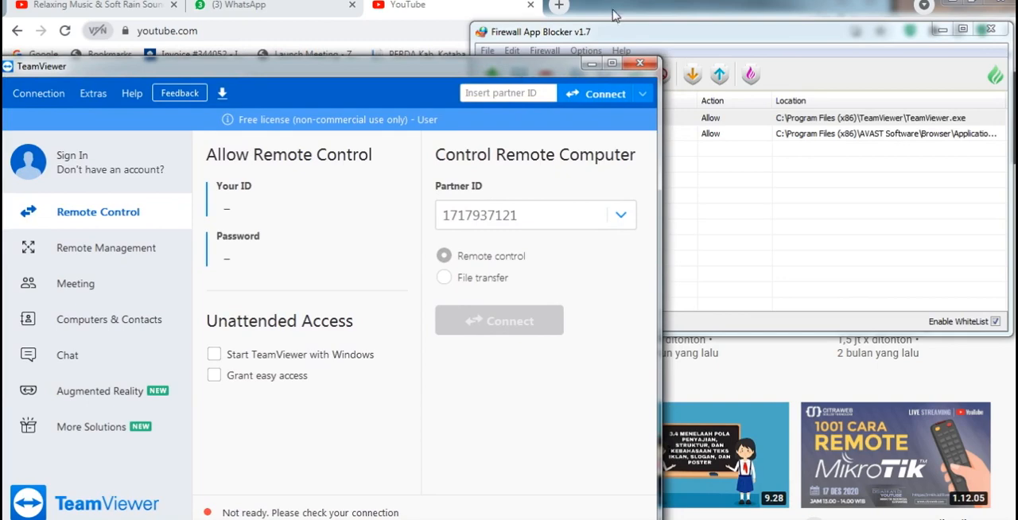
{"action": "left_click_drag", "start_coordinate": [606, 36], "coordinate": [596, 62]}
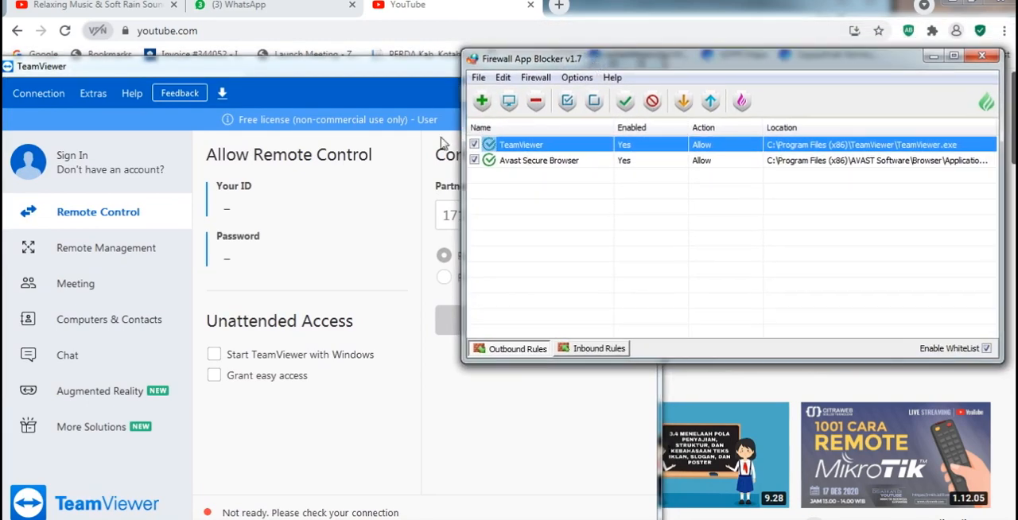
- Add TeamViewer_Desktop and TeamViewer_Service from the TeamViewer folder to the outbound whitelist, moving TeamViewer's connection dialog clear of the rule list
{"action": "left_click", "coordinate": [482, 103]}
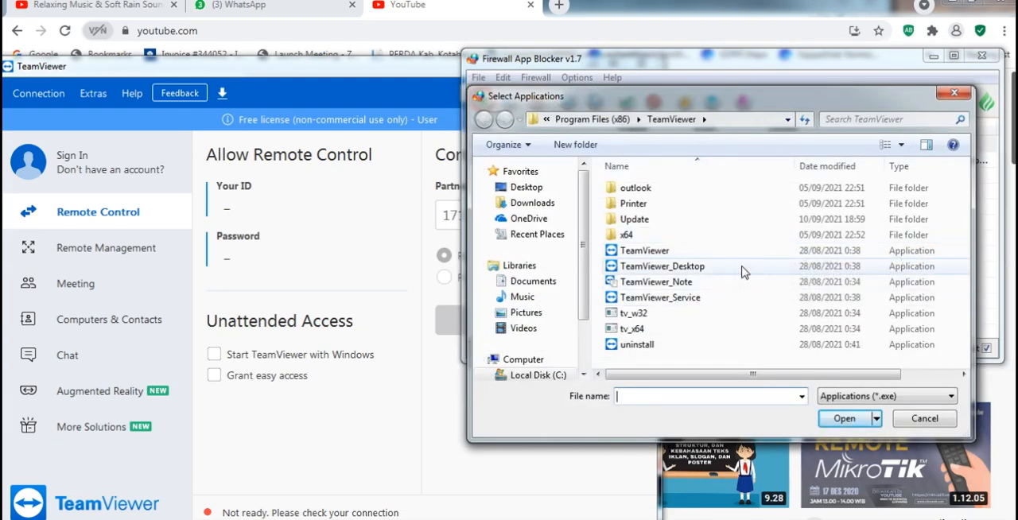
{"action": "left_click", "coordinate": [742, 273]}
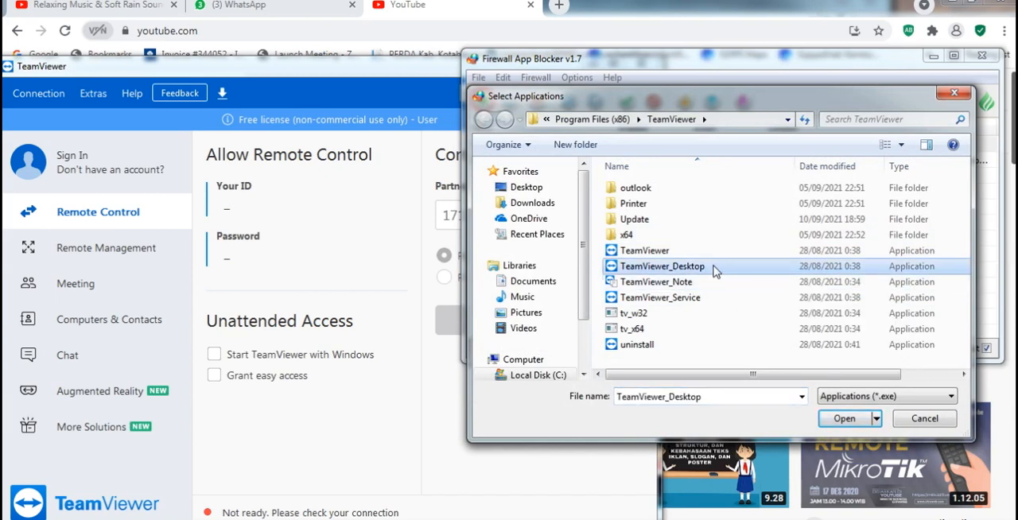
{"action": "left_click_drag", "start_coordinate": [753, 370], "coordinate": [700, 364]}
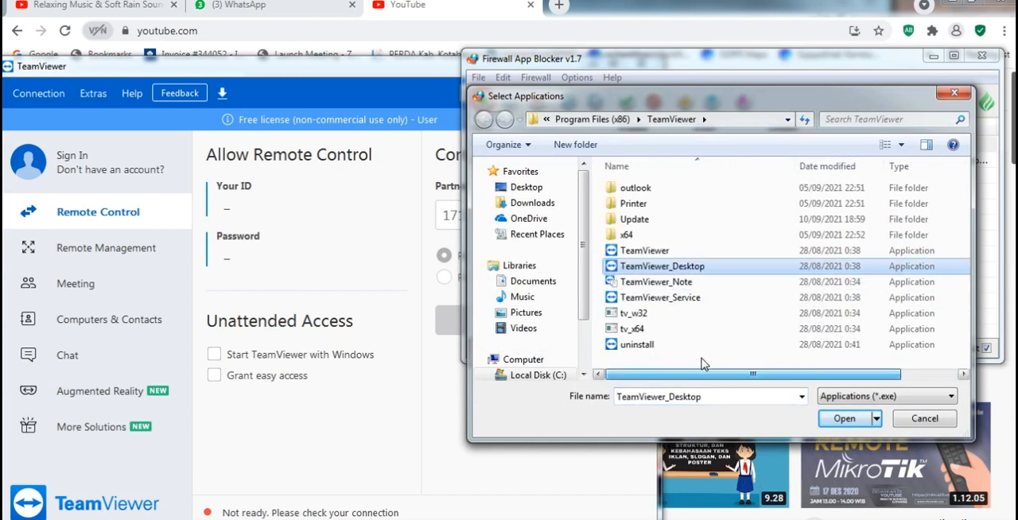
{"action": "left_click", "coordinate": [678, 297], "text": "ctrl"}
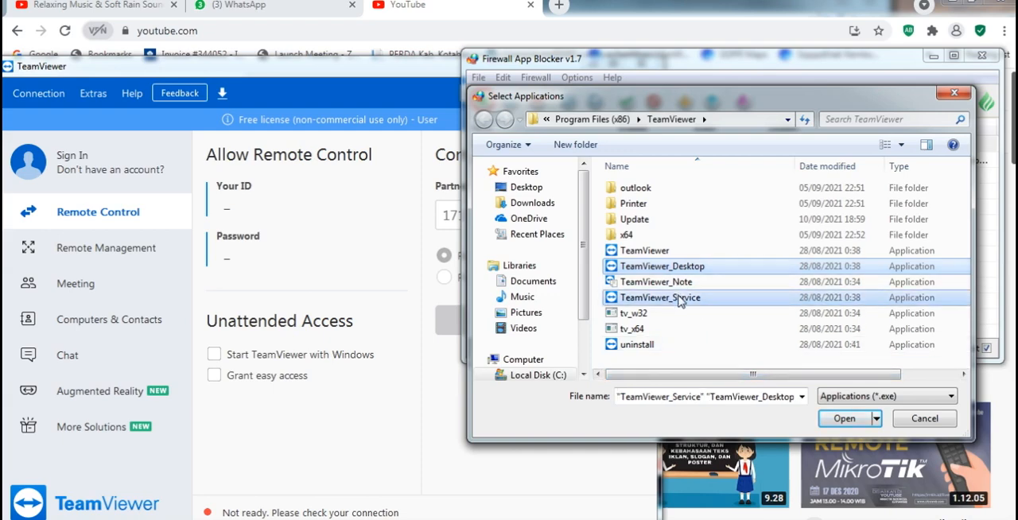
{"action": "left_click", "coordinate": [831, 419]}
{"action": "left_click_drag", "start_coordinate": [607, 213], "coordinate": [445, 350]}
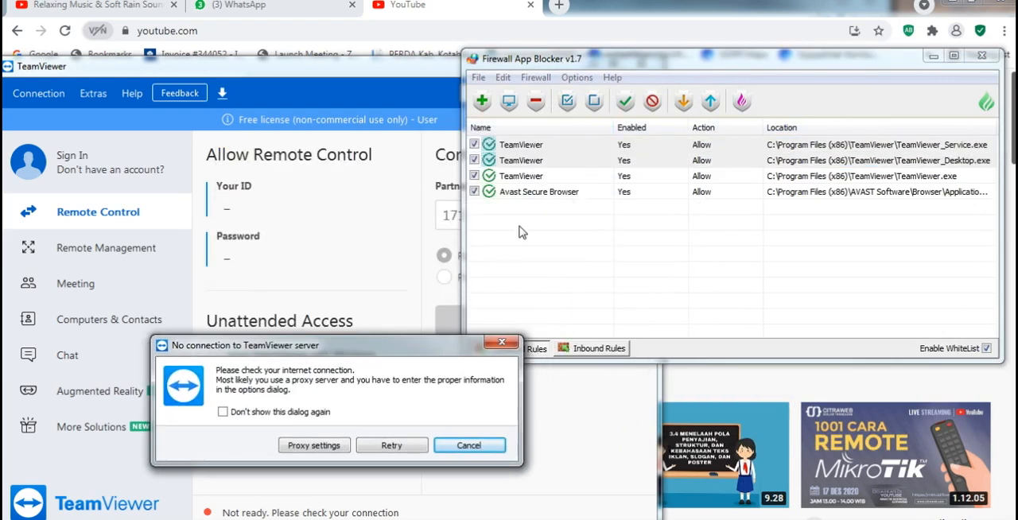
{"action": "left_click", "coordinate": [531, 178]}
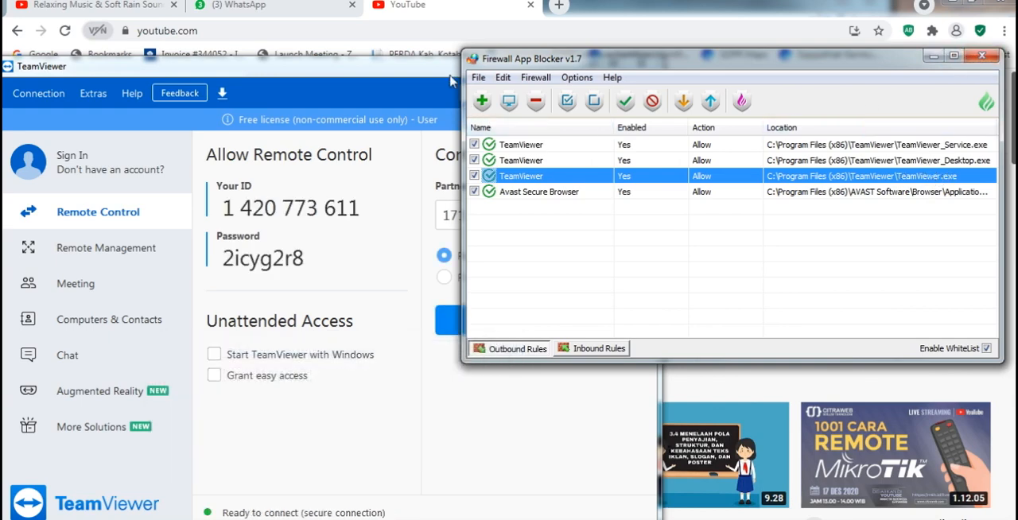
- Bring TeamViewer forward to check its connection status, close its window and clear the selection in the firewall rule list
{"action": "left_click_drag", "start_coordinate": [449, 78], "coordinate": [449, 48]}
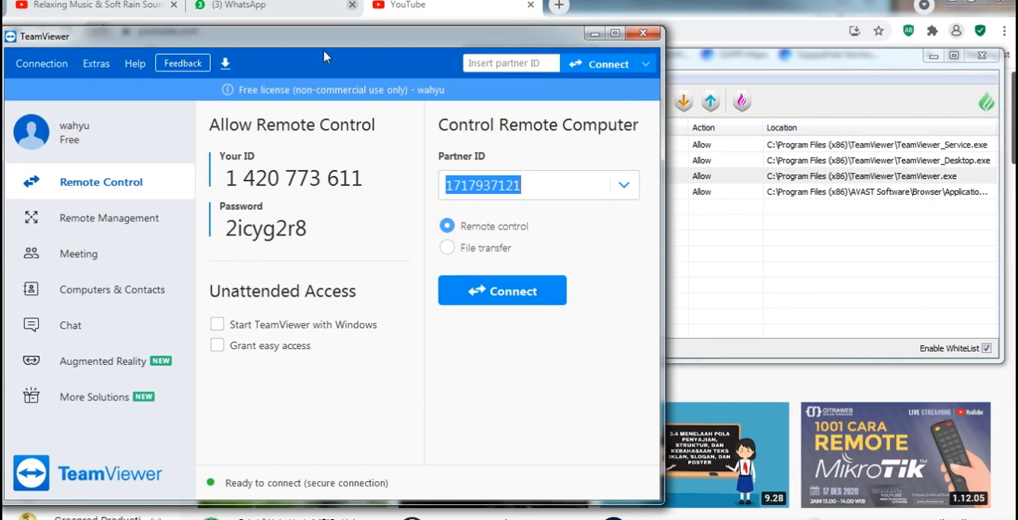
{"action": "left_click_drag", "start_coordinate": [354, 36], "coordinate": [385, 37]}
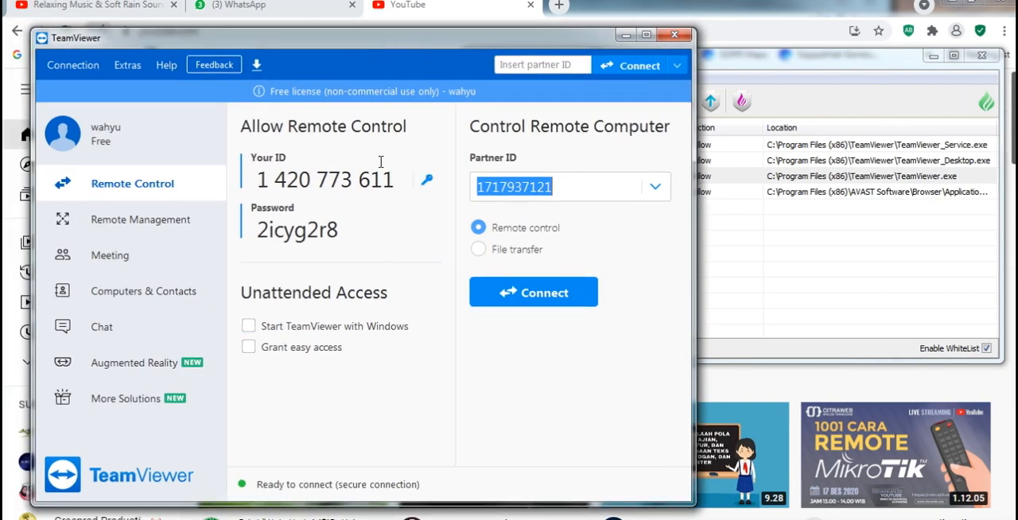
{"action": "left_click", "coordinate": [674, 34]}
{"action": "left_click", "coordinate": [570, 272]}
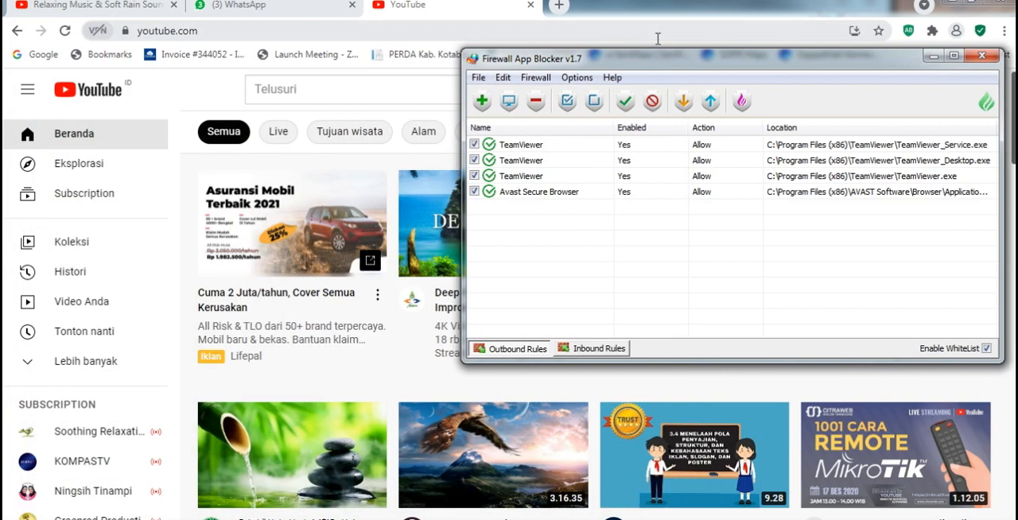
- Review the Whitelist Mode setting and the application picker for whitelist rules, leaving the picker without adding a program
{"action": "left_click", "coordinate": [535, 77]}
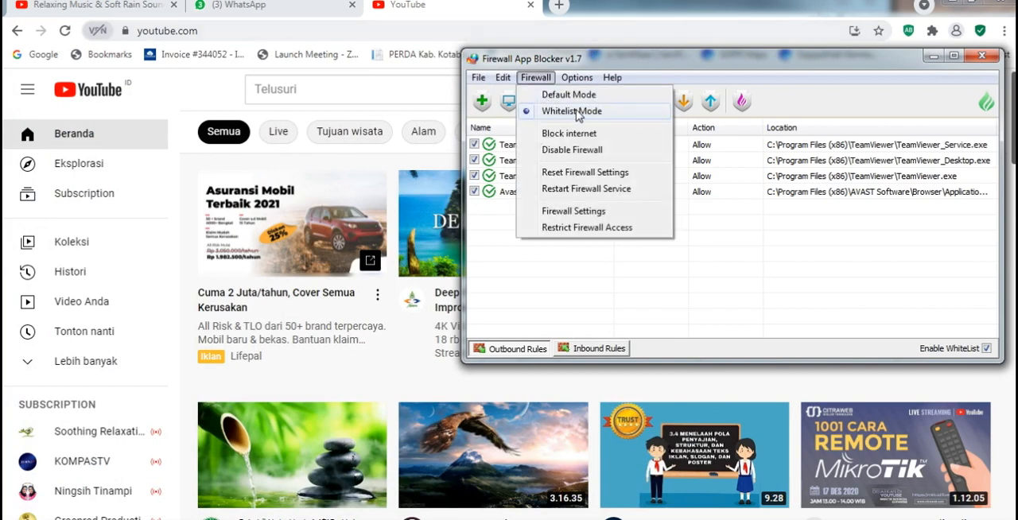
{"action": "left_click", "coordinate": [579, 111]}
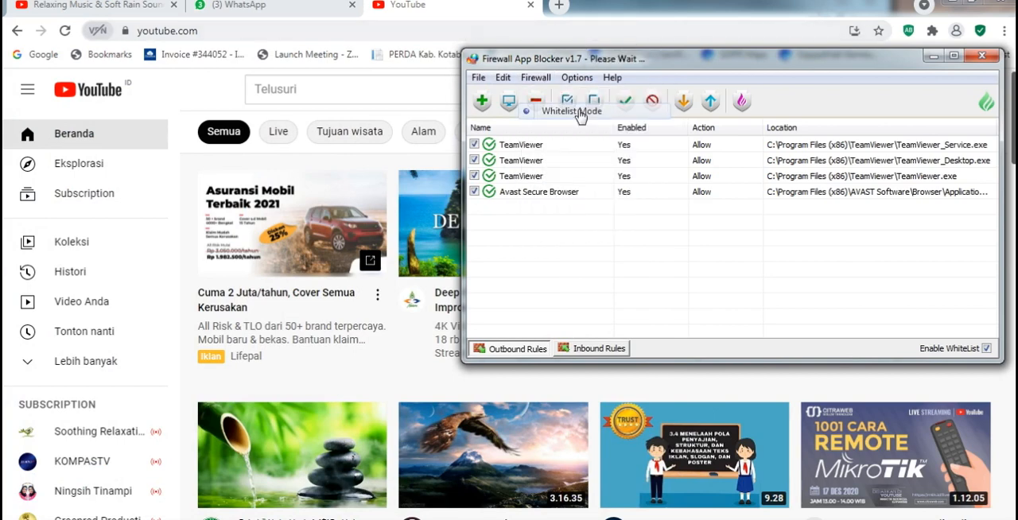
{"action": "left_click", "coordinate": [482, 101]}
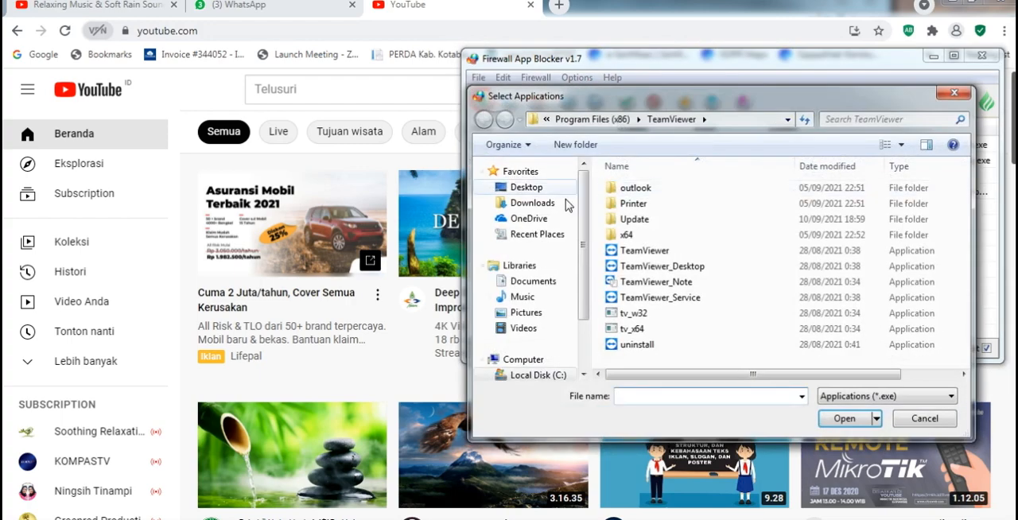
{"action": "left_click", "coordinate": [906, 418]}
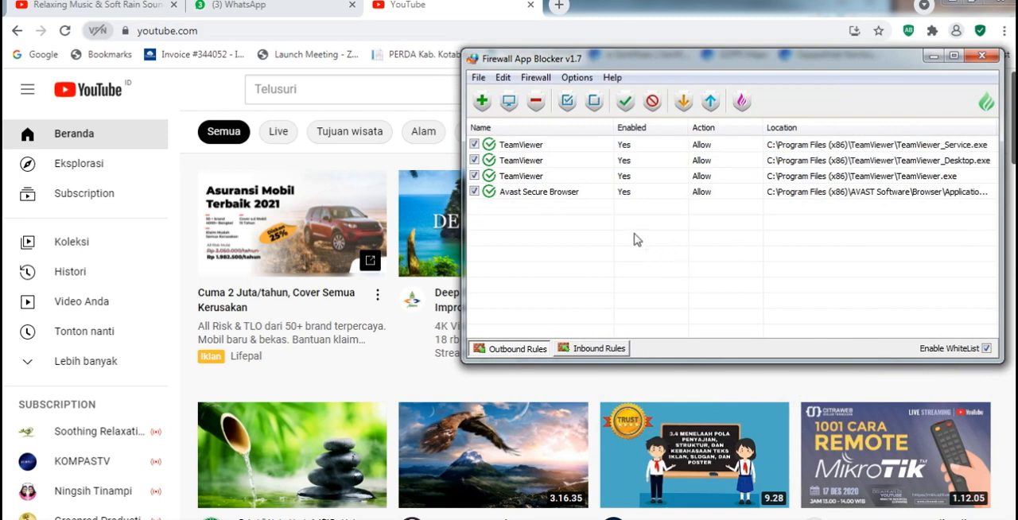
- Move the Firewall App Blocker window closer to the middle of the screen and bring it back in front of the browser
{"action": "left_click_drag", "start_coordinate": [661, 69], "coordinate": [616, 85]}
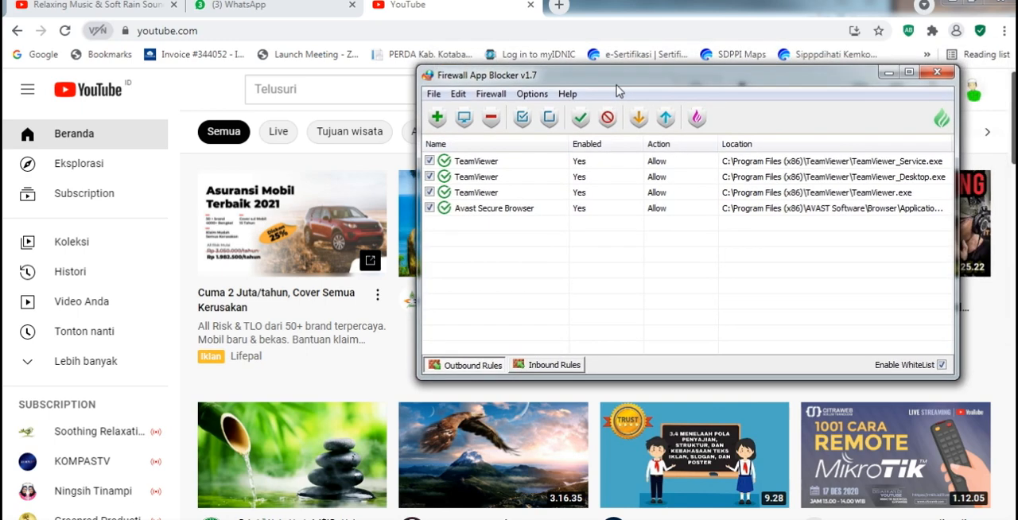
{"action": "left_click_drag", "start_coordinate": [637, 74], "coordinate": [555, 123]}
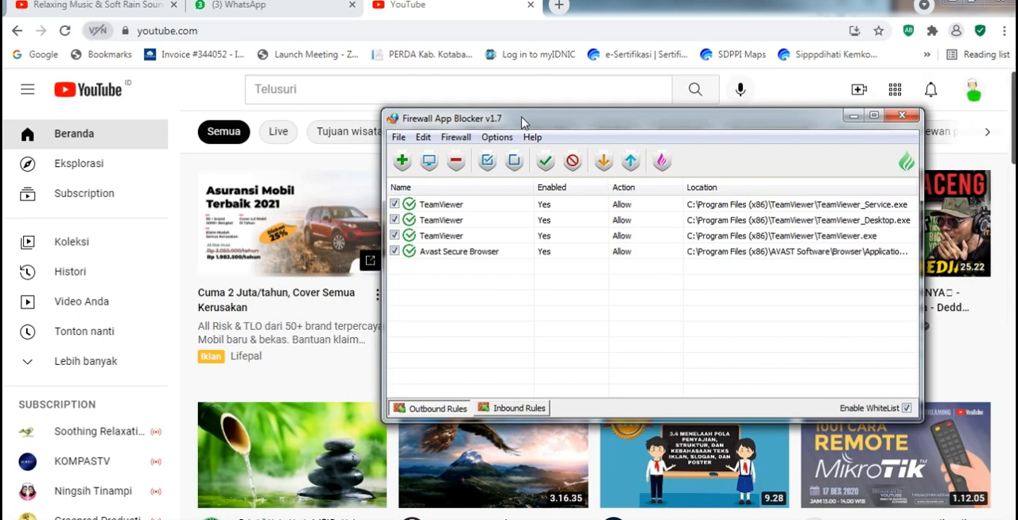
{"action": "left_click", "coordinate": [465, 11]}
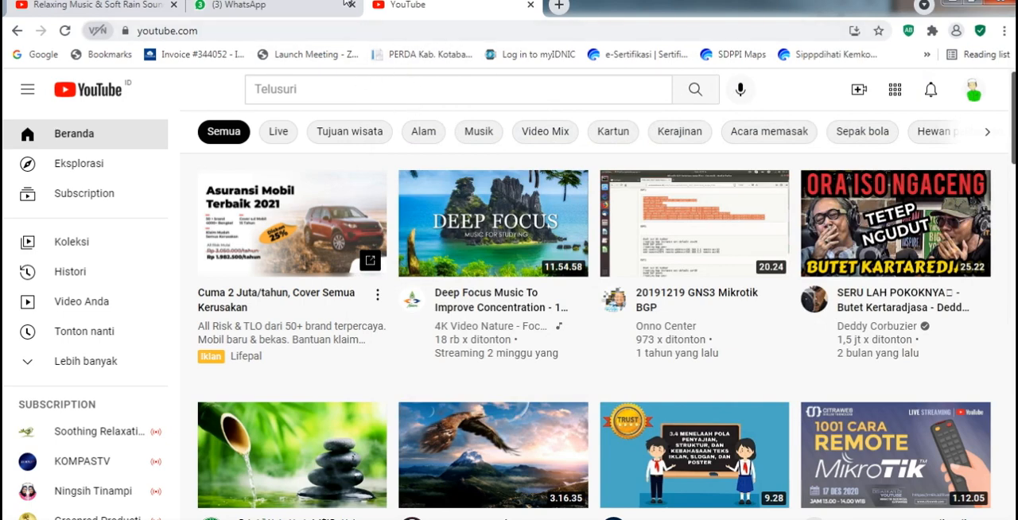
{"action": "left_click", "coordinate": [379, 27]}
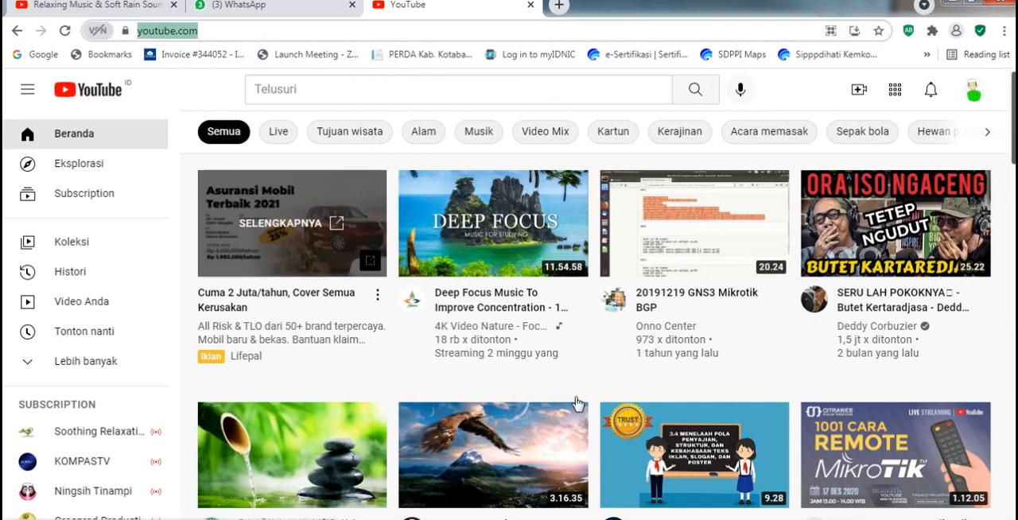
{"action": "key", "text": "alt+Tab"}
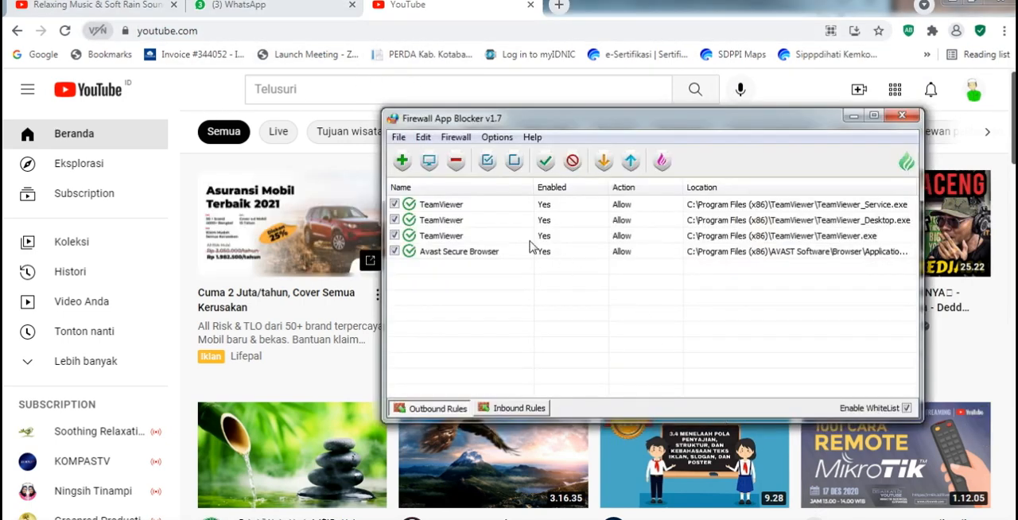
- Check the firewall modes and browse the program folders in C:\Program Files (x86) from the application picker, closing it without adding anything
{"action": "left_click", "coordinate": [457, 139]}
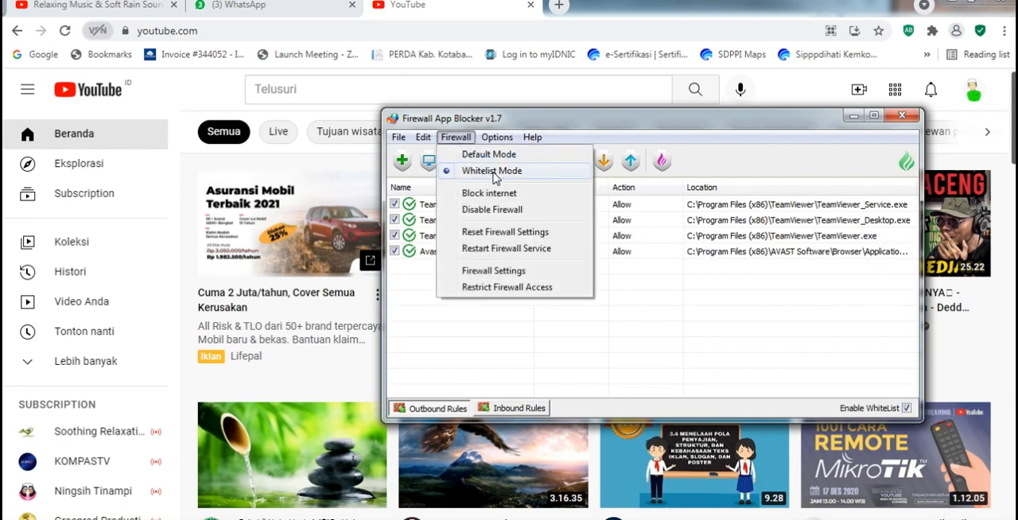
{"action": "left_click", "coordinate": [466, 342]}
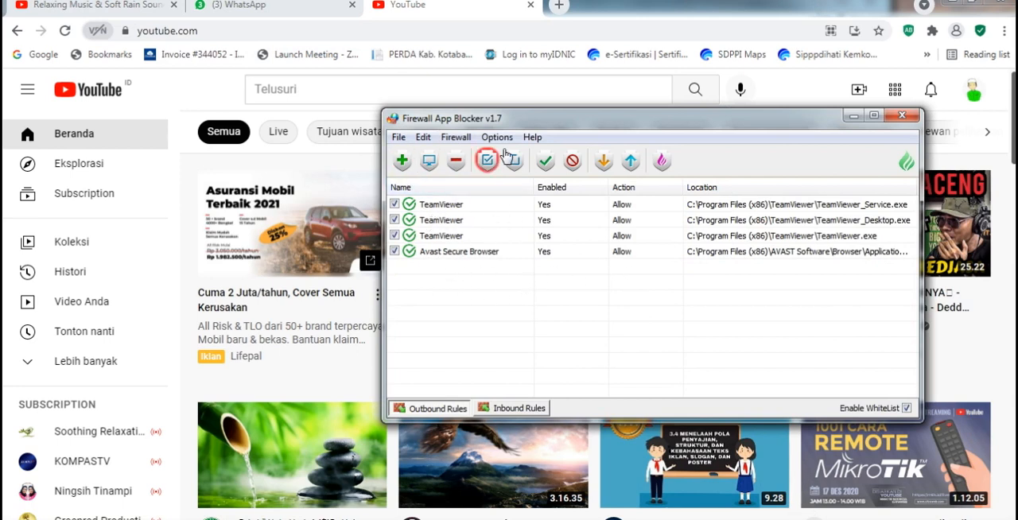
{"action": "left_click", "coordinate": [404, 163]}
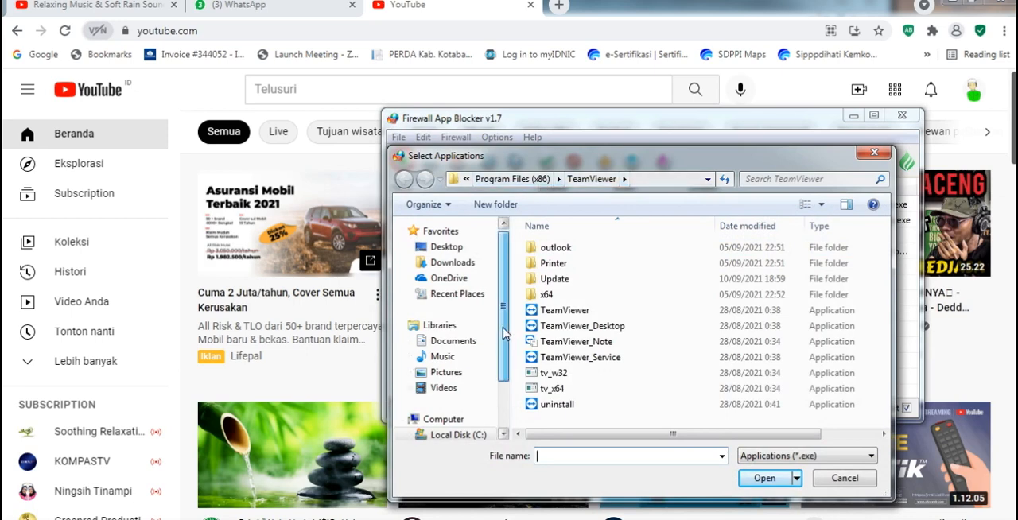
{"action": "scroll", "coordinate": [503, 342], "scroll_direction": "down", "scroll_amount": 2}
{"action": "left_click", "coordinate": [470, 383]}
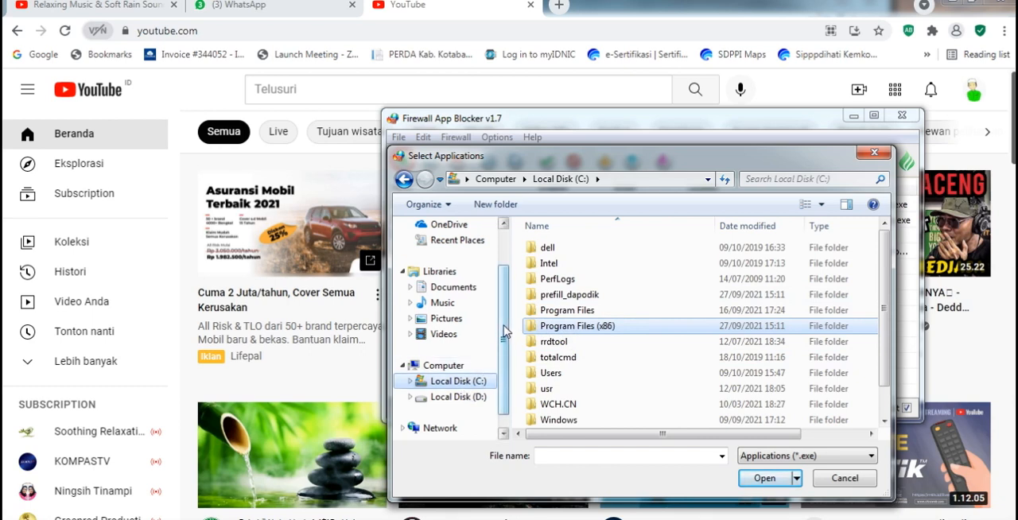
{"action": "left_click_drag", "start_coordinate": [503, 334], "coordinate": [503, 348]}
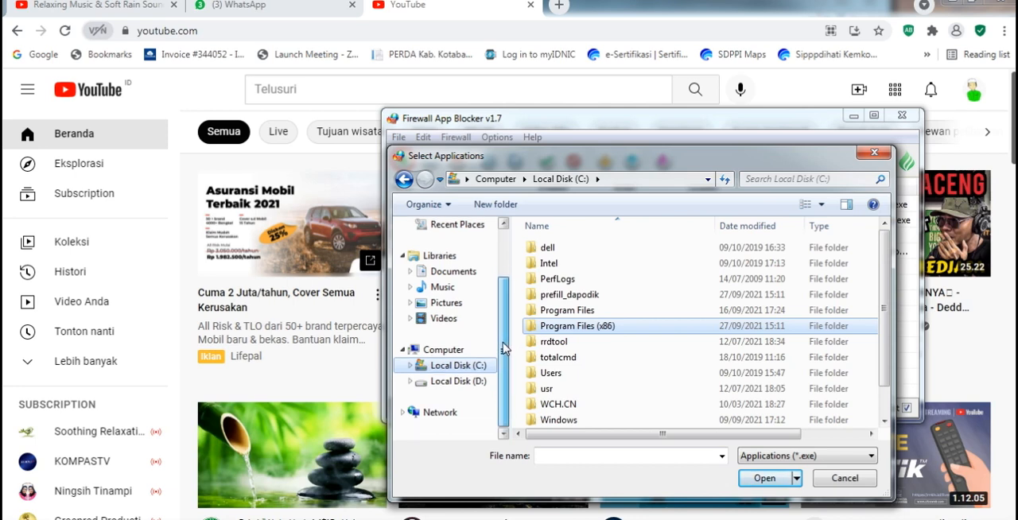
{"action": "left_click", "coordinate": [608, 326]}
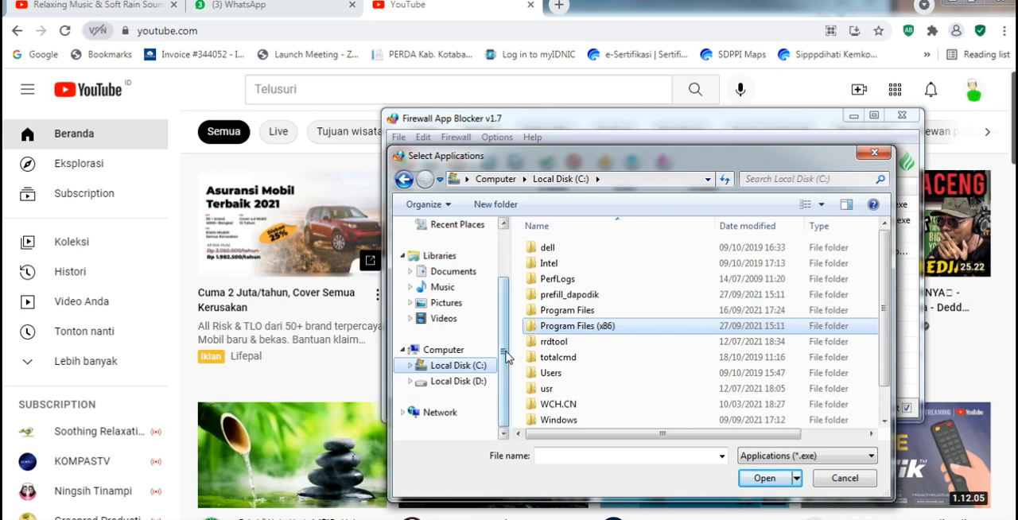
{"action": "left_click_drag", "start_coordinate": [506, 358], "coordinate": [549, 367]}
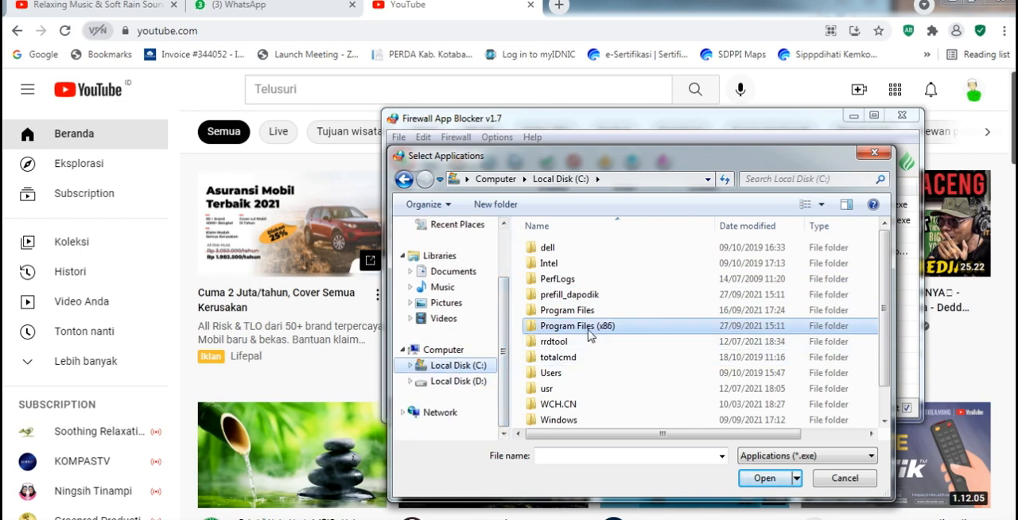
{"action": "double_click", "coordinate": [588, 332]}
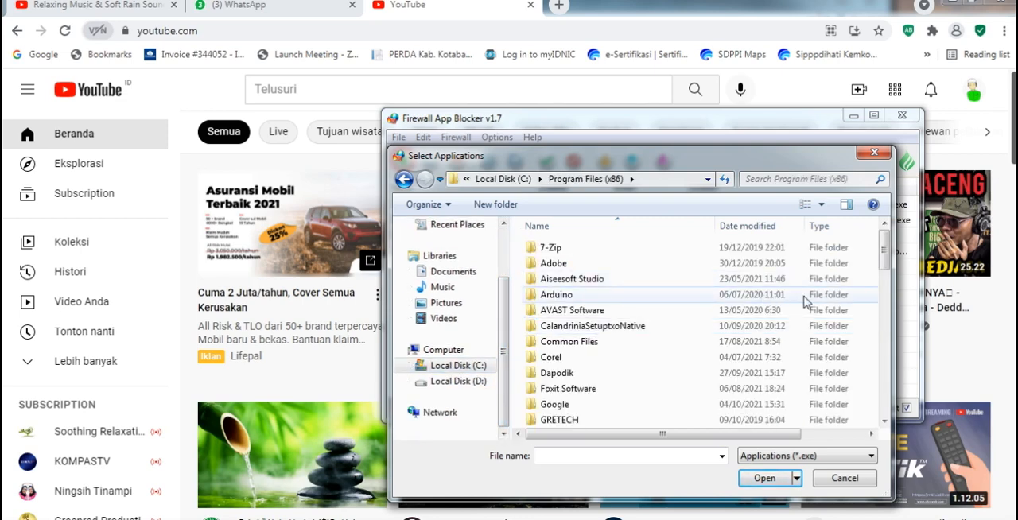
{"action": "left_click_drag", "start_coordinate": [892, 249], "coordinate": [885, 280]}
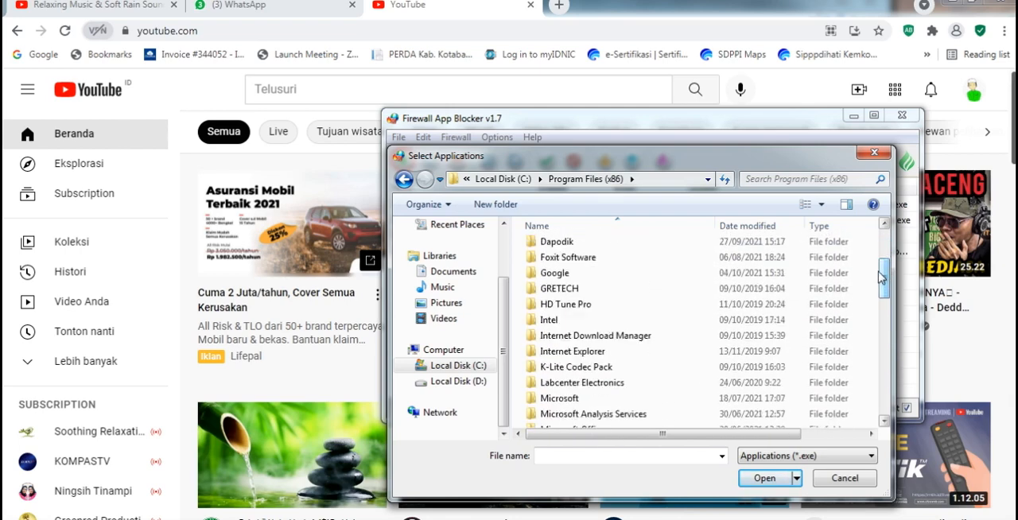
{"action": "left_click", "coordinate": [874, 152]}
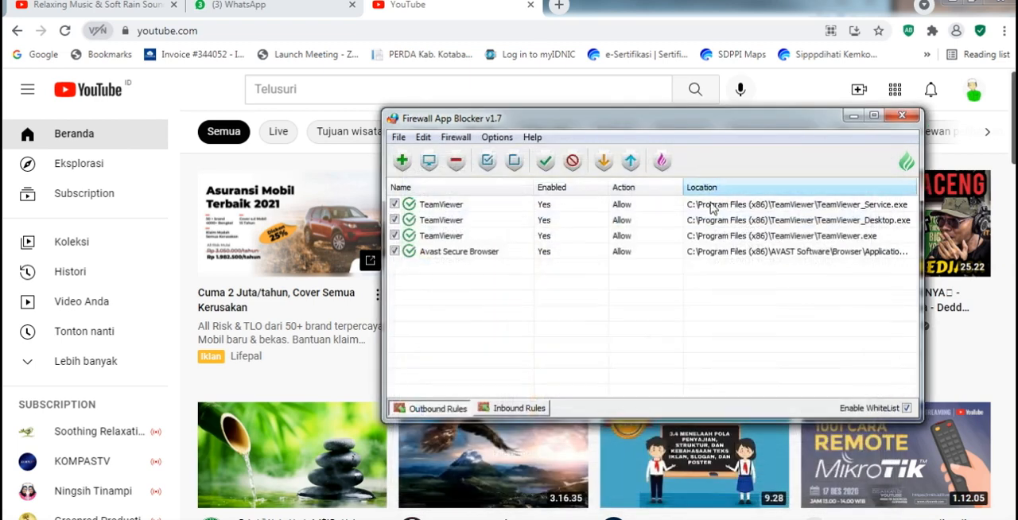
- Minimize Firewall App Blocker and close the browser window showing YouTube
{"action": "left_click", "coordinate": [849, 119]}
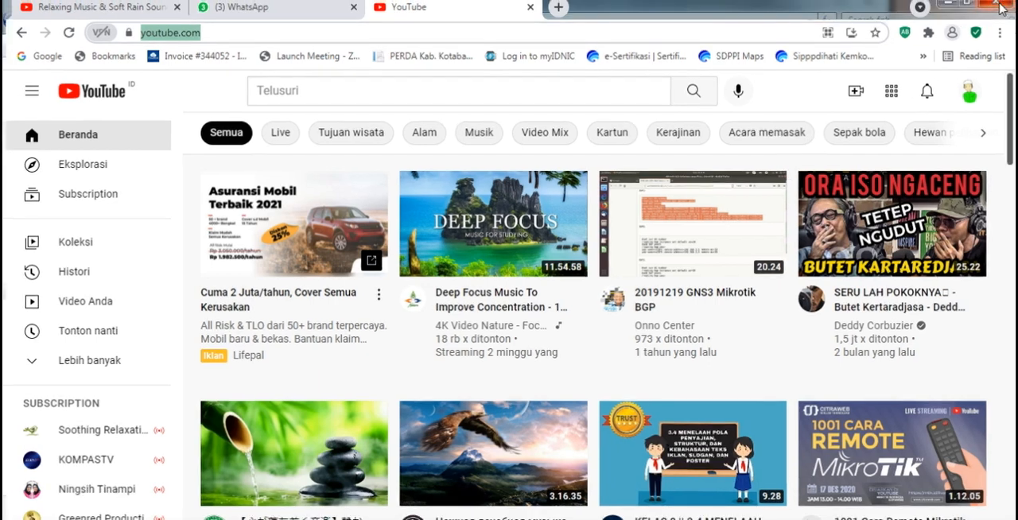
{"action": "left_click", "coordinate": [1000, 4]}
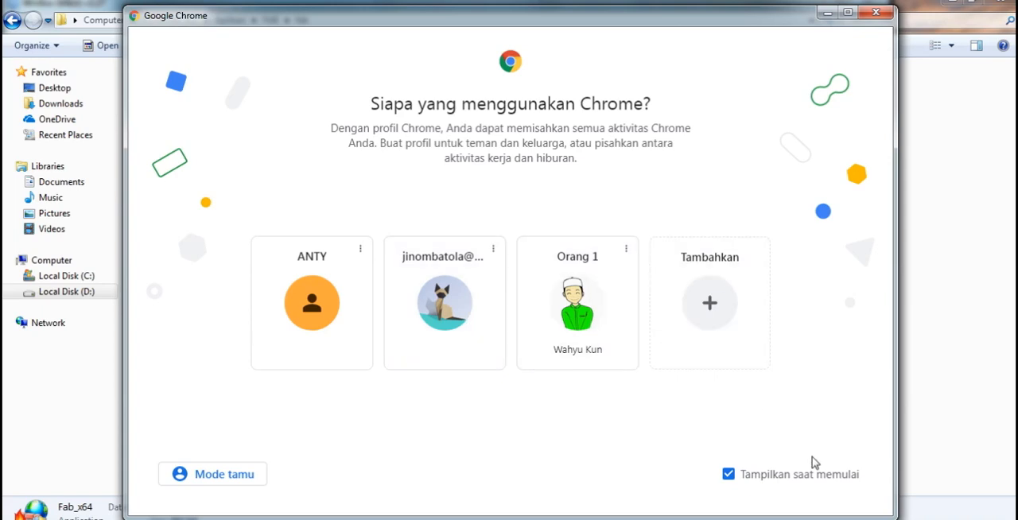
{"action": "left_click", "coordinate": [825, 477]}
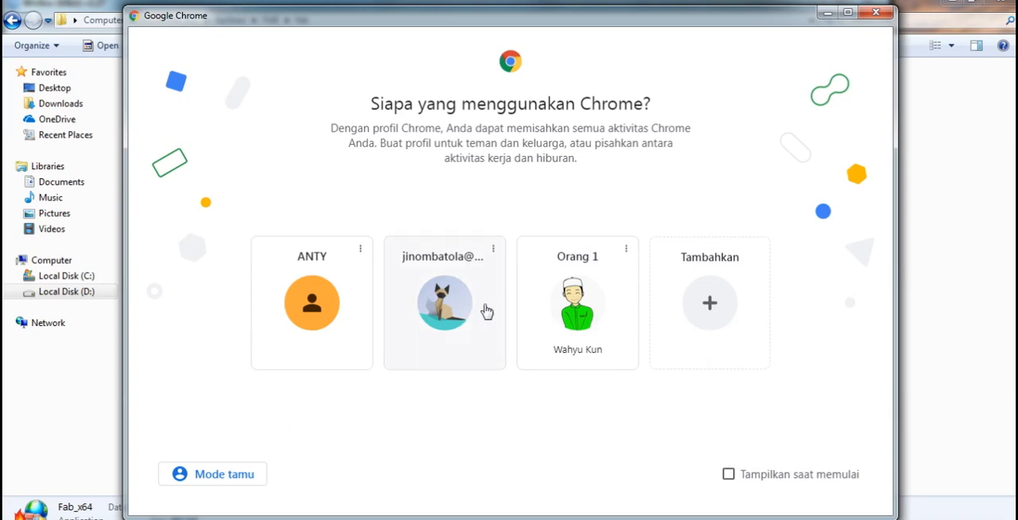
- Open Chrome with the "Orang 1" profile, check the Firewall App Blocker whitelist, and load youtube.com
{"action": "left_click", "coordinate": [586, 297]}
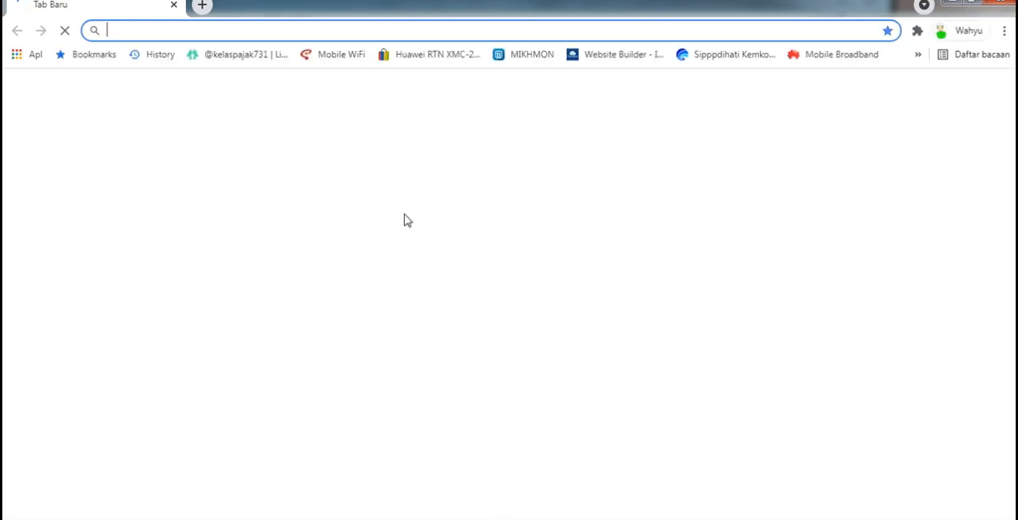
{"action": "left_click", "coordinate": [360, 32]}
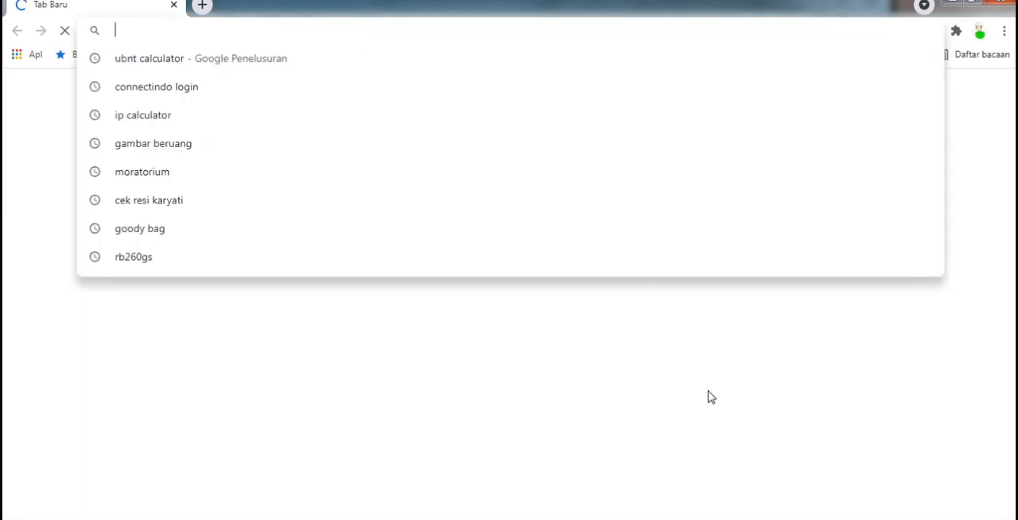
{"action": "left_click", "coordinate": [767, 518]}
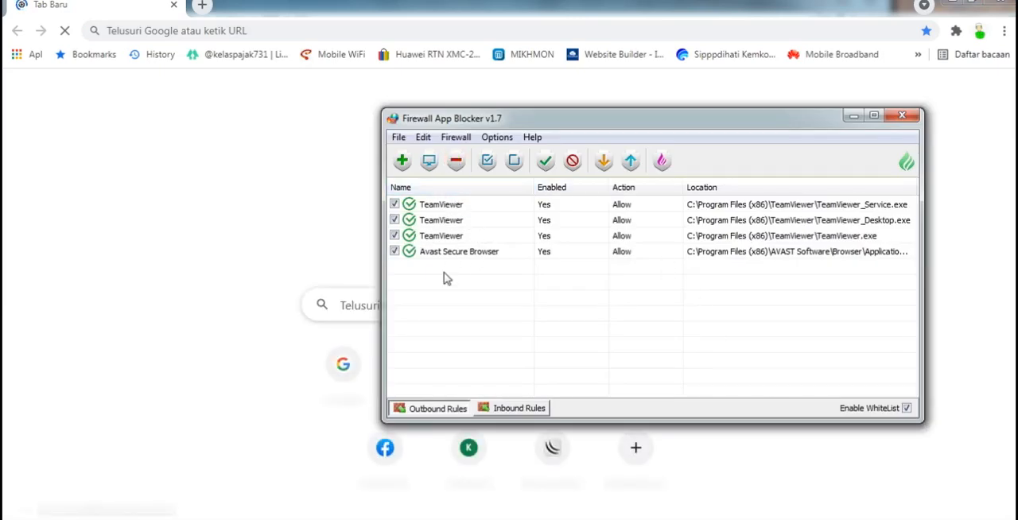
{"action": "left_click", "coordinate": [284, 158]}
{"action": "left_click", "coordinate": [250, 27]}
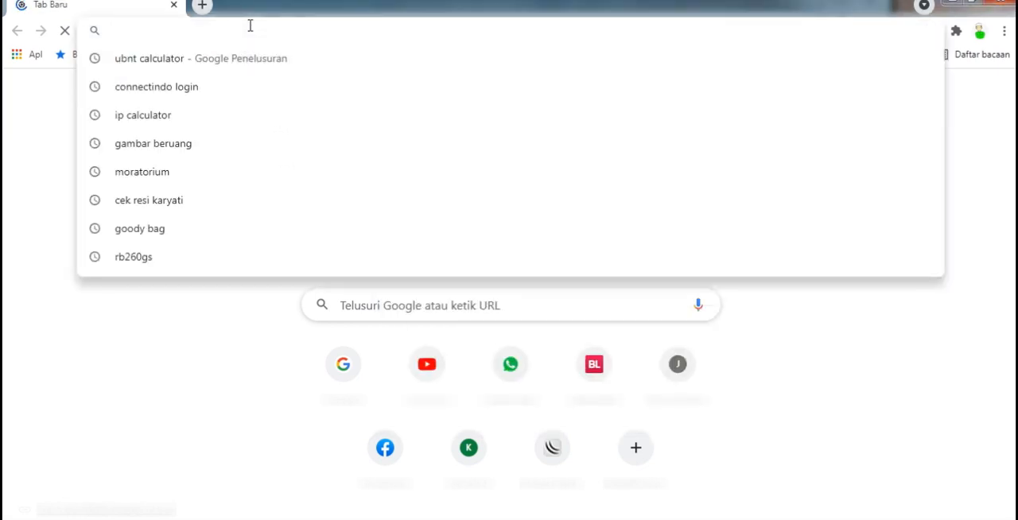
{"action": "type", "text": "youtube.com"}
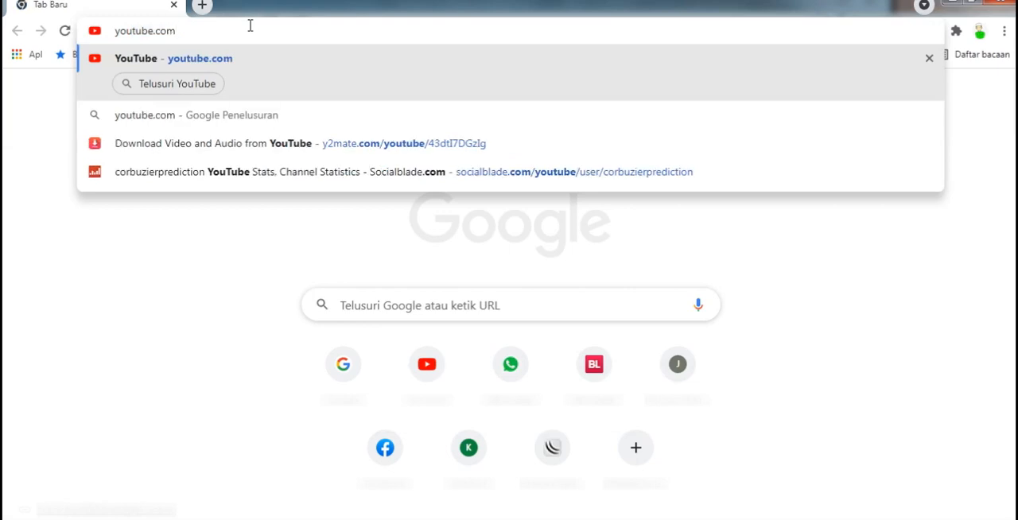
{"action": "key", "text": "Return"}
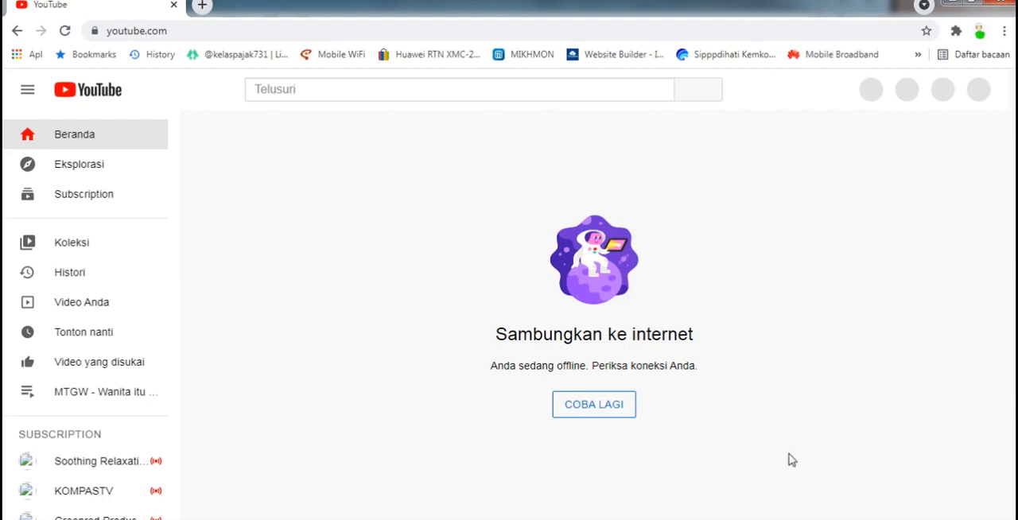
- Bring Firewall App Blocker in front of the browser, move it lower, and browse to C:\Program Files (x86)\Google in its application picker
{"action": "left_click", "coordinate": [843, 519]}
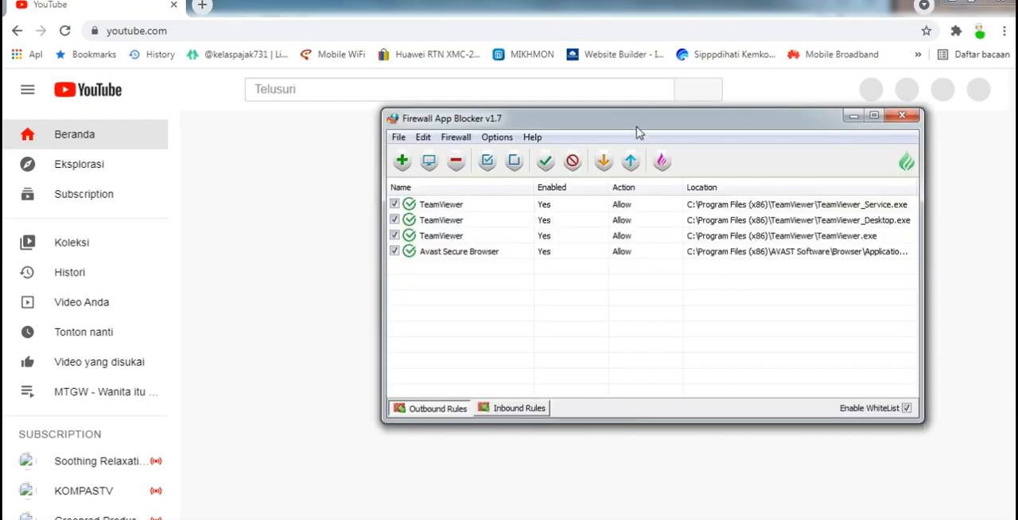
{"action": "left_click_drag", "start_coordinate": [637, 124], "coordinate": [573, 217]}
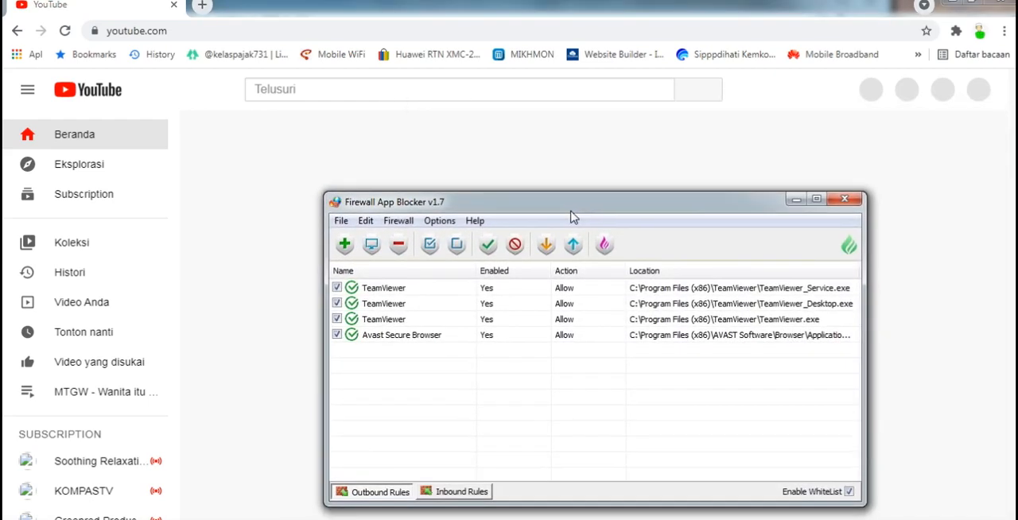
{"action": "left_click", "coordinate": [345, 245]}
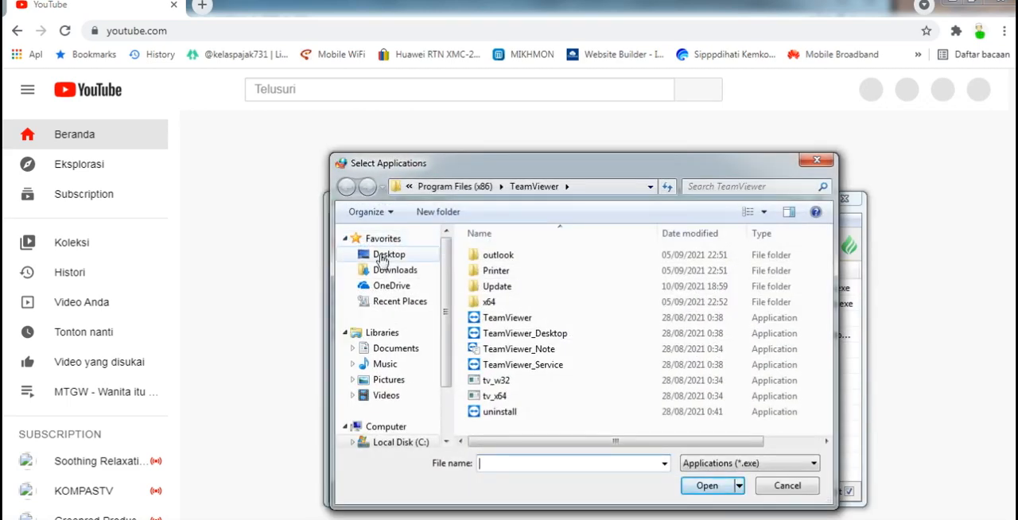
{"action": "scroll", "coordinate": [440, 353], "scroll_direction": "down", "scroll_amount": 2}
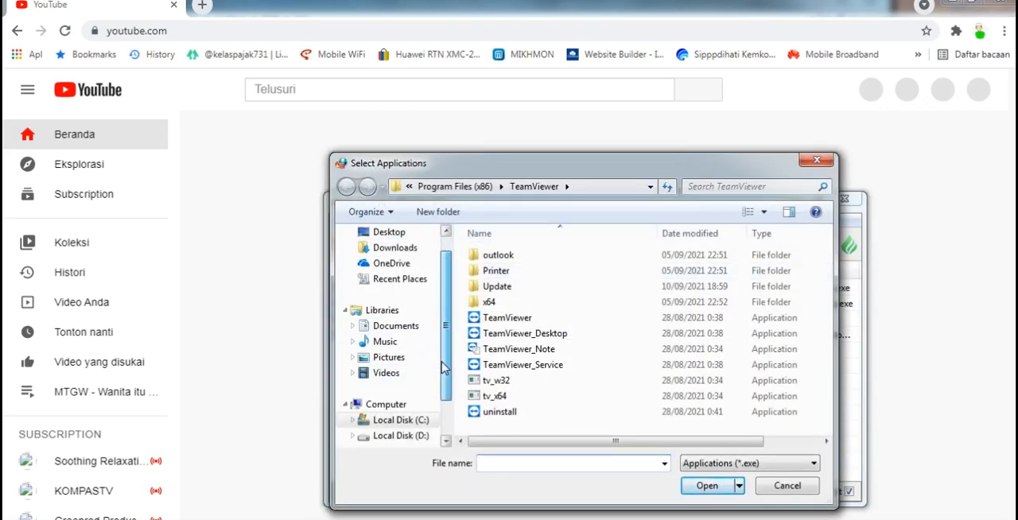
{"action": "left_click", "coordinate": [405, 404]}
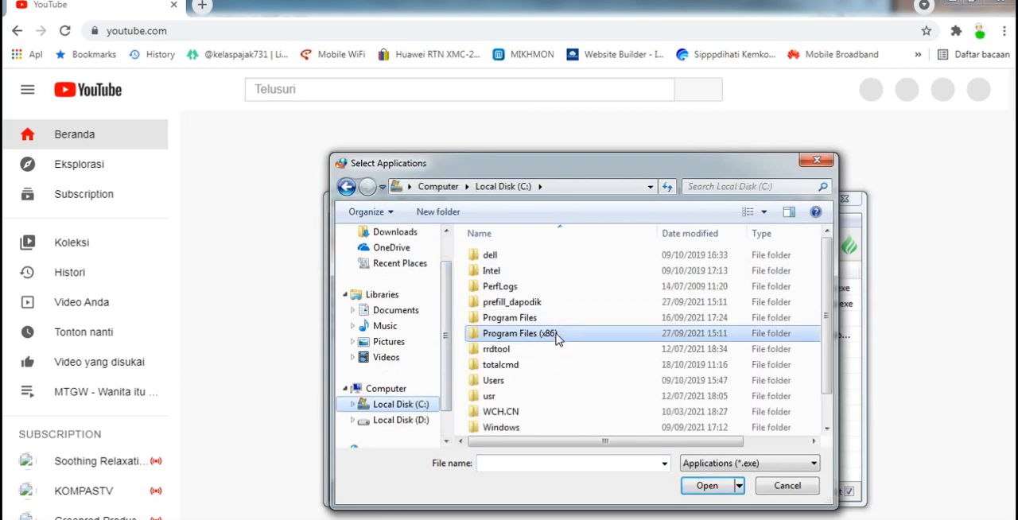
{"action": "double_click", "coordinate": [558, 341]}
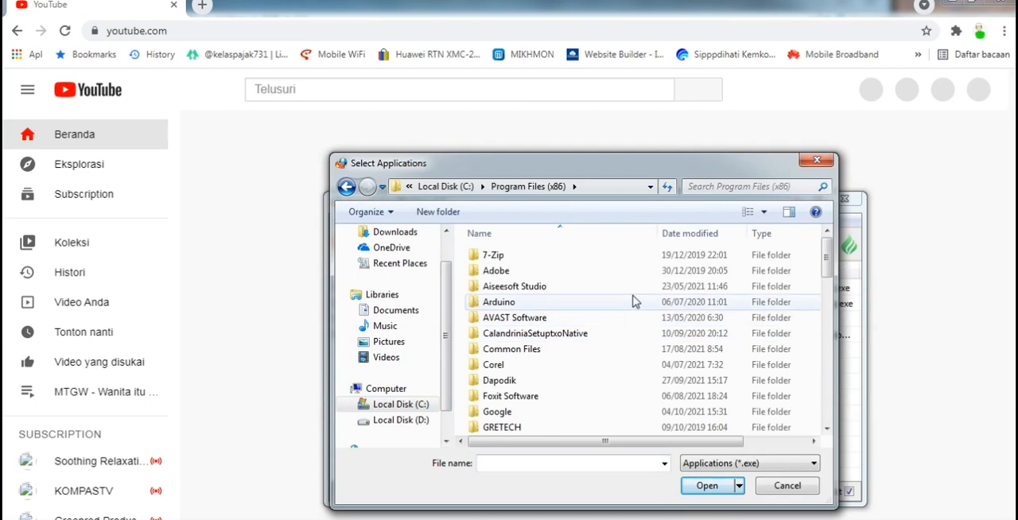
{"action": "left_click_drag", "start_coordinate": [826, 266], "coordinate": [827, 290]}
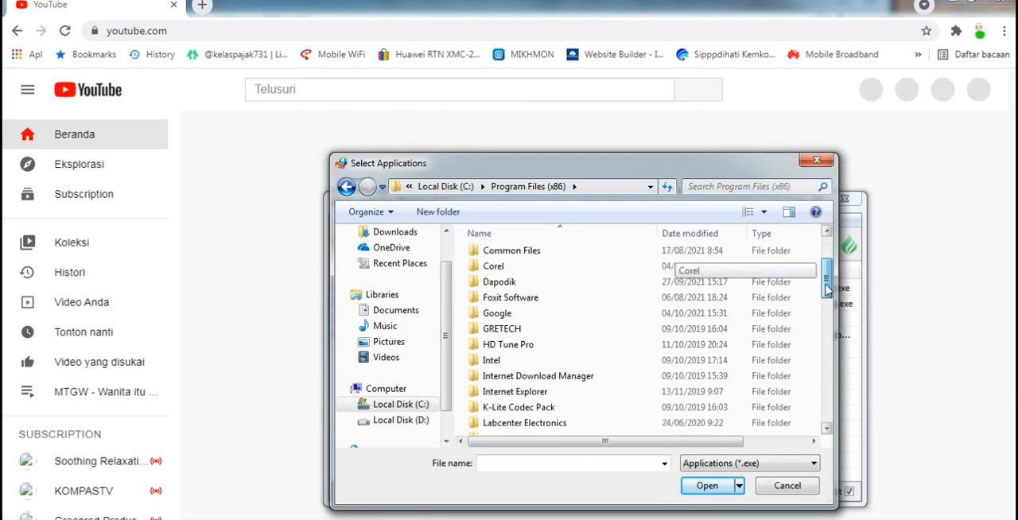
{"action": "double_click", "coordinate": [765, 313]}
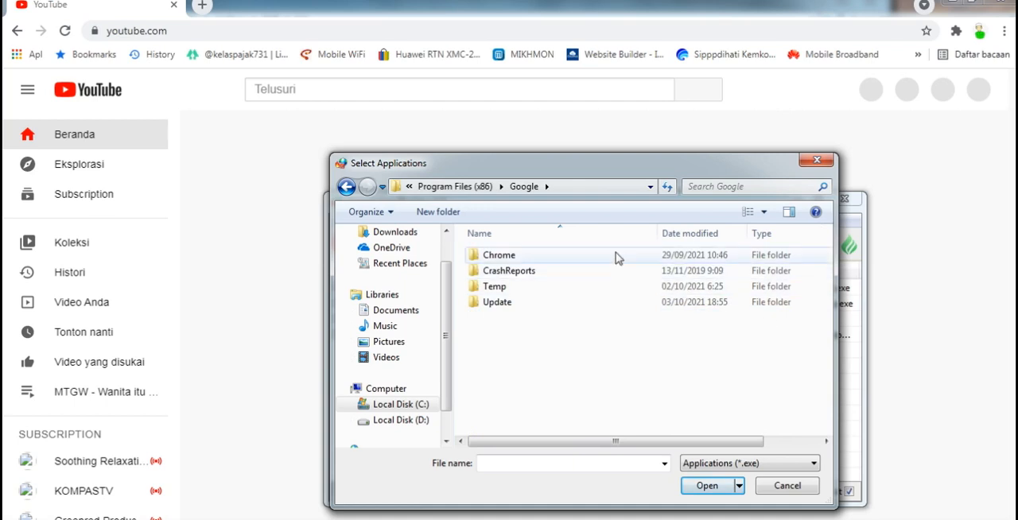
{"action": "left_click", "coordinate": [524, 190]}
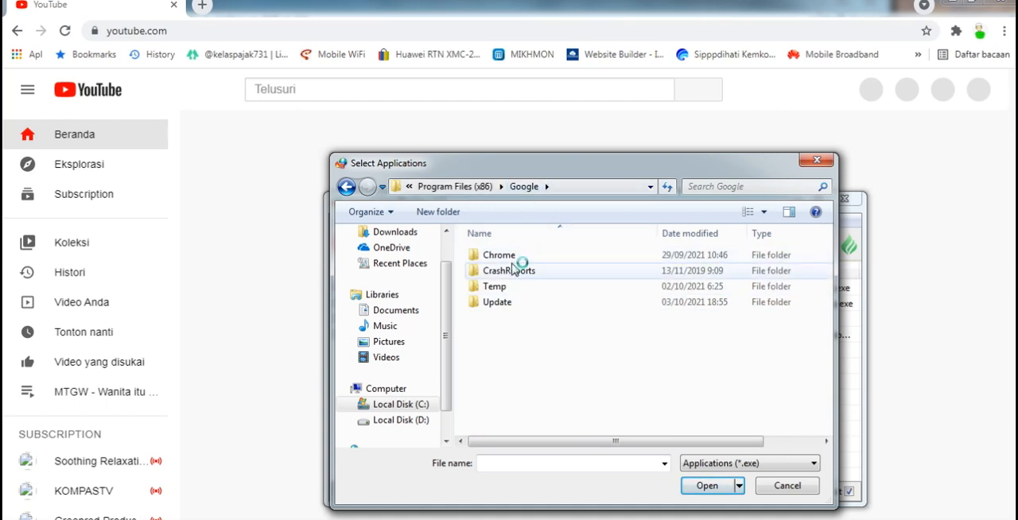
- Add the chrome application from C:\Program Files (x86)\Google\Chrome\Application to the outbound whitelist
{"action": "left_click", "coordinate": [407, 409]}
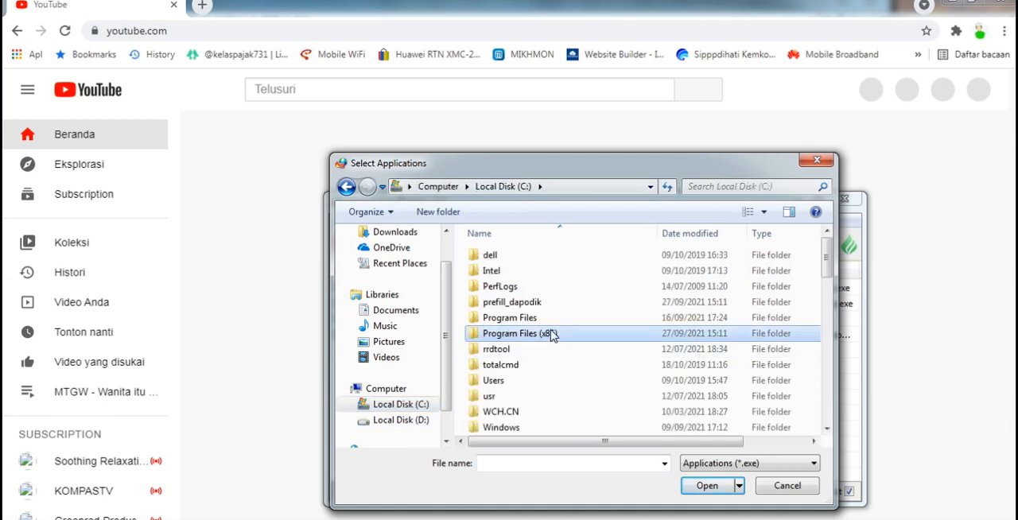
{"action": "double_click", "coordinate": [550, 333]}
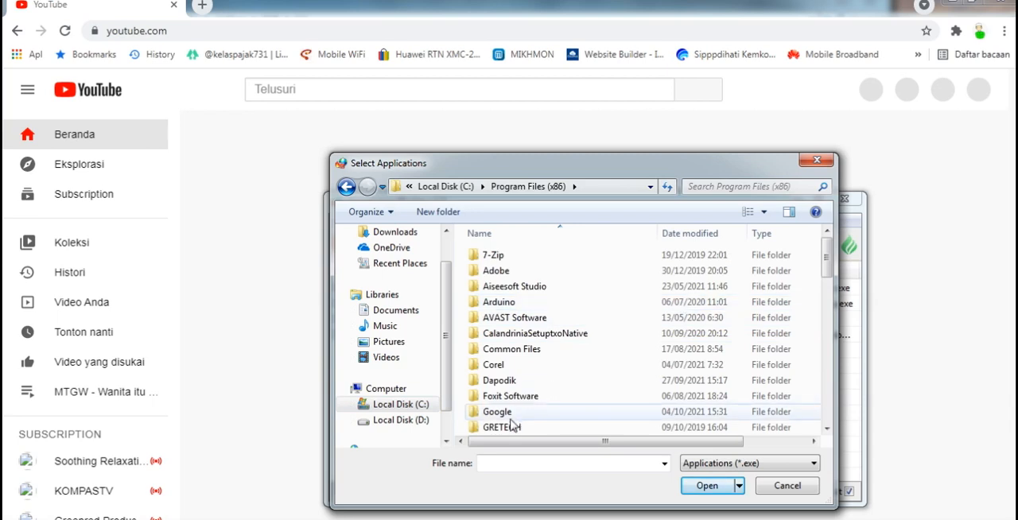
{"action": "left_click", "coordinate": [507, 412]}
{"action": "double_click", "coordinate": [508, 413]}
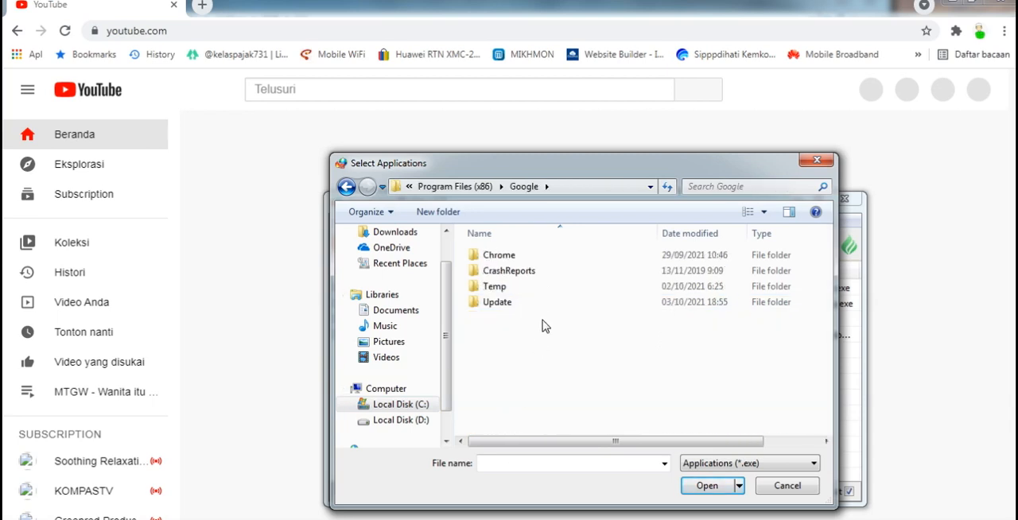
{"action": "left_click", "coordinate": [503, 259]}
{"action": "double_click", "coordinate": [504, 260]}
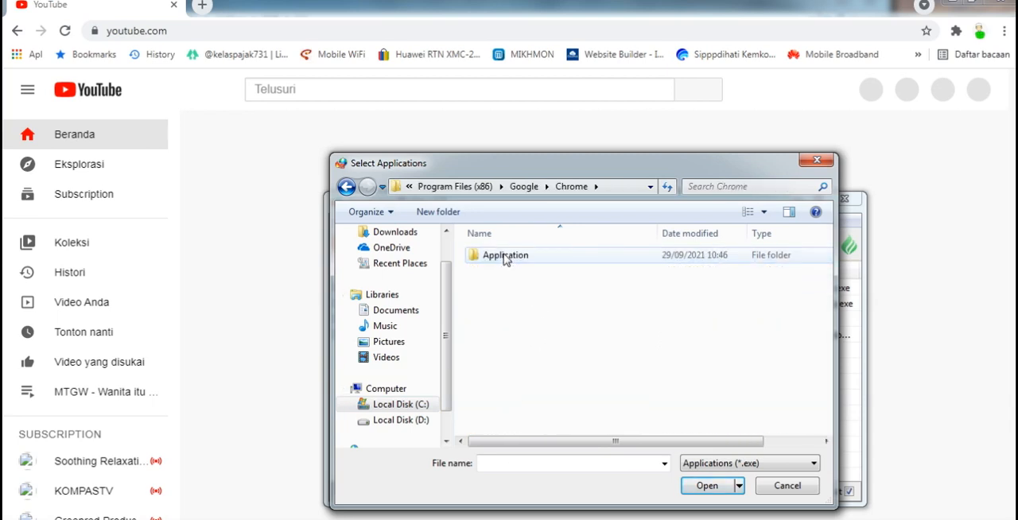
{"action": "double_click", "coordinate": [517, 259]}
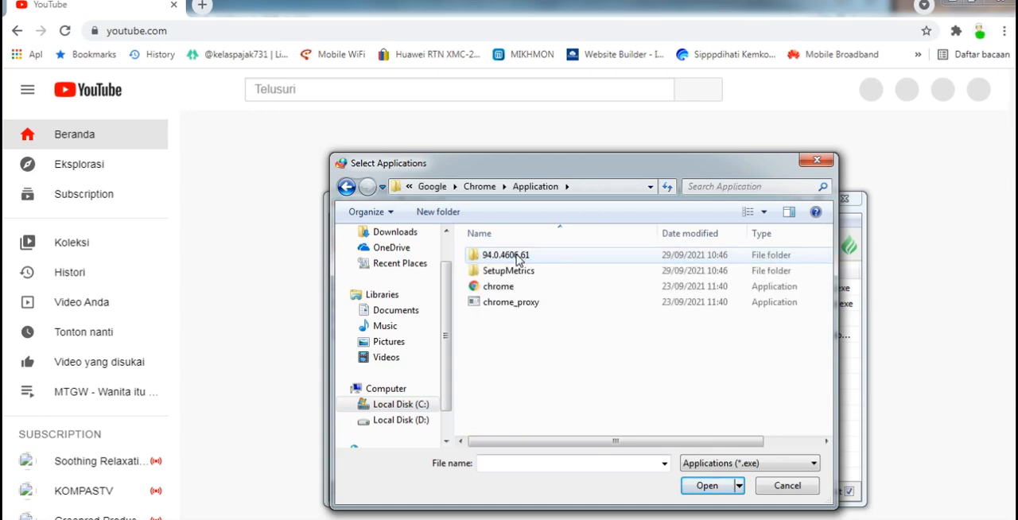
{"action": "left_click", "coordinate": [513, 288]}
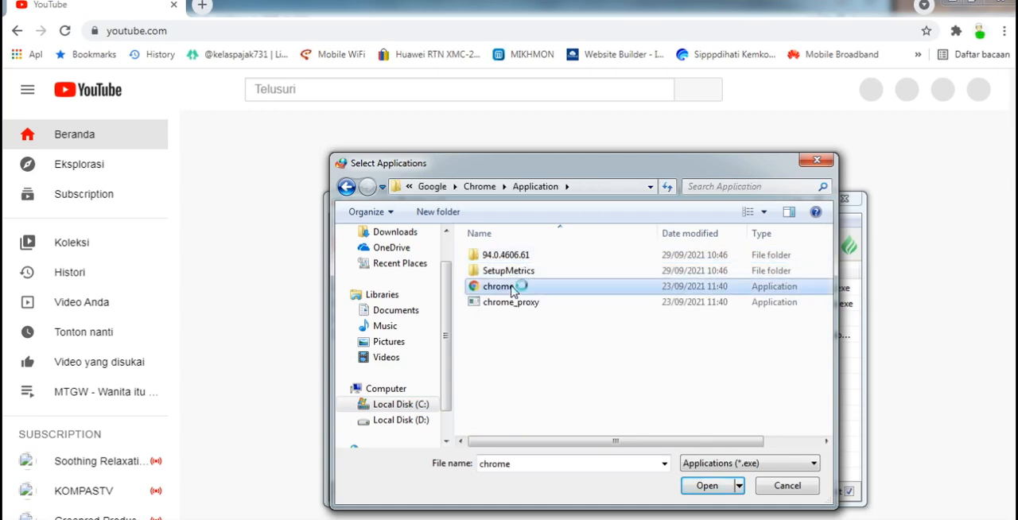
{"action": "left_click", "coordinate": [704, 485]}
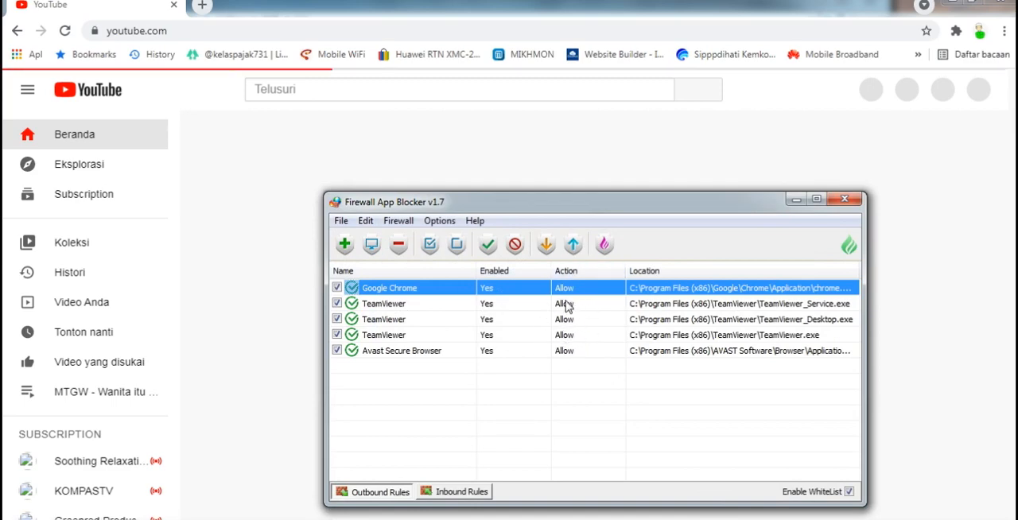
- Minimize Firewall App Blocker and open a new browser tab beside YouTube
{"action": "left_click", "coordinate": [796, 199]}
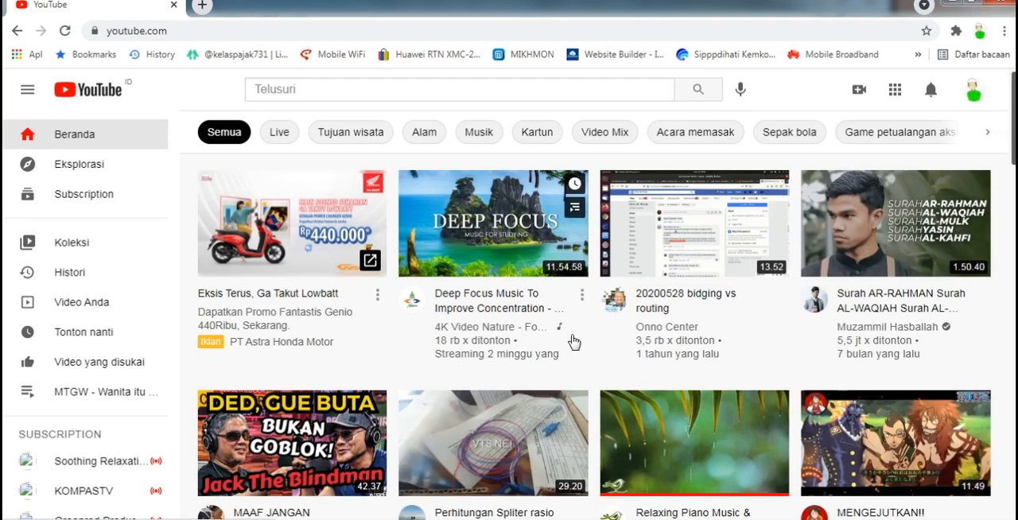
{"action": "left_click", "coordinate": [211, 7]}
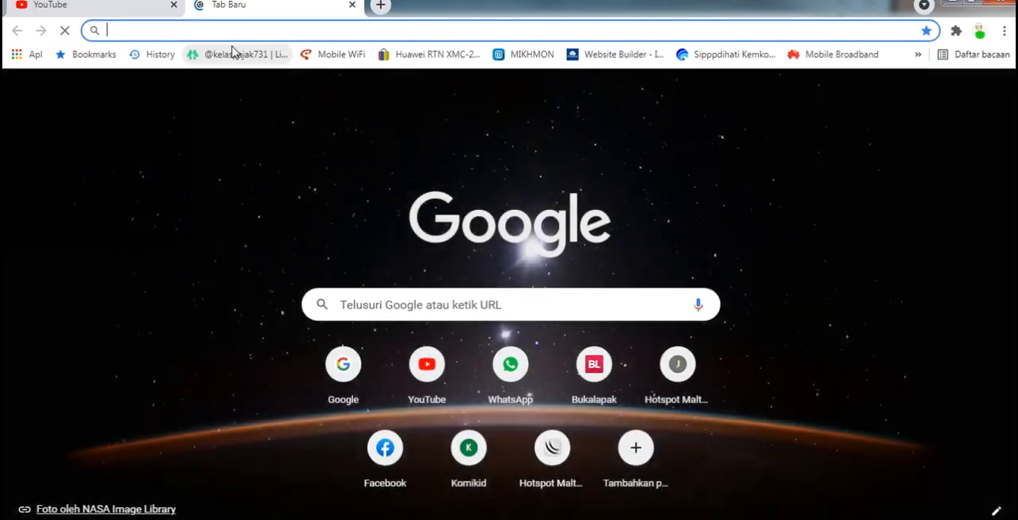
{"action": "type", "text": "ba"}
{"action": "key", "text": "BackSpace"}
{"action": "key", "text": "BackSpace"}
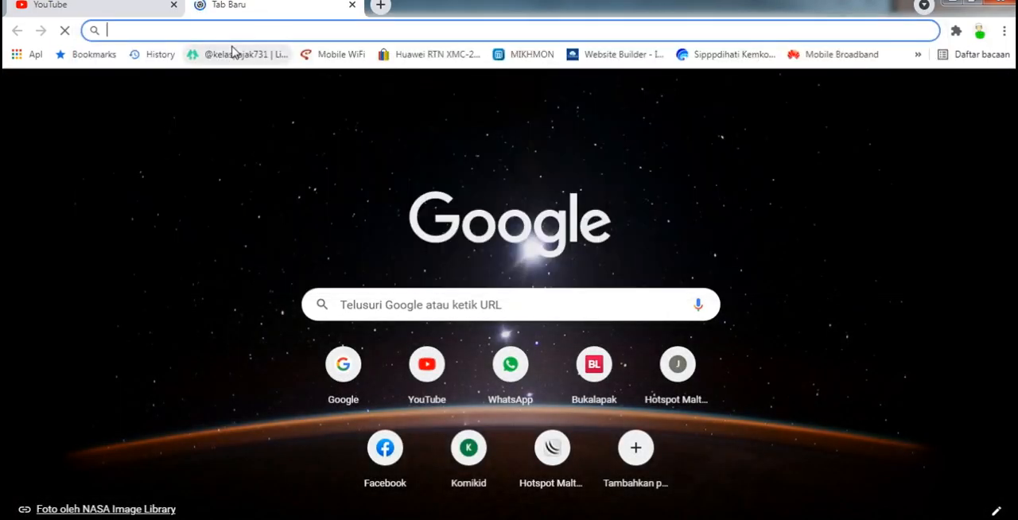
{"action": "type", "text": "i"}
{"action": "key", "text": "BackSpace"}
{"action": "key", "text": "BackSpace"}
{"action": "type", "text": "e"}
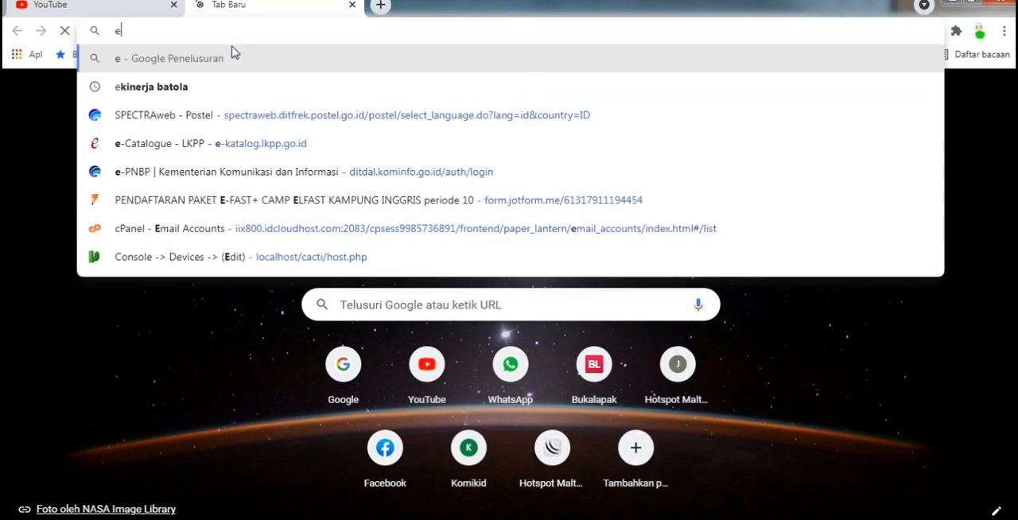
{"action": "key", "text": "Down"}
{"action": "key", "text": "Down"}
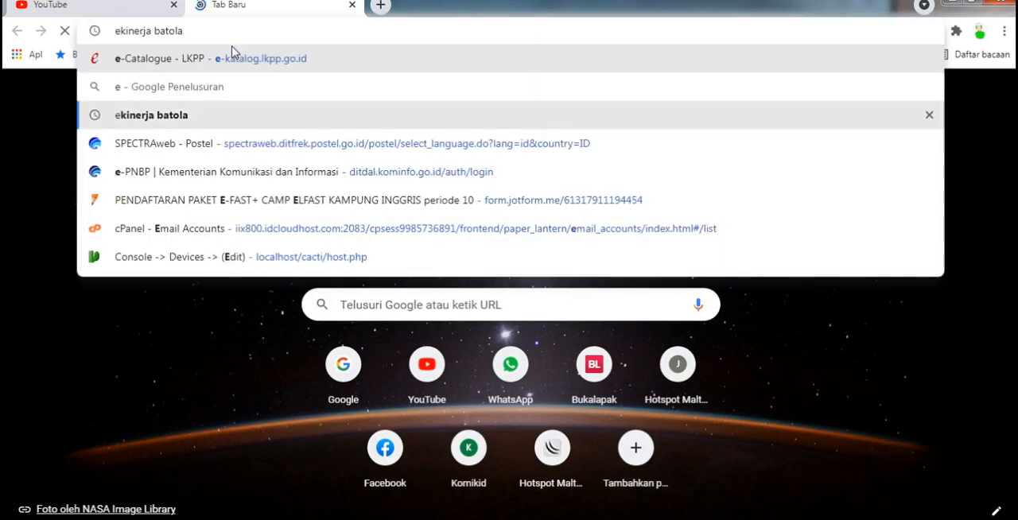
{"action": "key", "text": "BackSpace"}
{"action": "key", "text": "BackSpace"}
{"action": "key", "text": "BackSpace"}
{"action": "key", "text": "BackSpace"}
{"action": "key", "text": "BackSpace"}
{"action": "key", "text": "BackSpace"}
{"action": "key", "text": "BackSpace"}
{"action": "key", "text": "BackSpace"}
{"action": "key", "text": "BackSpace"}
{"action": "key", "text": "BackSpace"}
{"action": "key", "text": "BackSpace"}
{"action": "key", "text": "BackSpace"}
{"action": "key", "text": "BackSpace"}
{"action": "key", "text": "BackSpace"}
{"action": "key", "text": "BackSpace"}
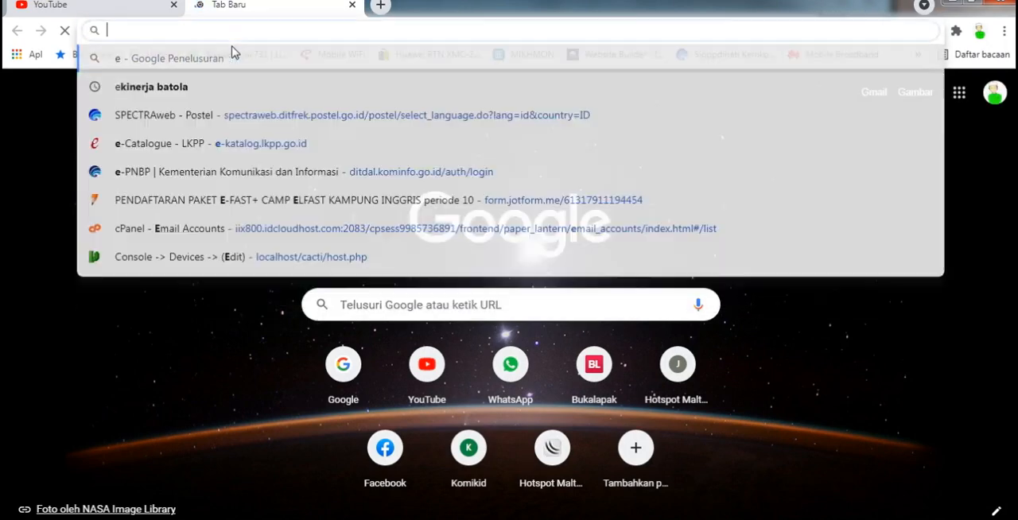
- Search Google for "ekinerja batola" using the suggested query
{"action": "type", "text": "eki"}
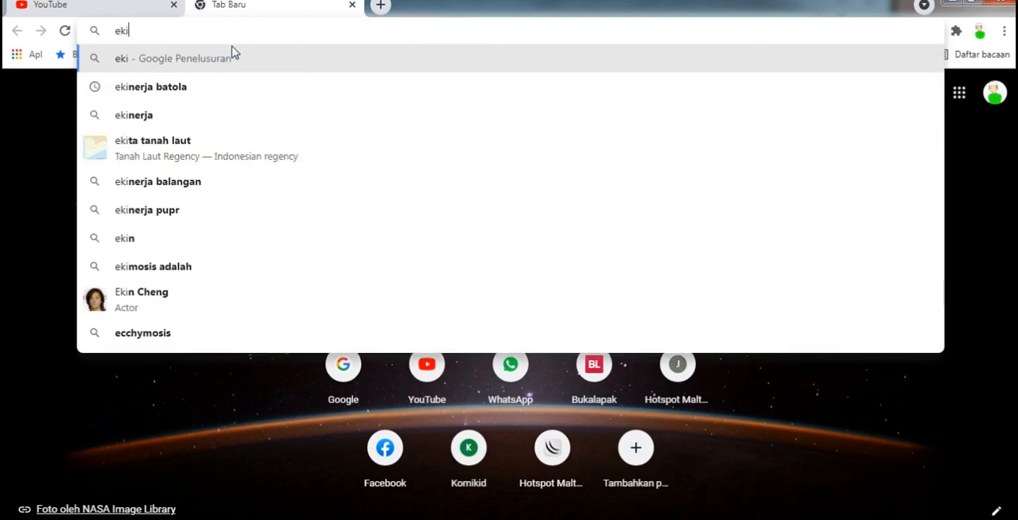
{"action": "key", "text": "Down"}
{"action": "key", "text": "Return"}
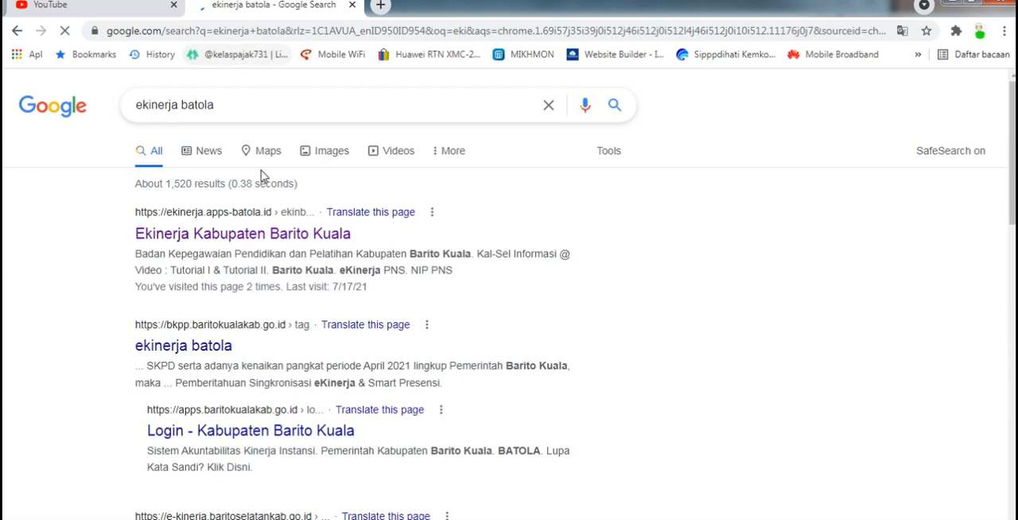
- Open the Ekinerja Kabupaten Barito Kuala result and proceed past the privacy warning to the ekinerja.apps-batola.id login page
{"action": "left_click", "coordinate": [266, 235]}
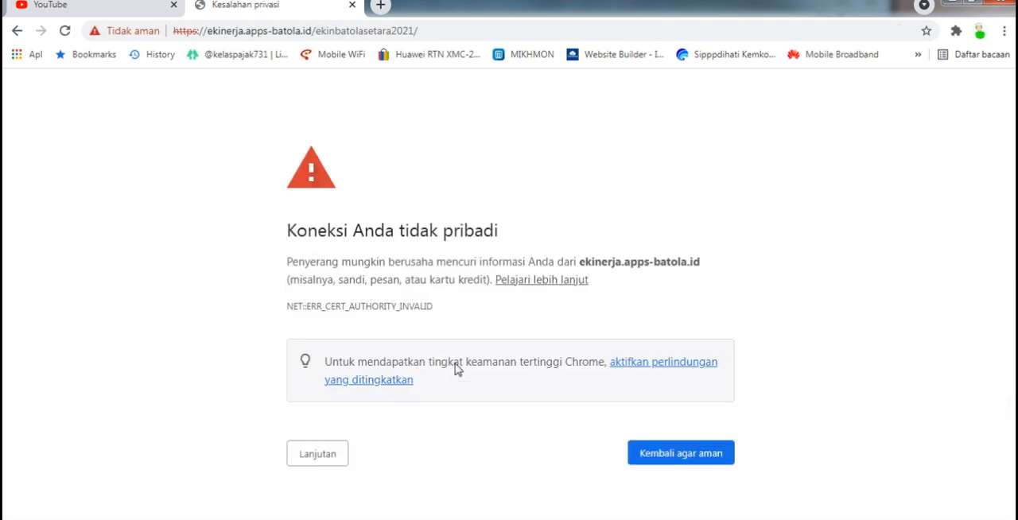
{"action": "left_click", "coordinate": [322, 457]}
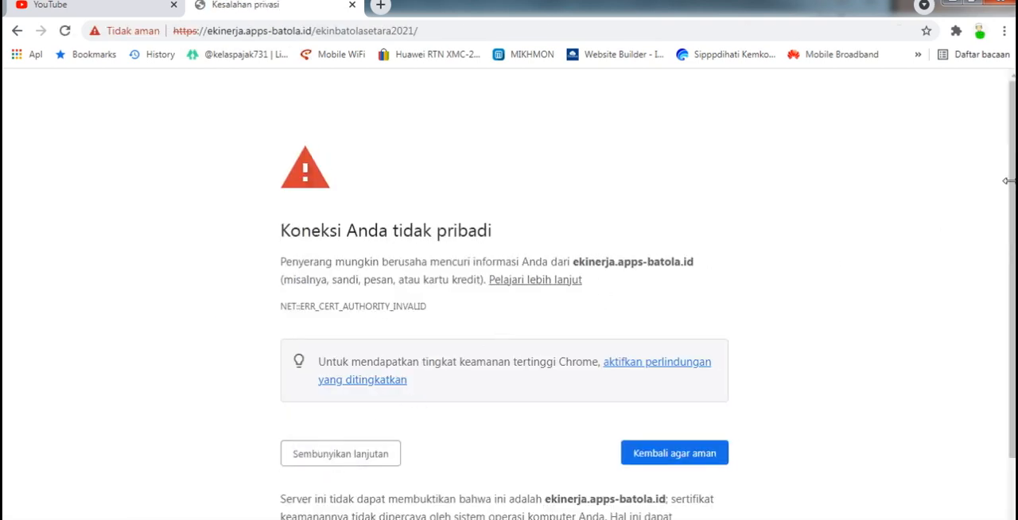
{"action": "scroll", "coordinate": [1009, 314], "scroll_direction": "down", "scroll_amount": 1}
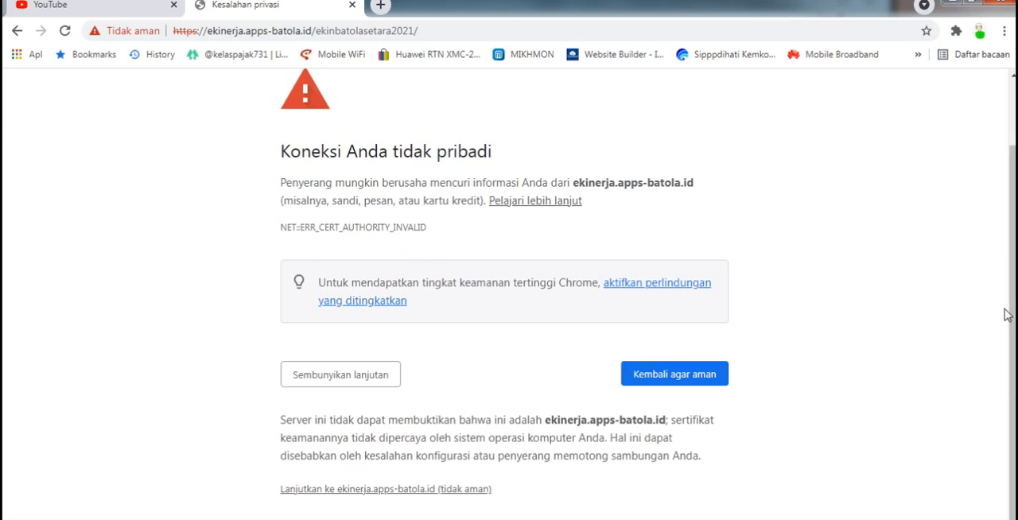
{"action": "left_click", "coordinate": [481, 489]}
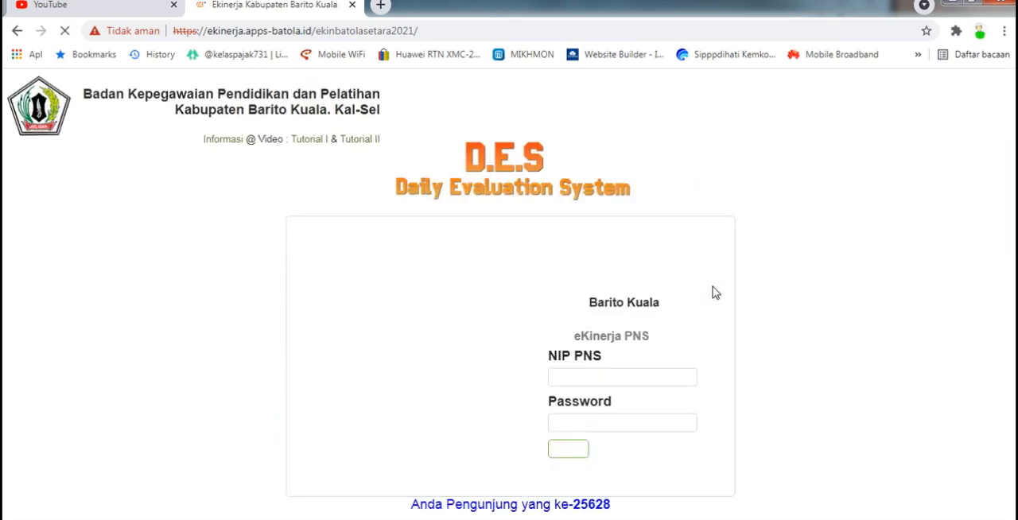
{"action": "left_click", "coordinate": [606, 374]}
{"action": "left_click", "coordinate": [688, 122]}
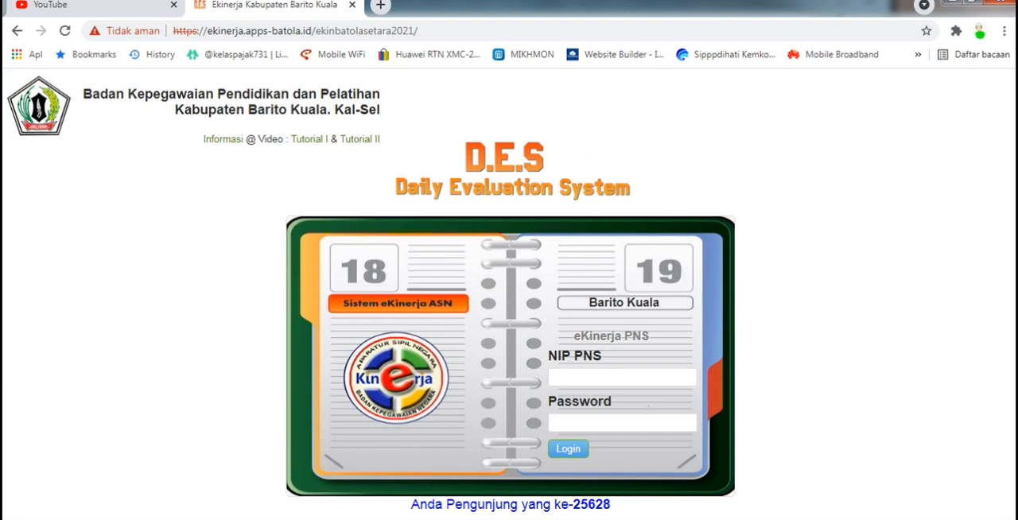
- Switch to Firewall App Blocker, block Google Chrome in the outbound rules, and move the window clear of the browser's tabs
{"action": "left_click", "coordinate": [840, 518]}
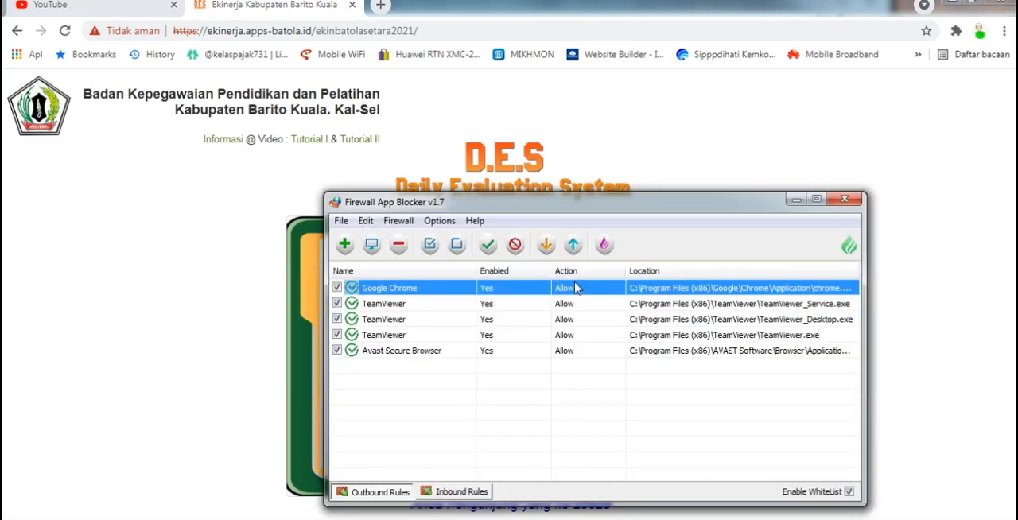
{"action": "left_click", "coordinate": [515, 247]}
{"action": "left_click_drag", "start_coordinate": [562, 202], "coordinate": [703, 161]}
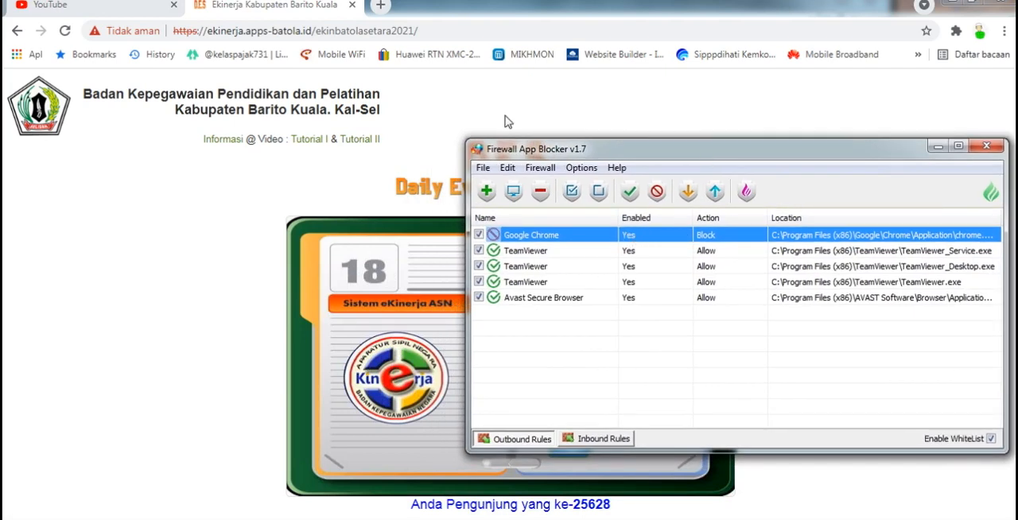
- Return to Chrome and load youtube.com in a new tab to test its internet access
{"action": "left_click", "coordinate": [330, 8]}
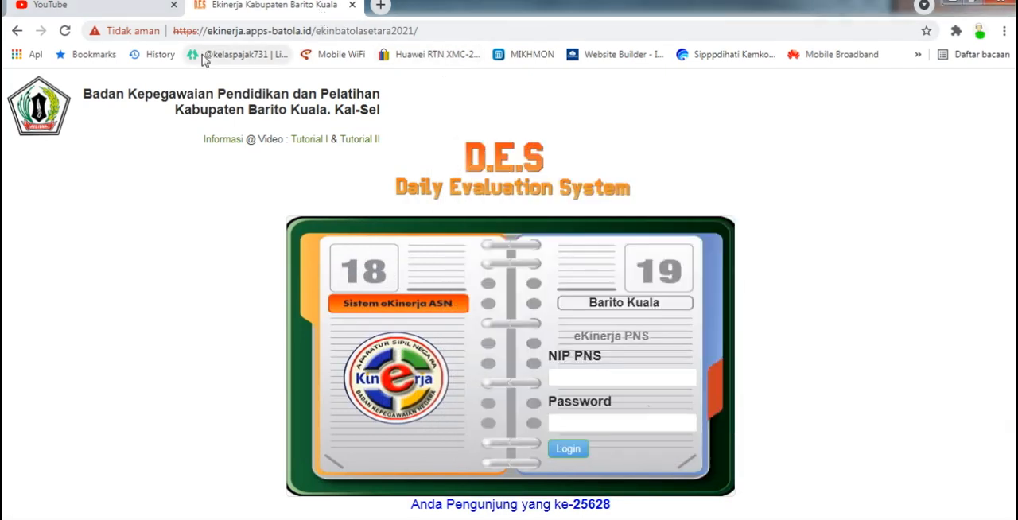
{"action": "left_click", "coordinate": [380, 6]}
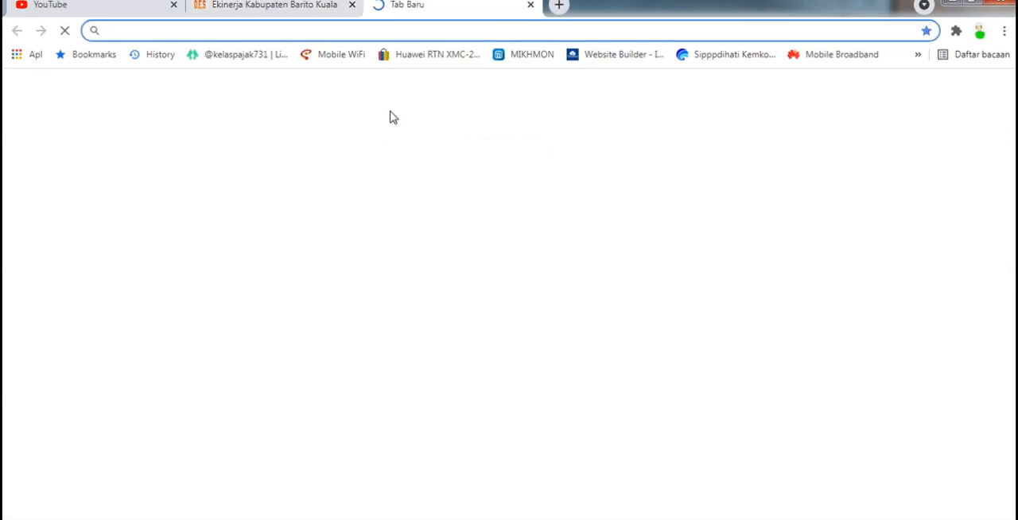
{"action": "type", "text": "you"}
{"action": "key", "text": "Return"}
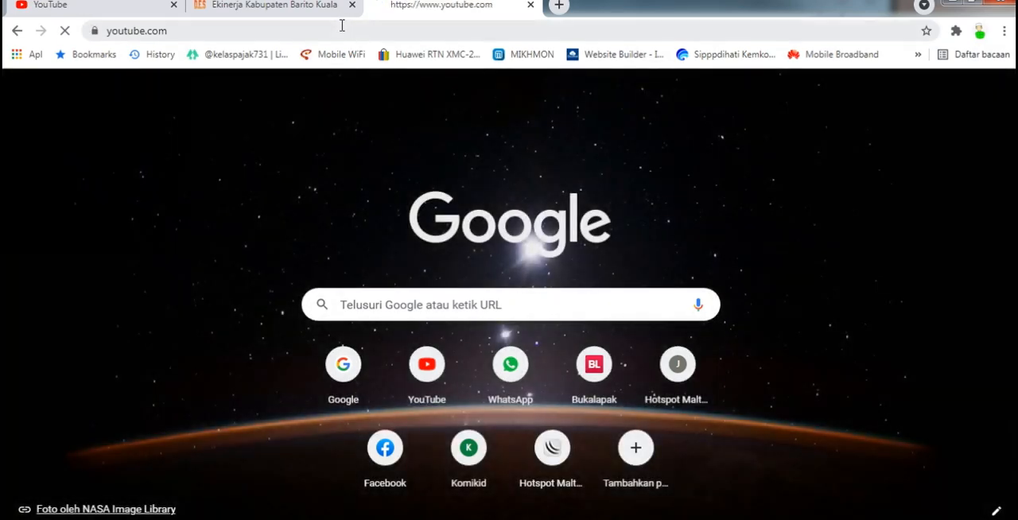
- Load google.com in the same tab as a second connection test
{"action": "left_click", "coordinate": [342, 28]}
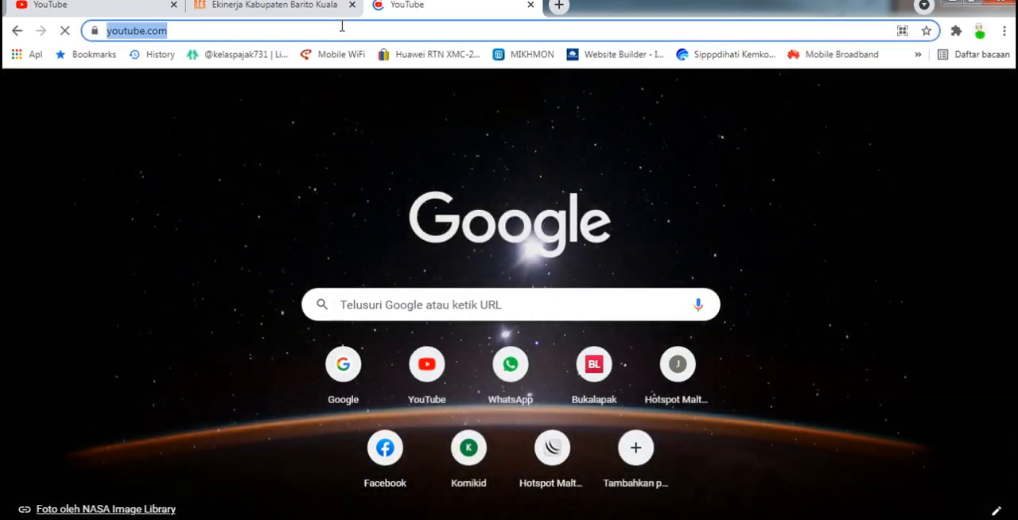
{"action": "type", "text": "o"}
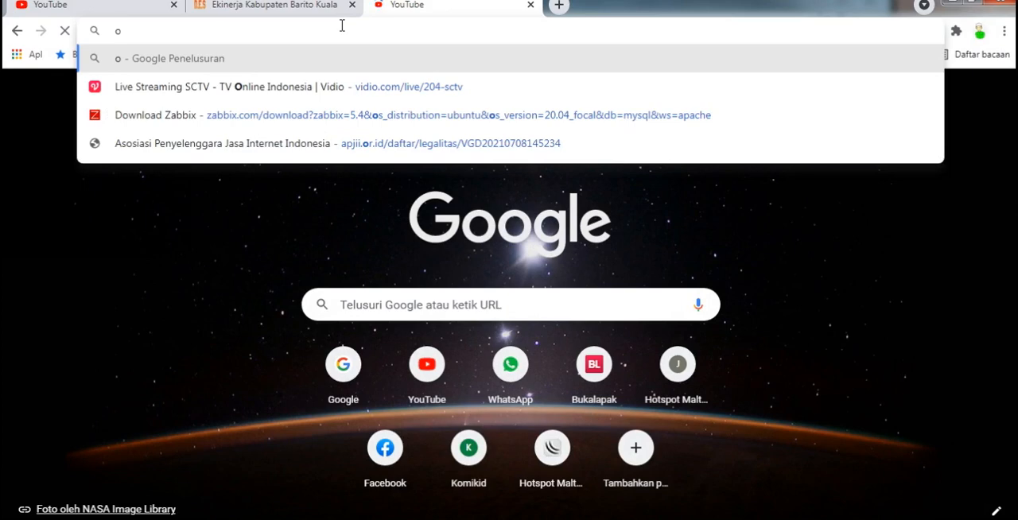
{"action": "key", "text": "BackSpace"}
{"action": "type", "text": "google"}
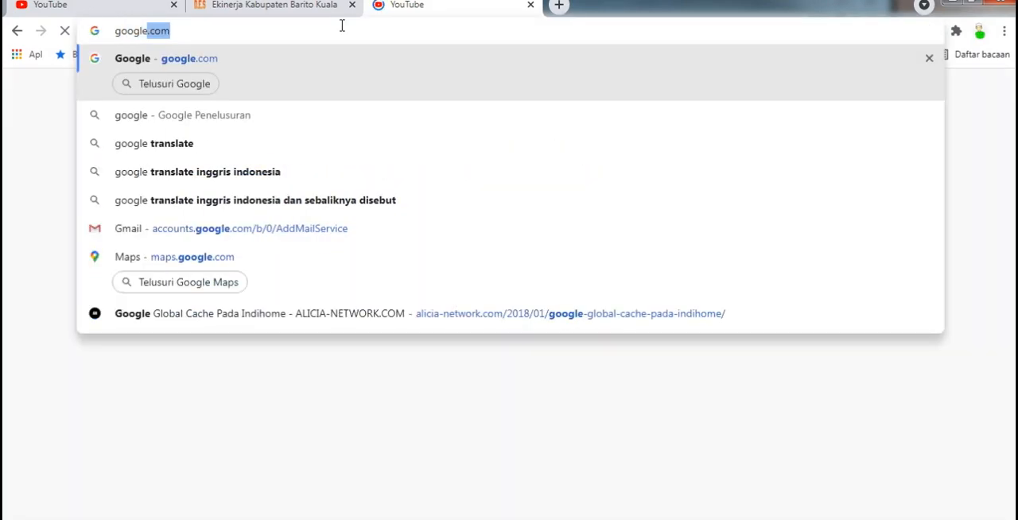
{"action": "key", "text": "Return"}
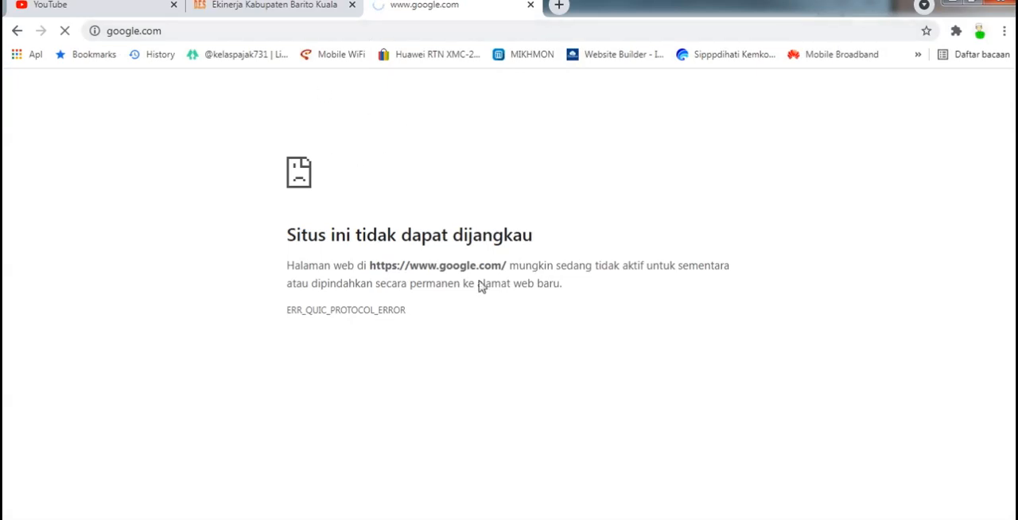
- Set the Google Chrome outbound rule to Allow in Firewall App Blocker and return to the google.com page
{"action": "left_click", "coordinate": [817, 519]}
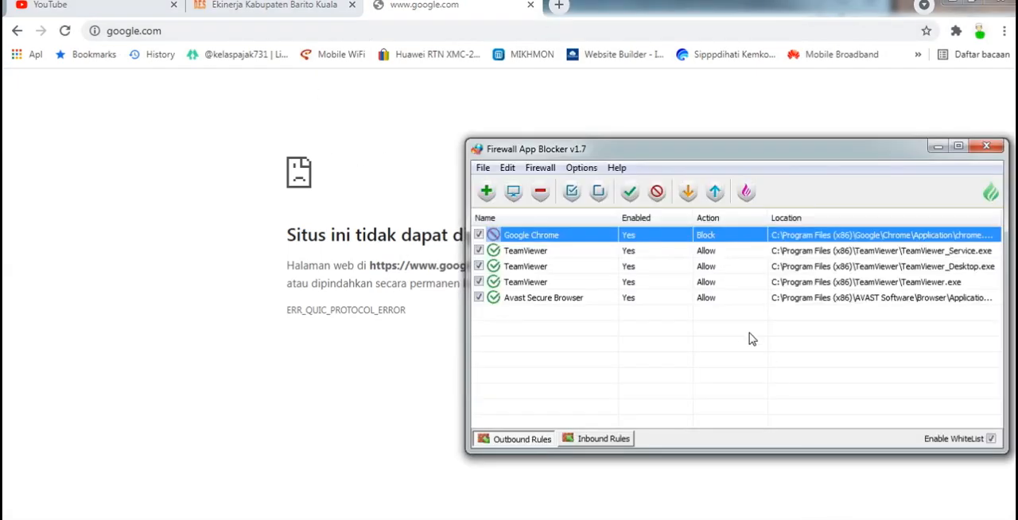
{"action": "left_click", "coordinate": [631, 203]}
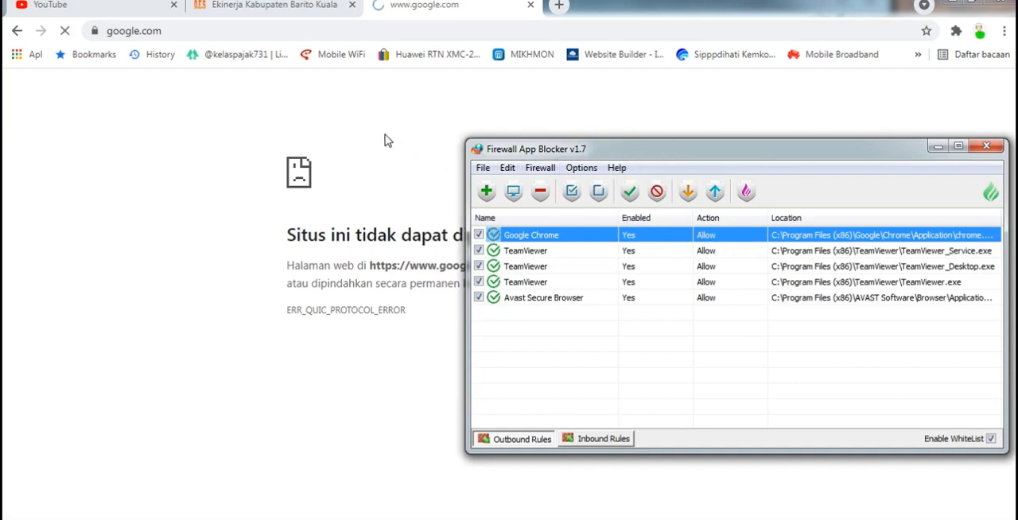
{"action": "left_click", "coordinate": [228, 150]}
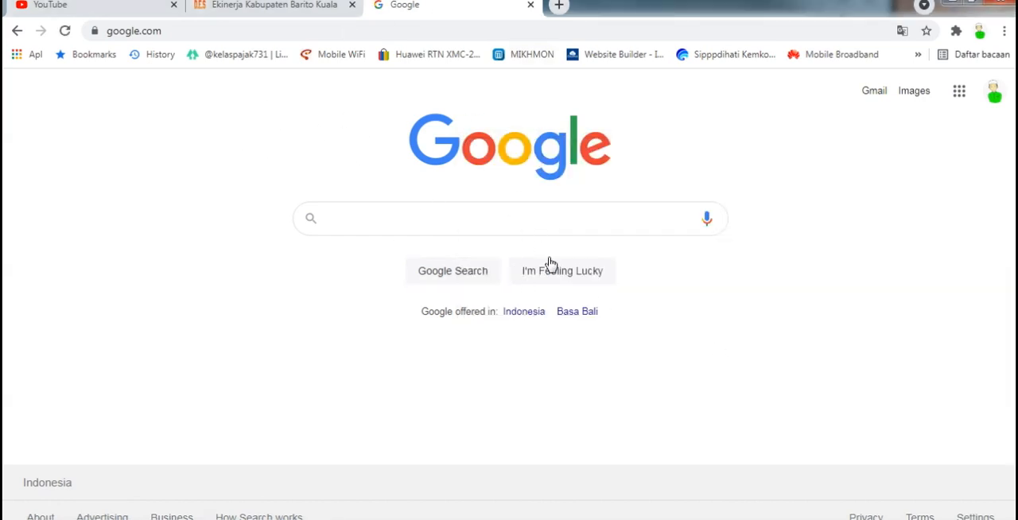
{"action": "left_click", "coordinate": [839, 519]}
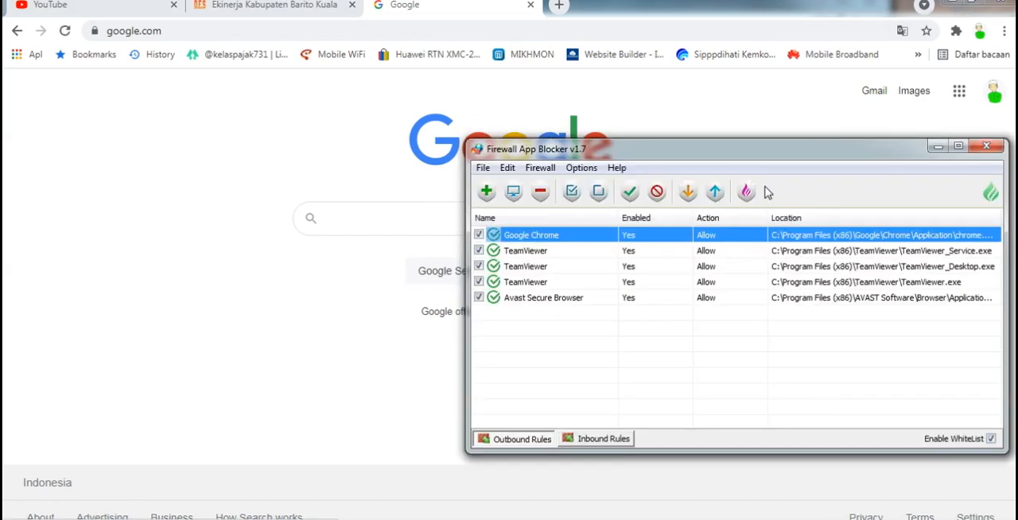
{"action": "left_click_drag", "start_coordinate": [758, 158], "coordinate": [711, 170]}
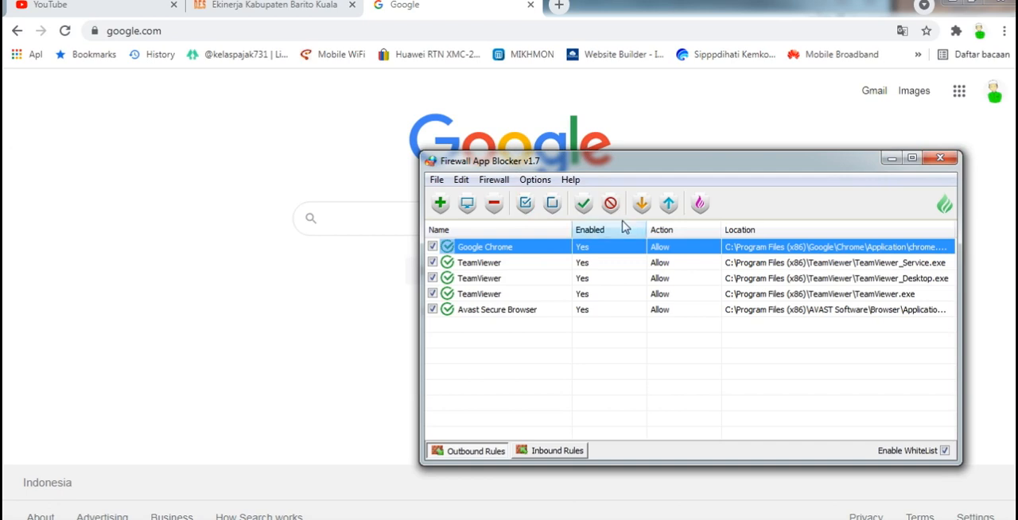
{"action": "left_click_drag", "start_coordinate": [746, 167], "coordinate": [582, 147]}
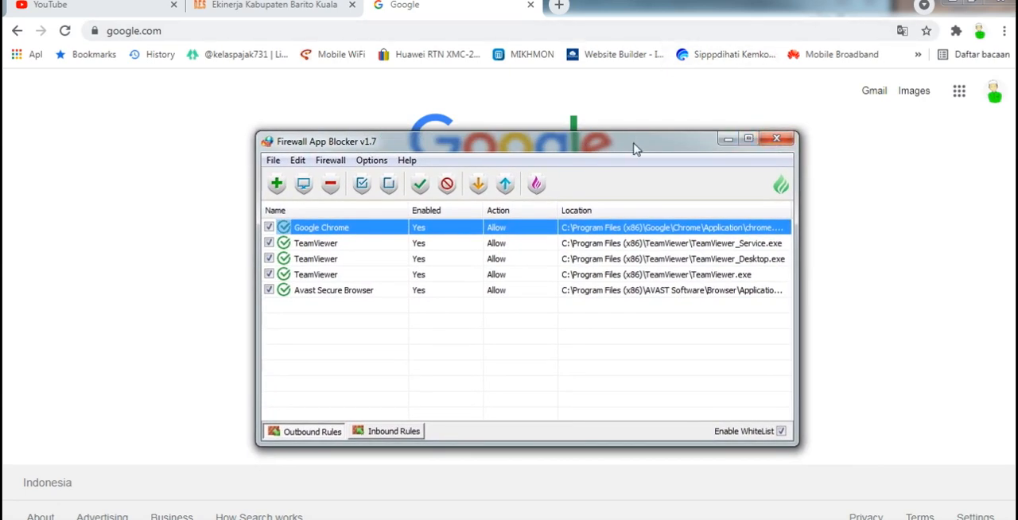
{"action": "left_click_drag", "start_coordinate": [634, 149], "coordinate": [706, 152]}
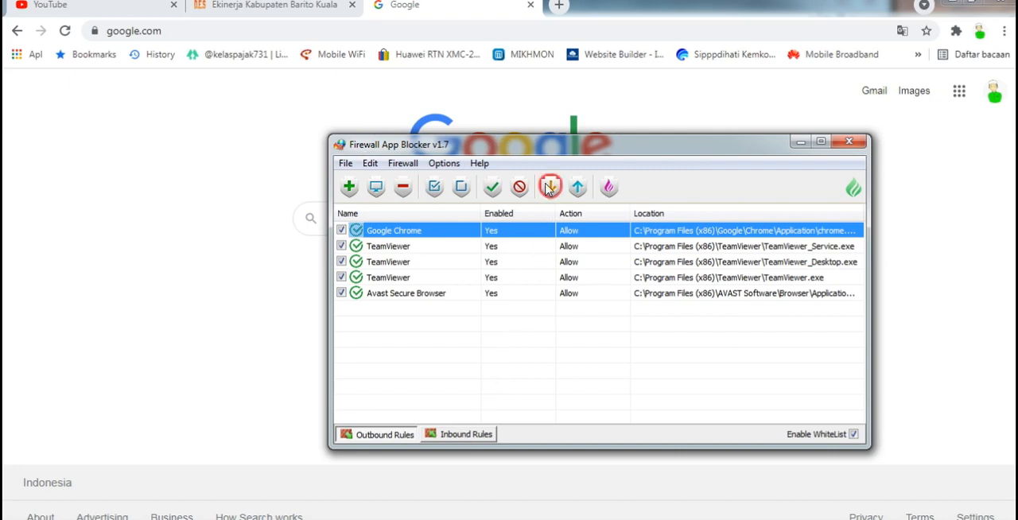
{"action": "left_click_drag", "start_coordinate": [545, 144], "coordinate": [617, 151]}
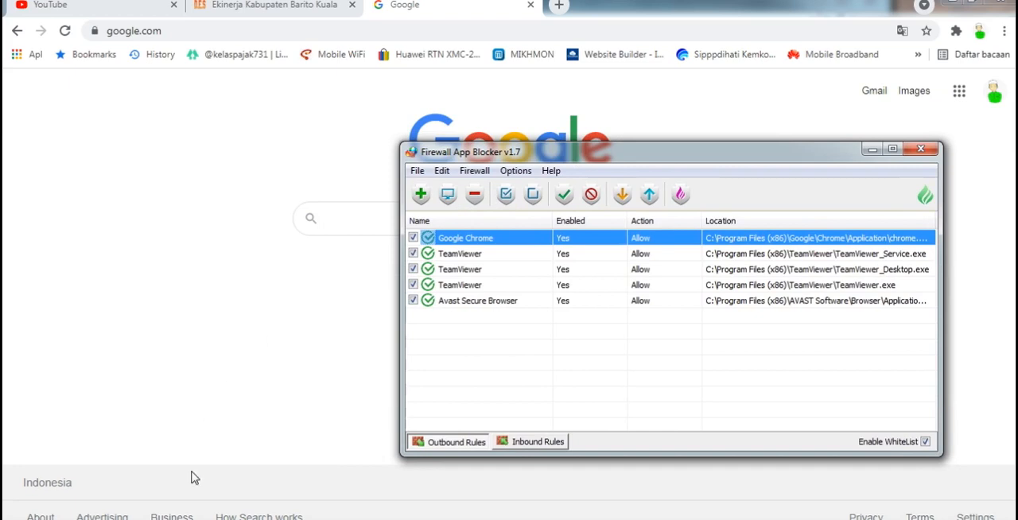
- Switch to Paint and draw a black circle with a rectangle below it on the blank canvas
{"action": "left_click", "coordinate": [186, 518]}
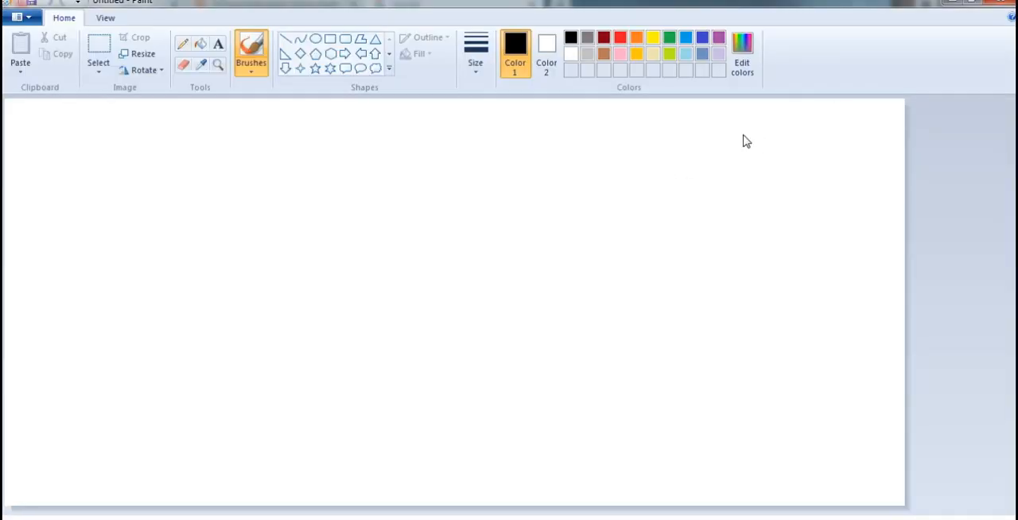
{"action": "left_click", "coordinate": [316, 39]}
{"action": "left_click_drag", "start_coordinate": [221, 181], "coordinate": [333, 299]}
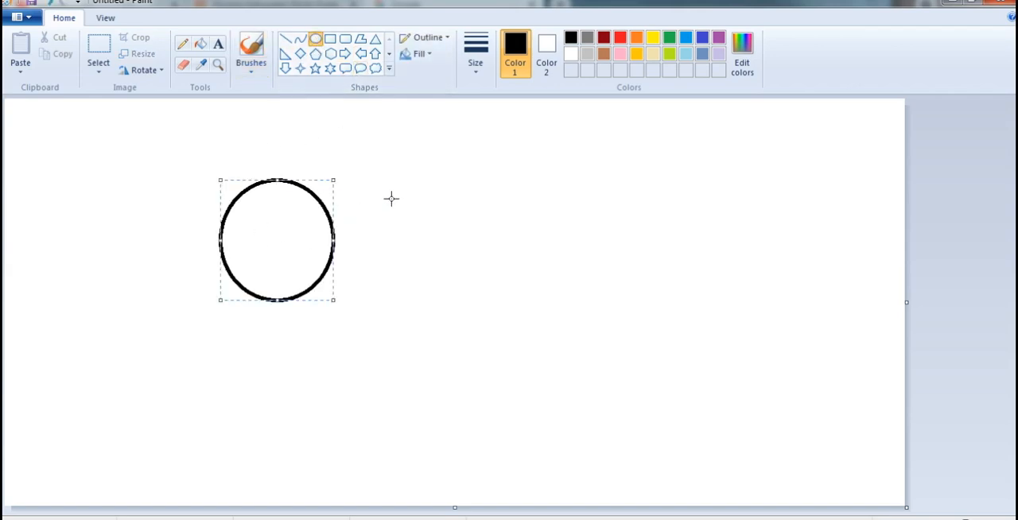
{"action": "left_click", "coordinate": [331, 39]}
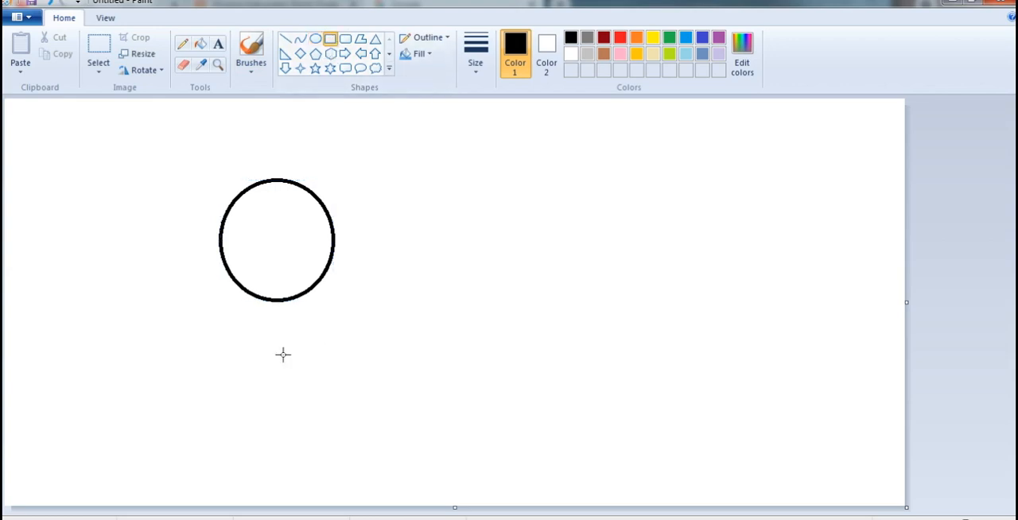
{"action": "left_click_drag", "start_coordinate": [223, 345], "coordinate": [372, 453]}
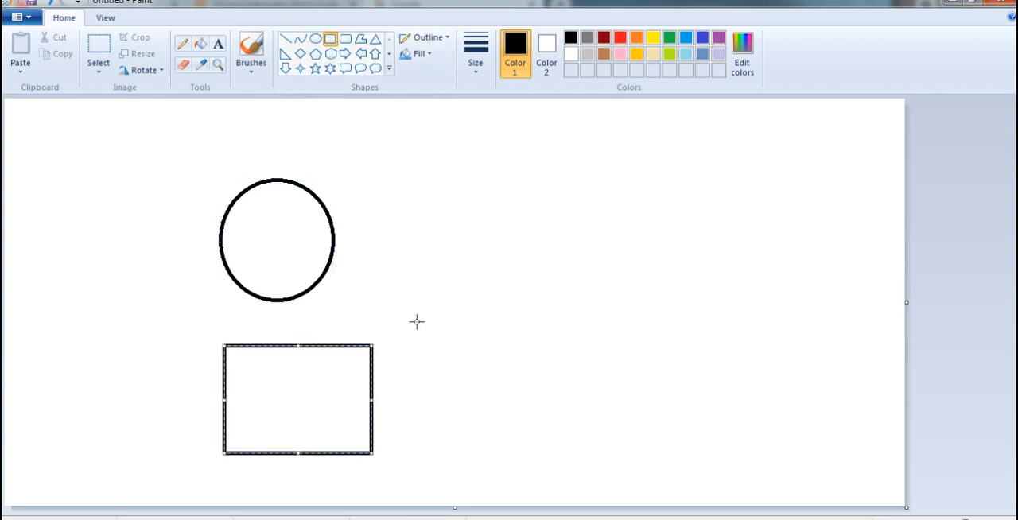
- Draw a wide, flat cloud callout to the right of the circle and colour its outline red
{"action": "left_click", "coordinate": [375, 68]}
{"action": "left_click_drag", "start_coordinate": [600, 225], "coordinate": [719, 231]}
{"action": "left_click", "coordinate": [623, 37]}
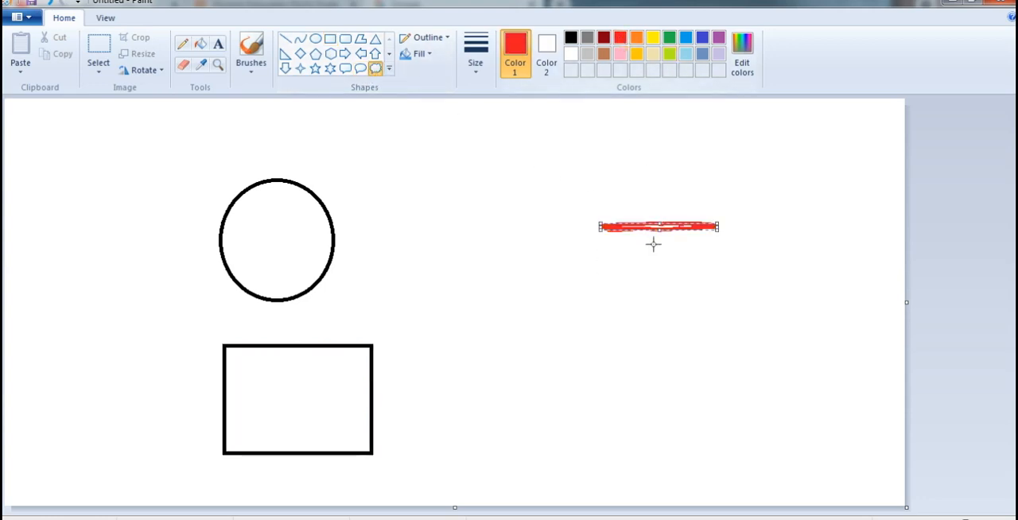